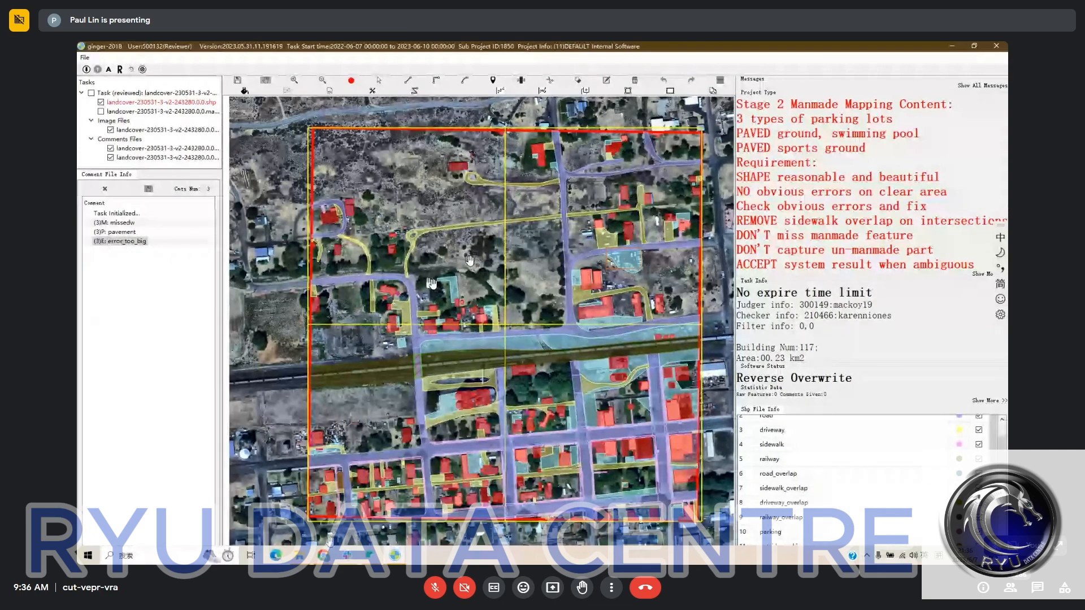
# - Switch to Chrome and open the task monitor for project 1850 - landcover-stage2-230606 in the annotation platform
pyautogui.moveTo(323, 555)
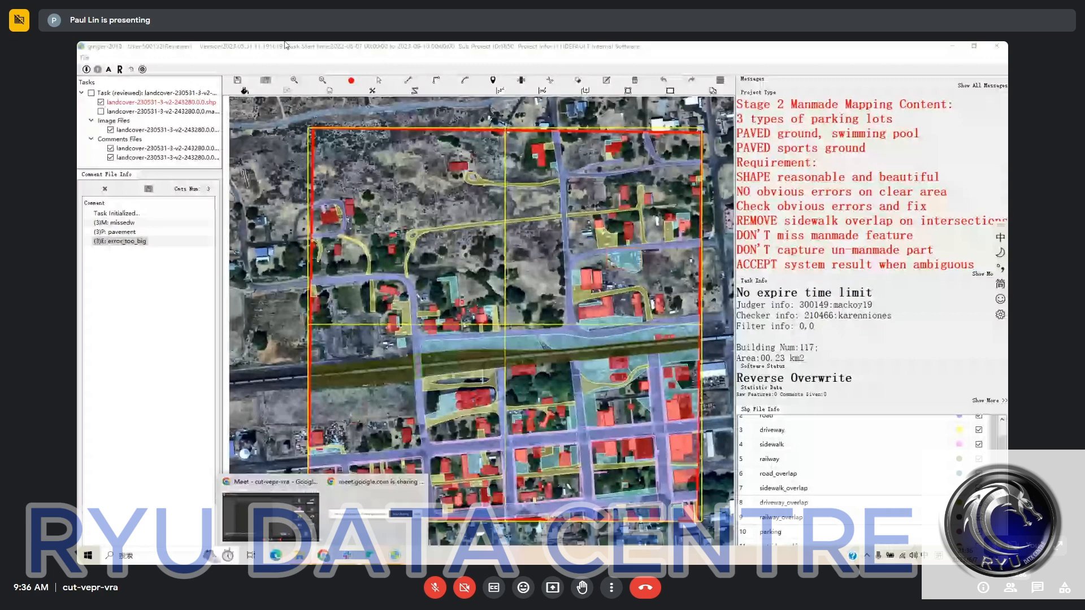
pyautogui.click(254, 530)
pyautogui.click(351, 48)
pyautogui.scroll(-2, 453, 392)
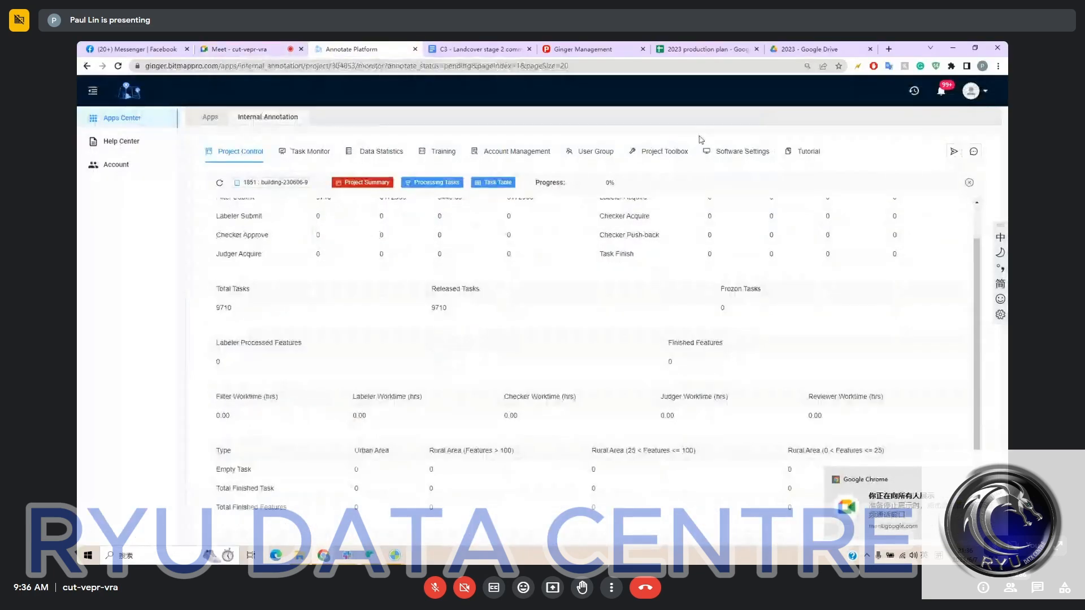
pyautogui.click(308, 151)
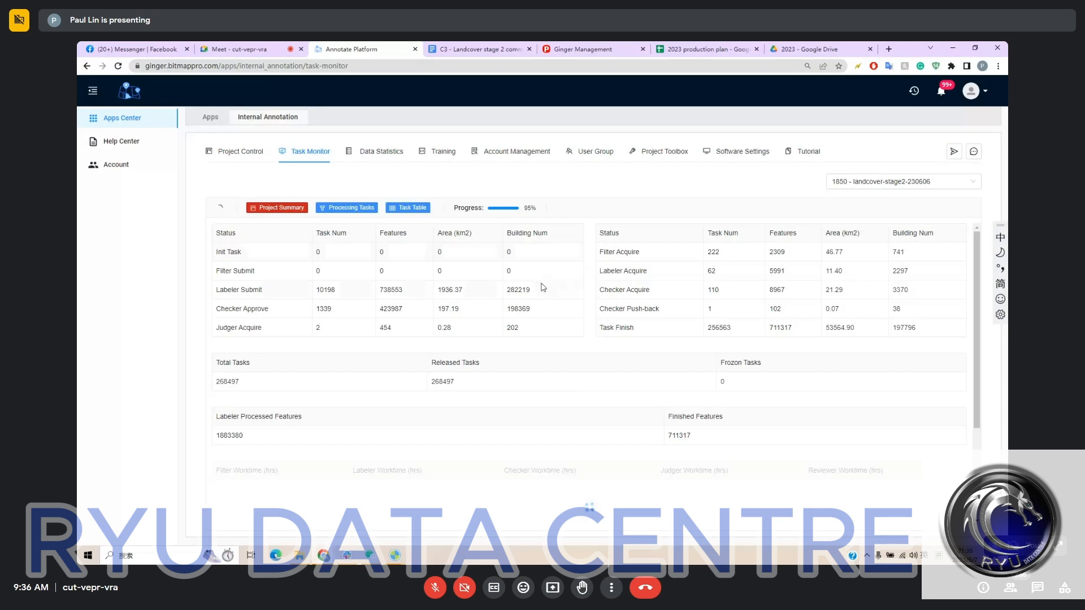
# - Examine the leftover rural-area tasks and the Checker Approve and Filter Submit task numbers of the project
pyautogui.scroll(-4, 544, 288)
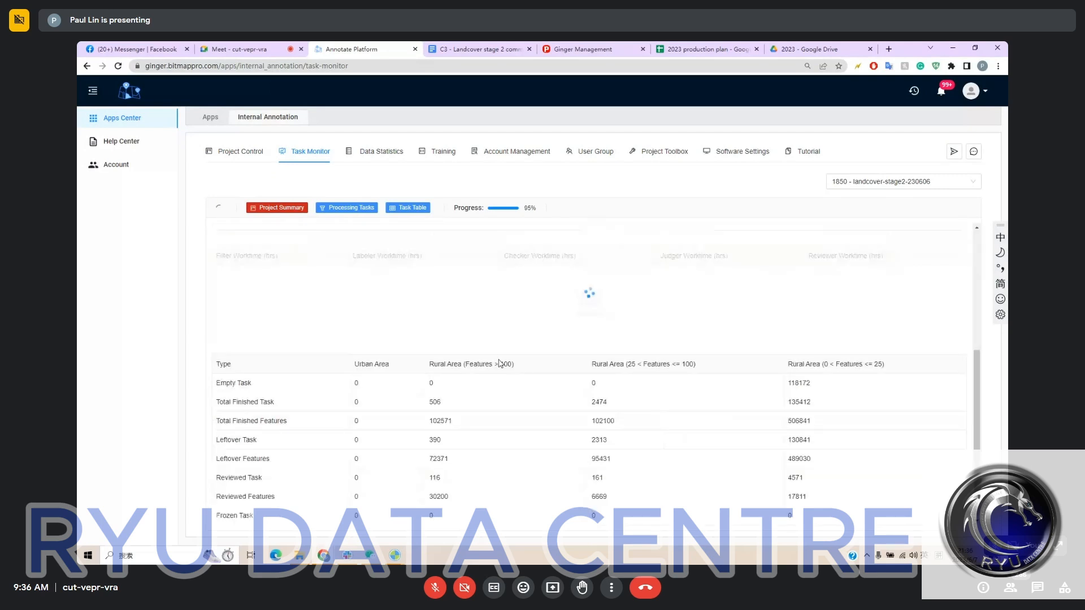
pyautogui.doubleClick(447, 440)
pyautogui.scroll(4, 520, 429)
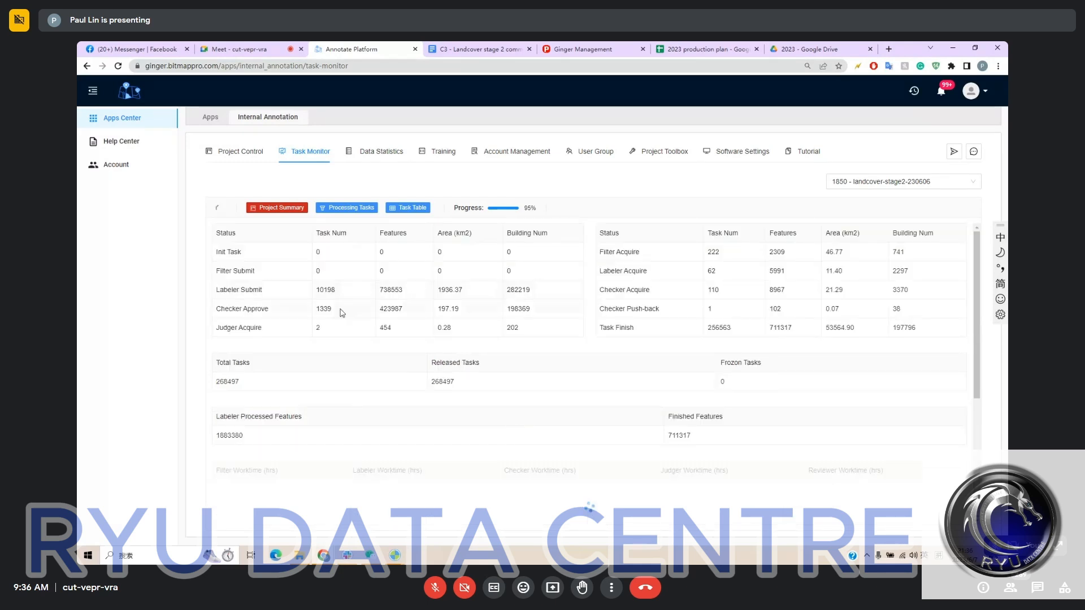
pyautogui.moveTo(342, 312); pyautogui.dragTo(310, 315)
pyautogui.doubleClick(317, 271)
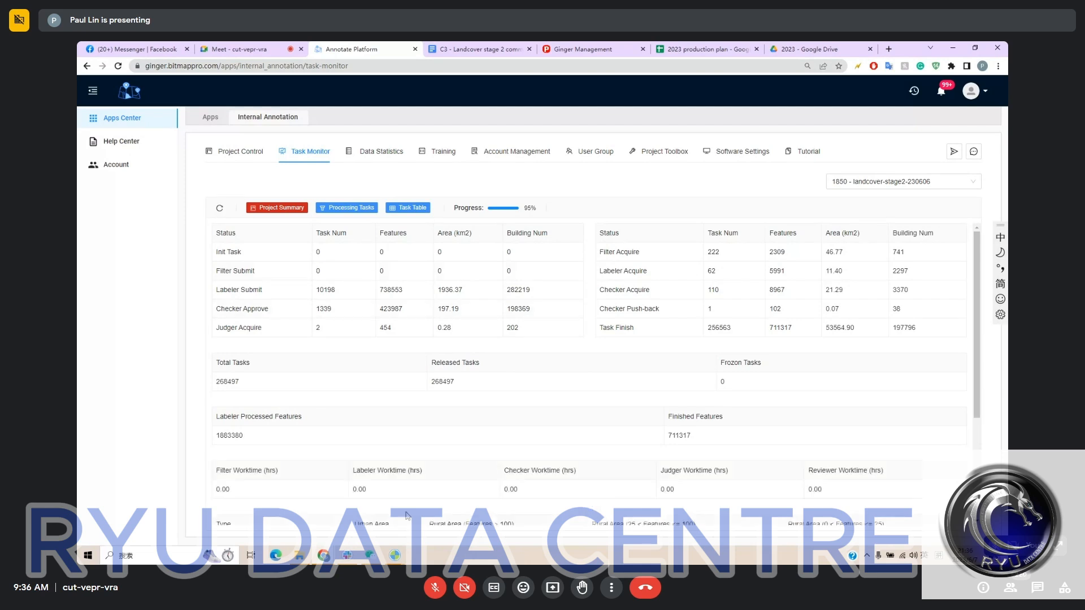
# - Switch to the ginger-2018 reviewer window and go through the missedw, pavement and error_too_big comments on the map
pyautogui.click(385, 557)
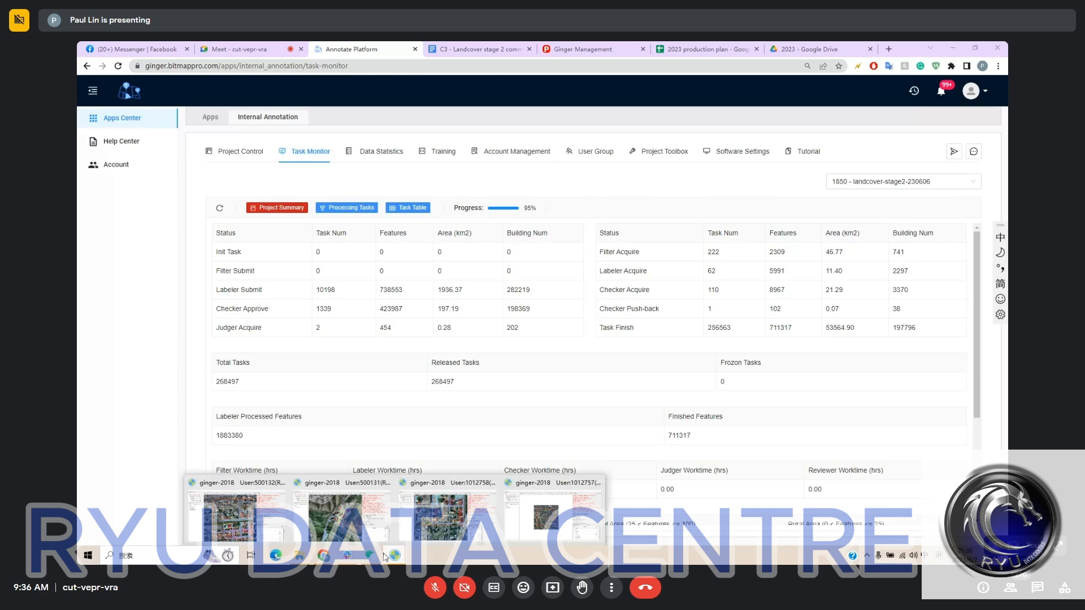
pyautogui.click(237, 511)
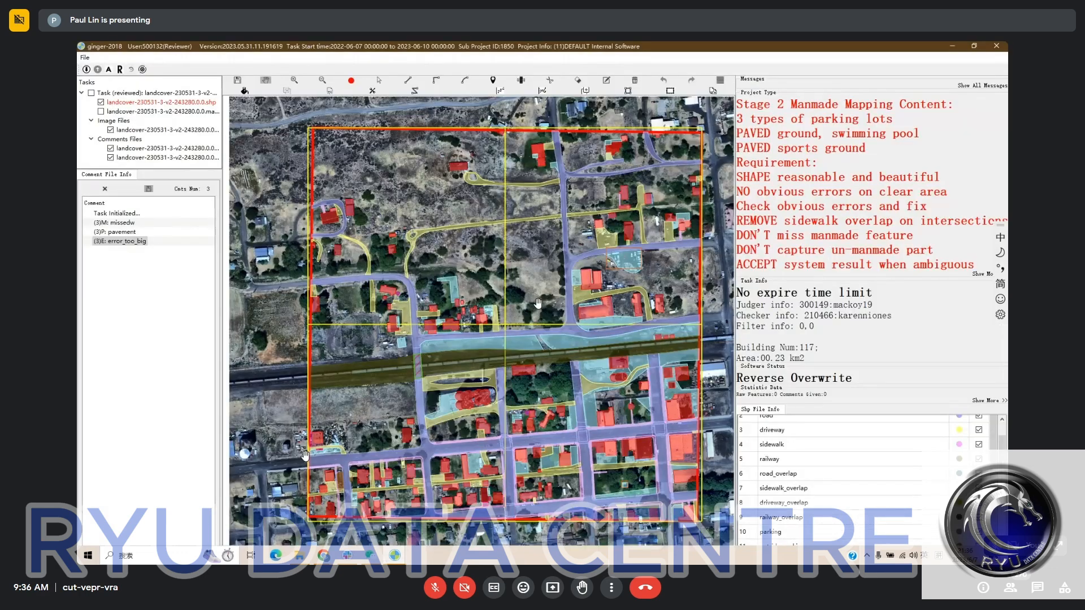
pyautogui.click(129, 223)
pyautogui.press('Down')
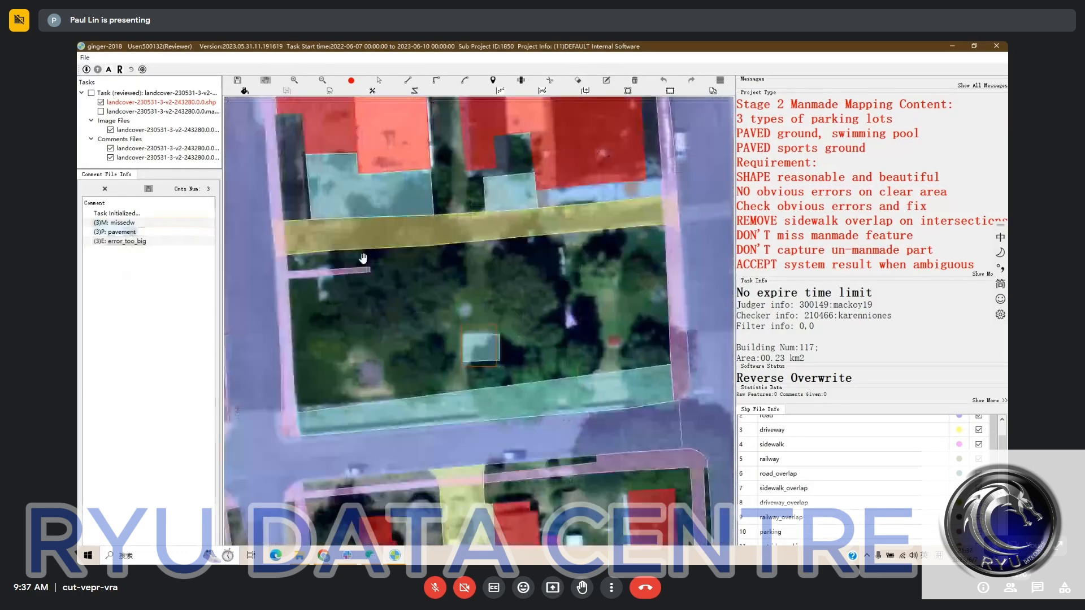
pyautogui.click(145, 241)
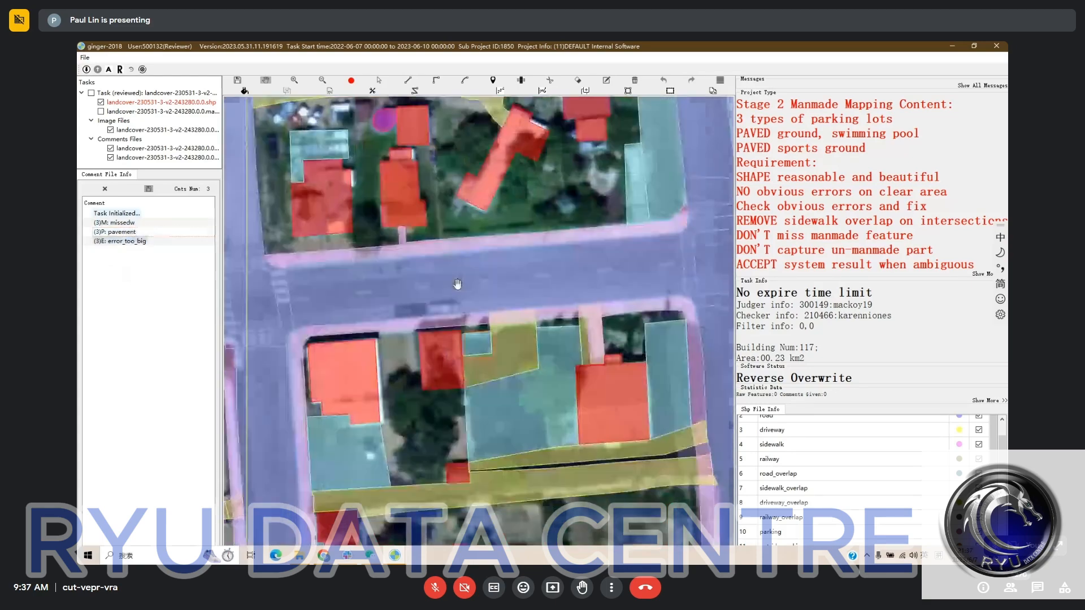
# - Examine the mapped features from the commented block out to the whole bounded task area
pyautogui.scroll(-2, 458, 284)
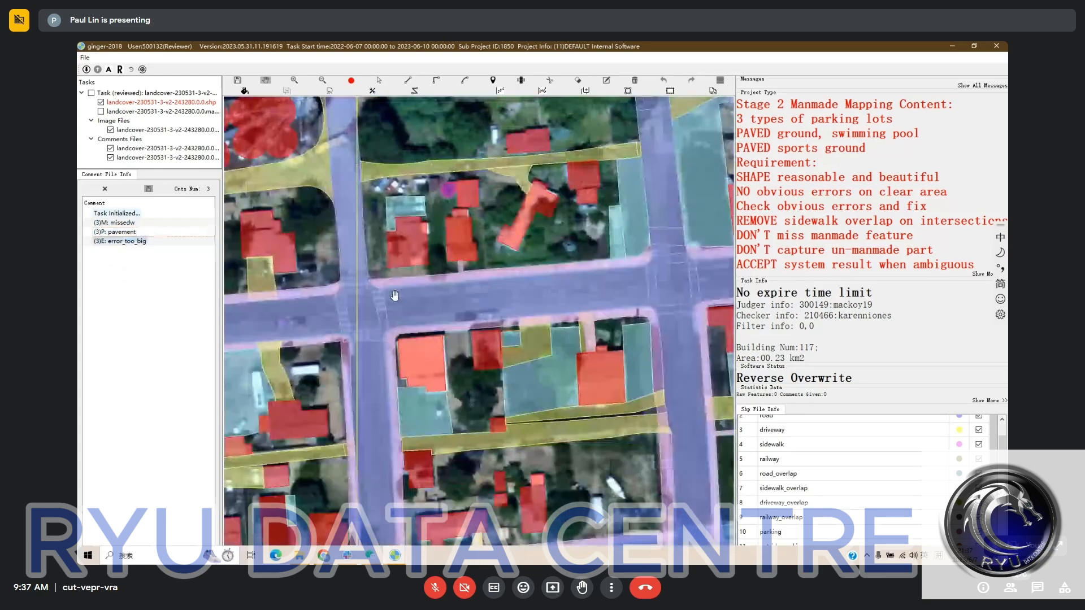
pyautogui.scroll(-2, 394, 296)
pyautogui.moveTo(395, 295); pyautogui.dragTo(601, 420)
pyautogui.scroll(-1, 494, 296)
pyautogui.scroll(-1, 497, 311)
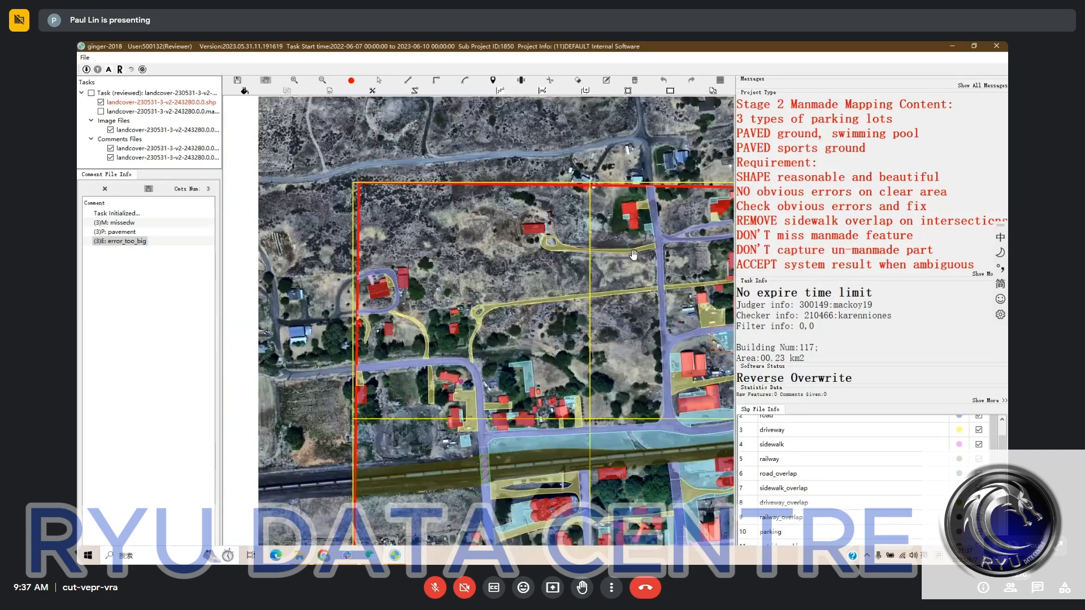
pyautogui.moveTo(634, 255); pyautogui.dragTo(555, 212)
pyautogui.scroll(-1, 543, 263)
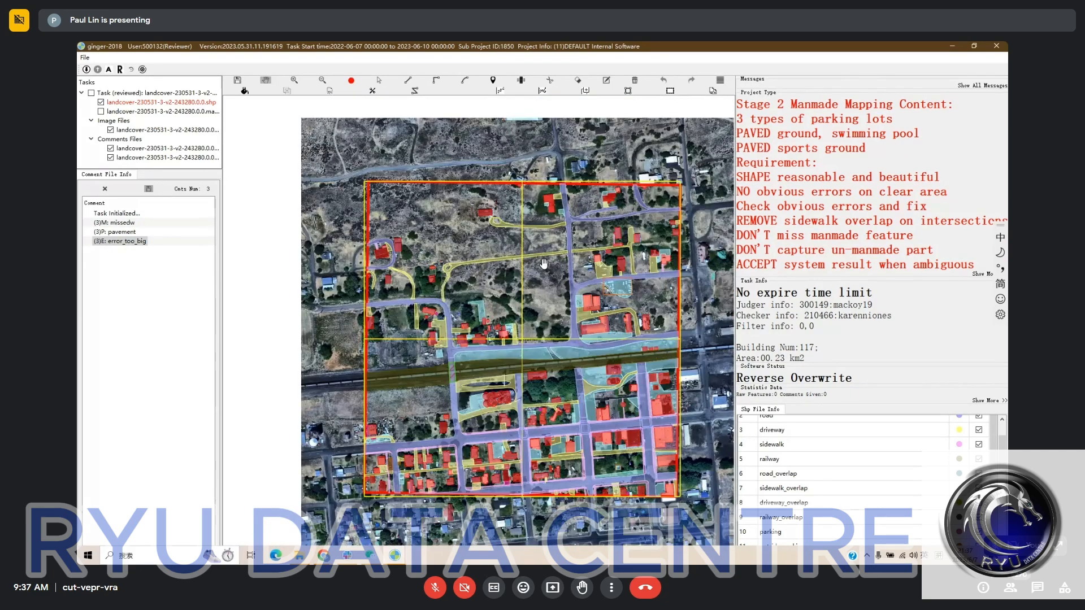
pyautogui.moveTo(521, 295); pyautogui.dragTo(524, 288)
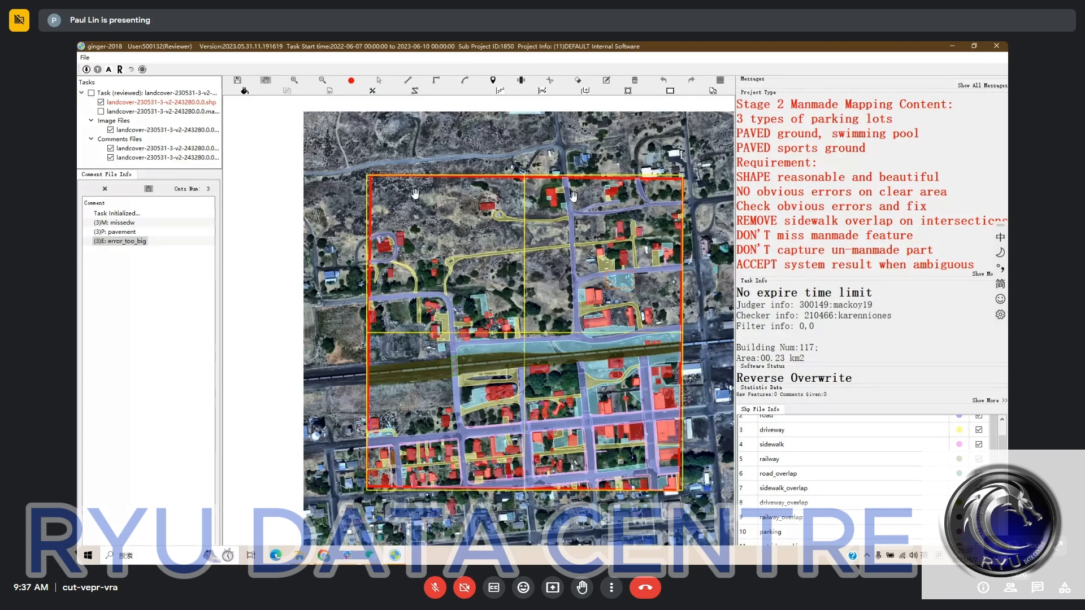
pyautogui.click(379, 80)
pyautogui.moveTo(512, 261); pyautogui.dragTo(510, 266)
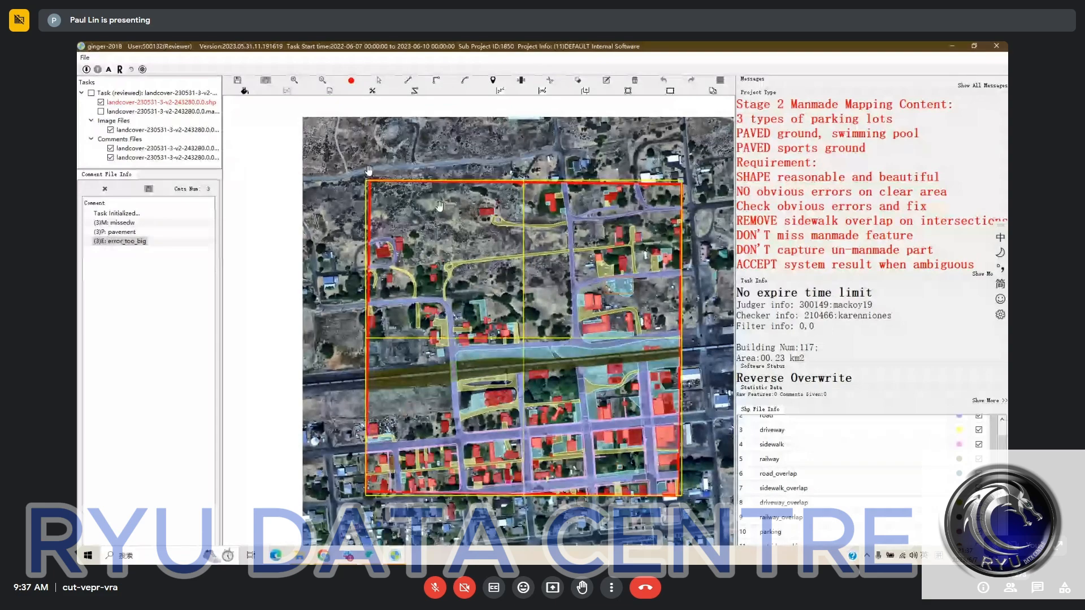
pyautogui.moveTo(526, 277); pyautogui.dragTo(527, 274)
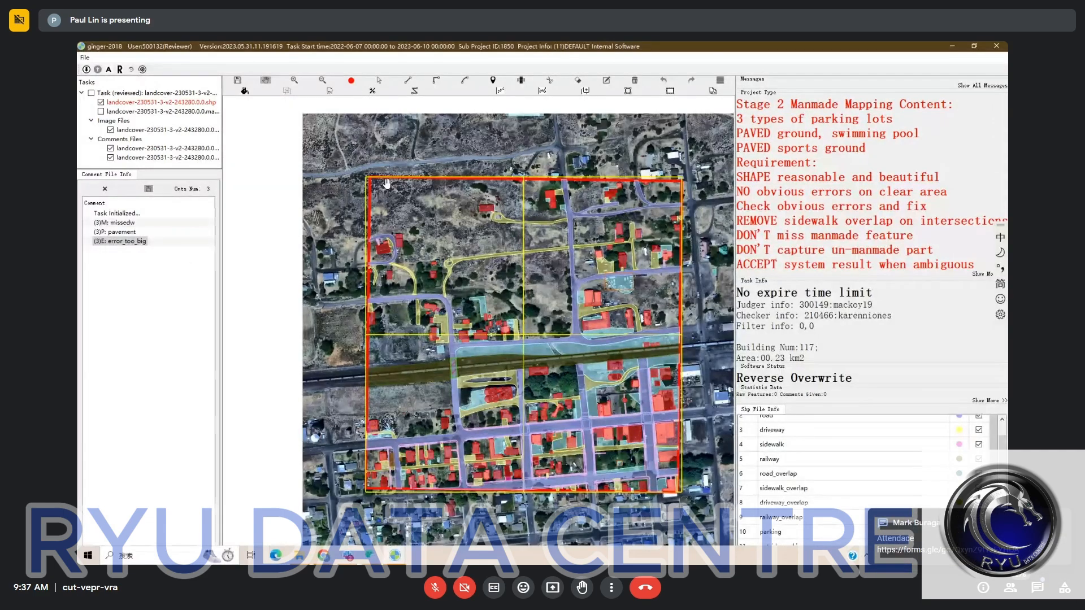
pyautogui.moveTo(451, 253); pyautogui.dragTo(436, 231)
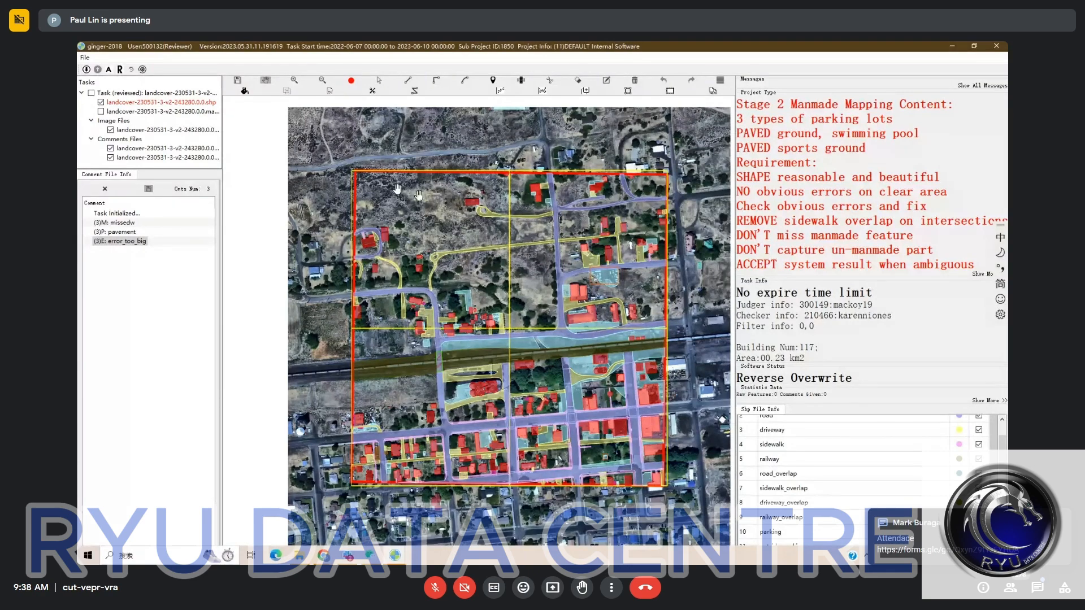
pyautogui.click(379, 80)
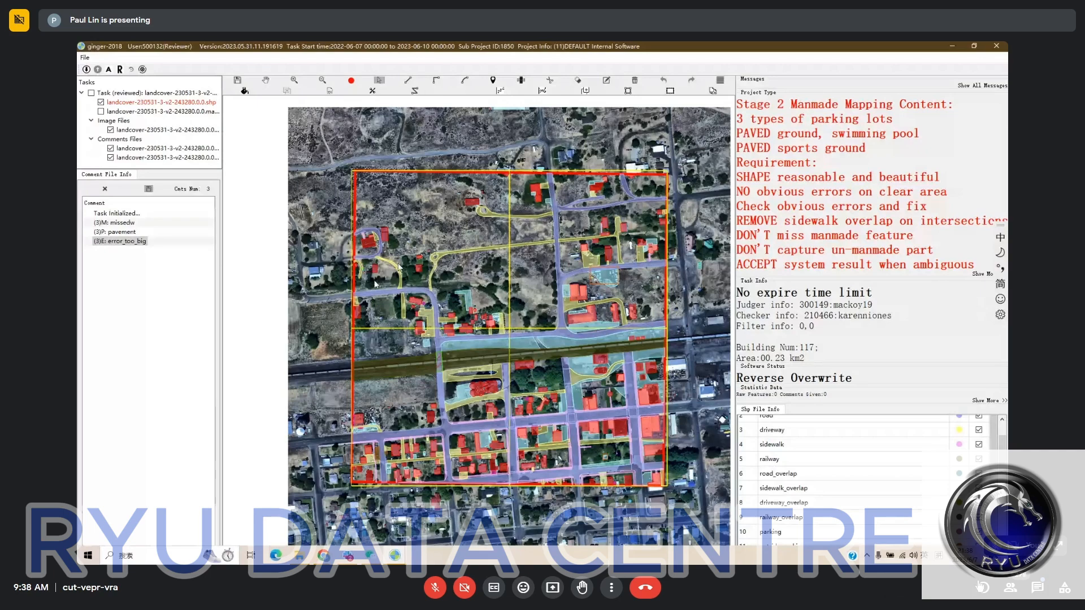
# - Open the Google Meet in-call messages, highlight the attendance form link, and close the messages again
pyautogui.click(1037, 587)
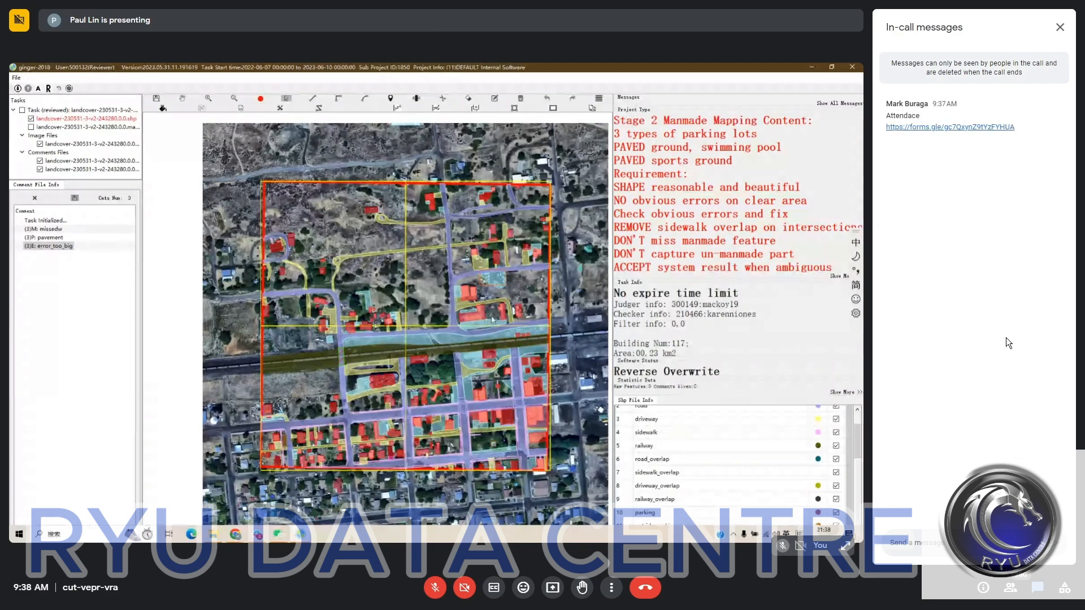
pyautogui.moveTo(1025, 129); pyautogui.dragTo(893, 137)
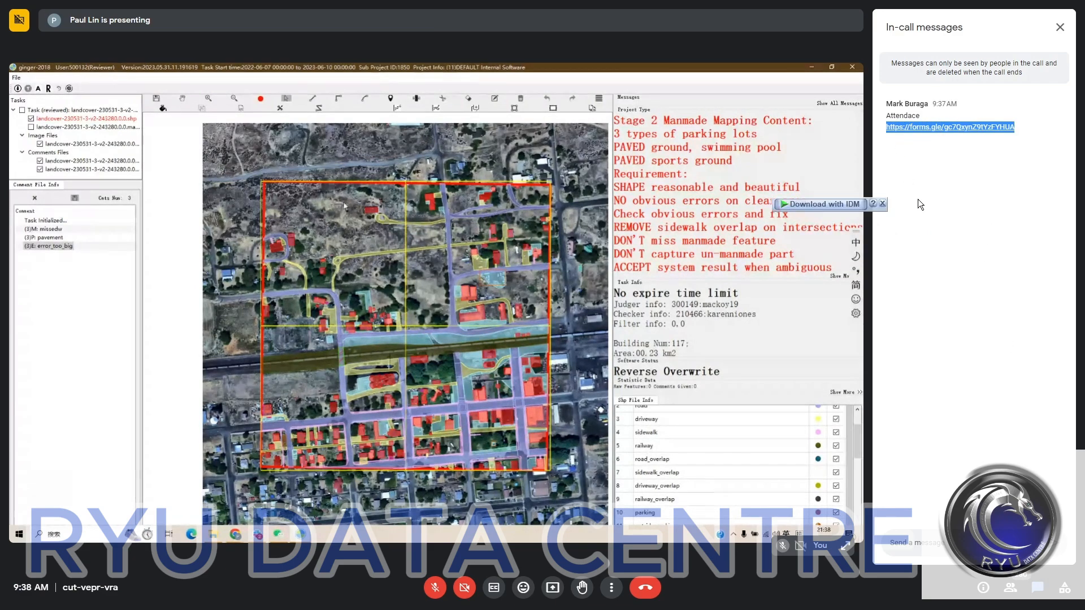
pyautogui.click(1037, 588)
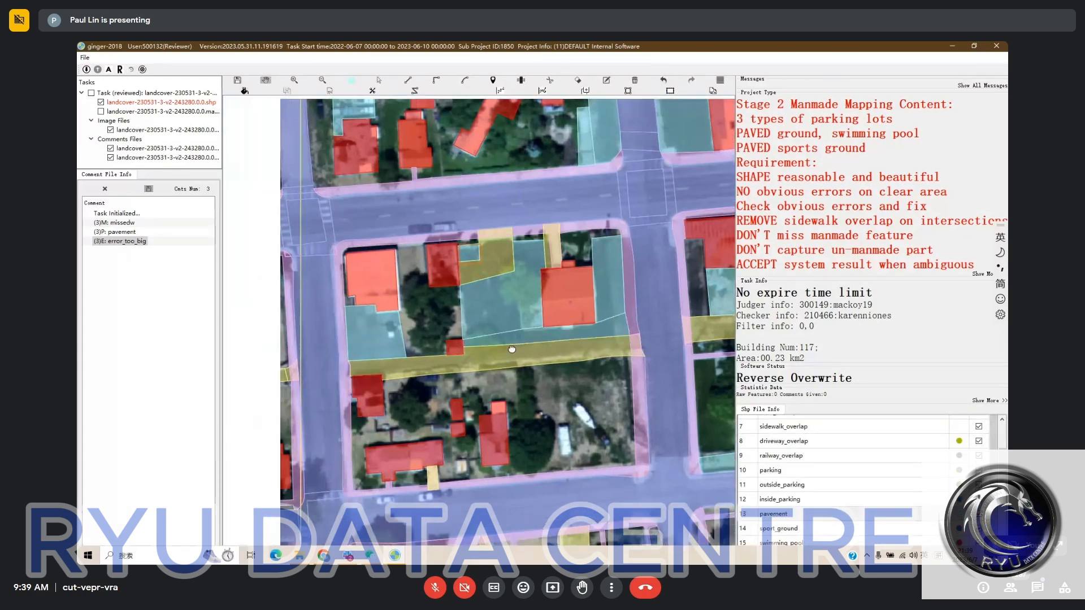
# - Compare the labelled features of the corner block with the bare satellite imagery, then show the labels again
pyautogui.press('space')
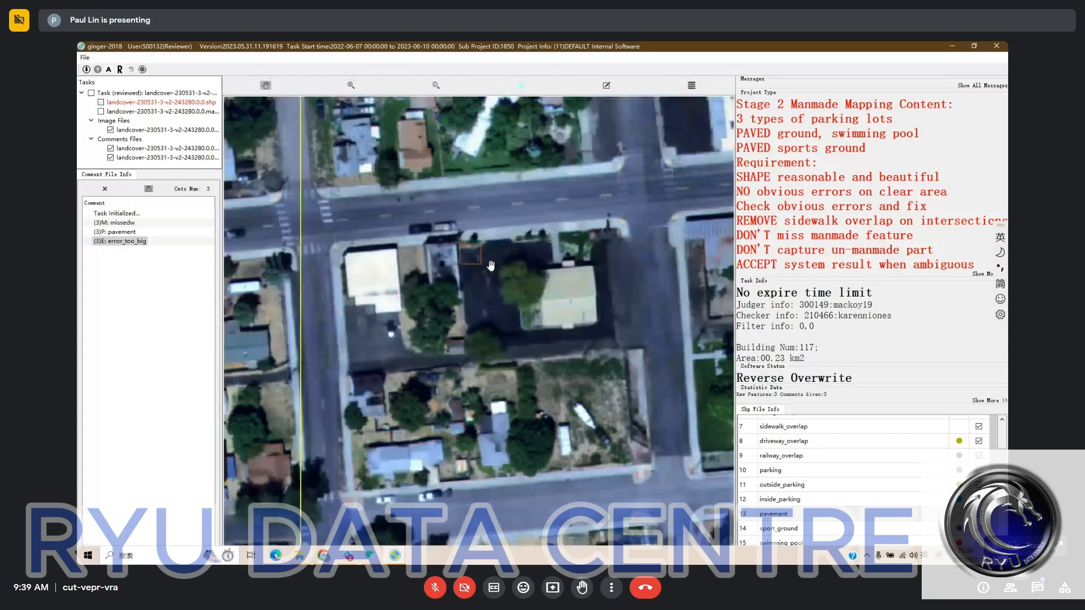
pyautogui.scroll(1, 452, 257)
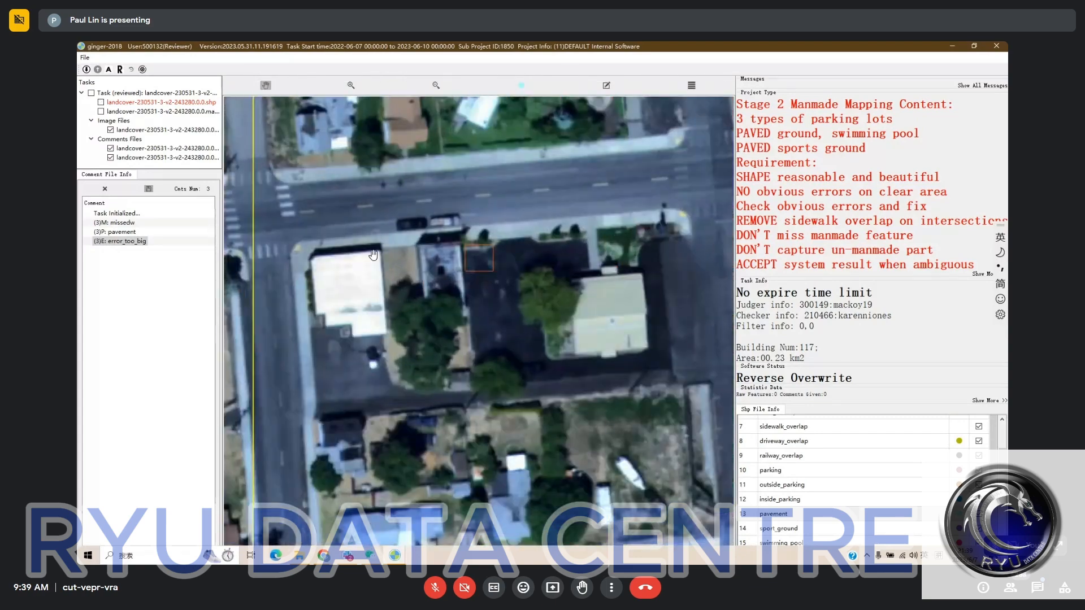
pyautogui.press('space')
pyautogui.scroll(1, 322, 271)
pyautogui.moveTo(324, 288); pyautogui.dragTo(329, 319)
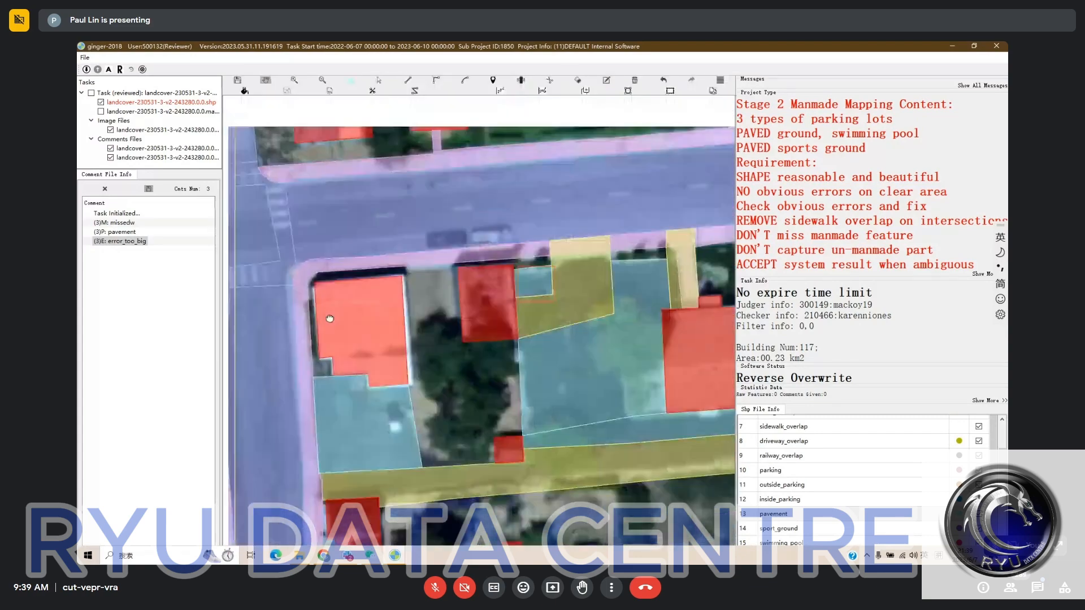
# - Fill the gap between the upper sidewalk and the buildings of the corner block, from the driveway to the rounded corner, as pavement
pyautogui.press('Escape')
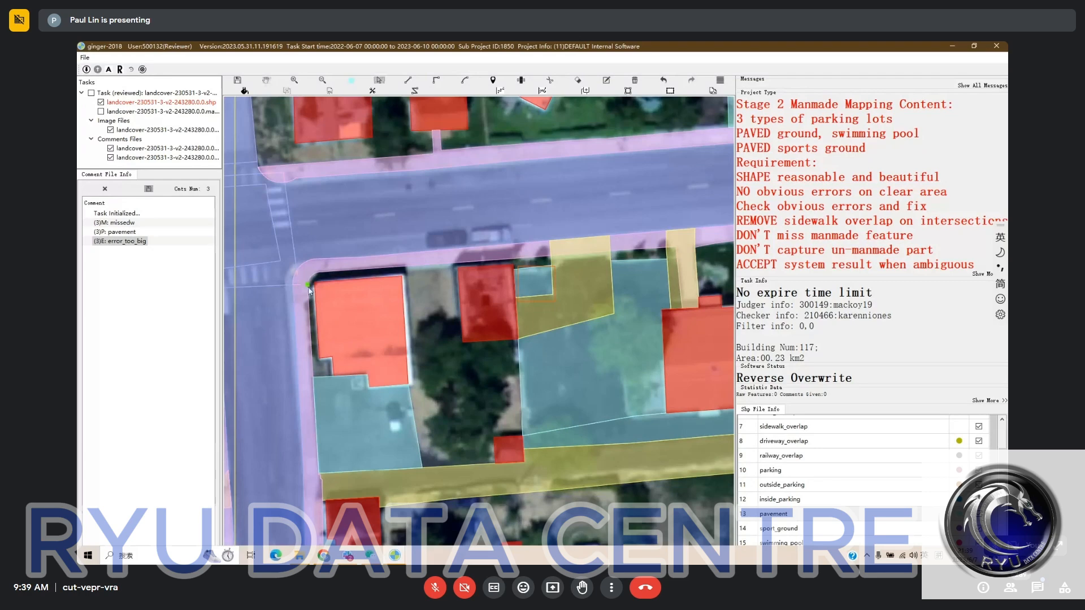
pyautogui.press('f')
pyautogui.click(551, 261)
pyautogui.click(512, 264)
pyautogui.click(489, 272)
pyautogui.click(401, 273)
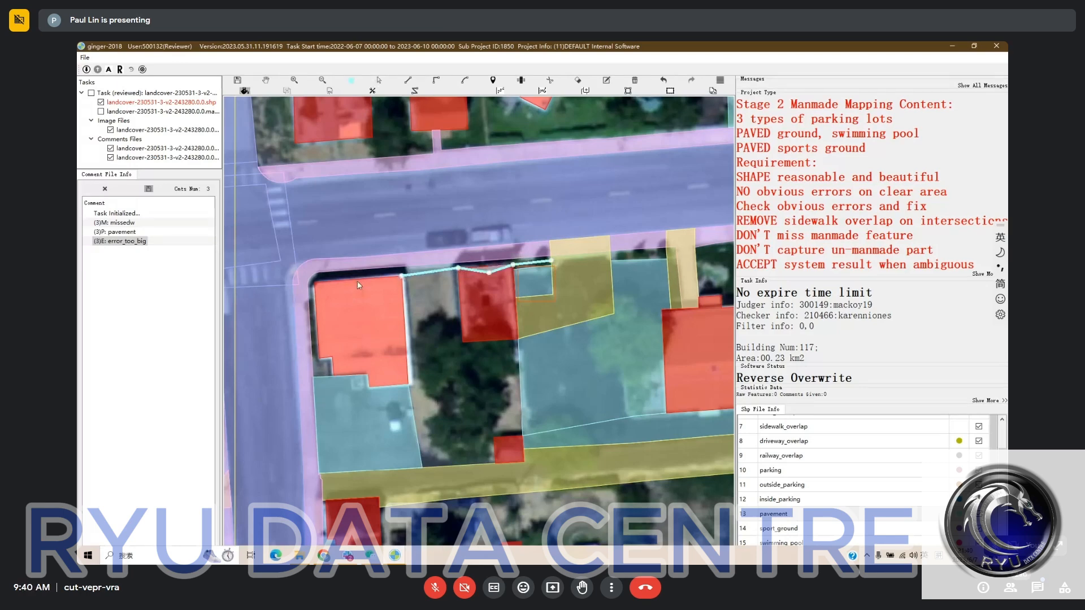
pyautogui.click(332, 286)
pyautogui.click(297, 283)
pyautogui.rightClick(297, 283)
# - Change the category of the newly filled strip along the block's upper edge to sidewalk
pyautogui.click(436, 269)
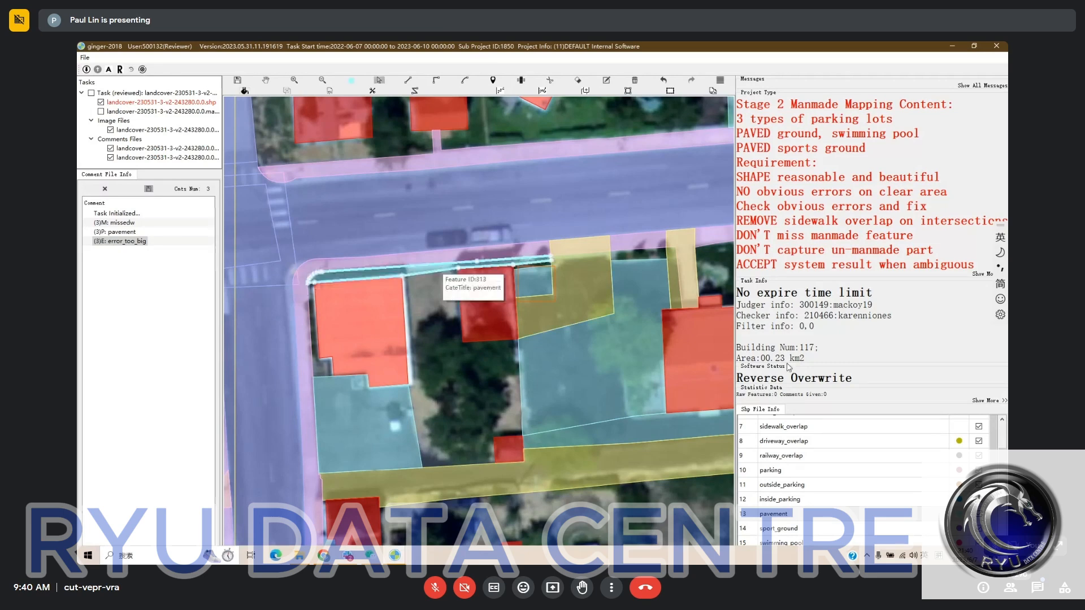
pyautogui.scroll(-1, 807, 490)
pyautogui.click(808, 490)
pyautogui.scroll(3, 809, 495)
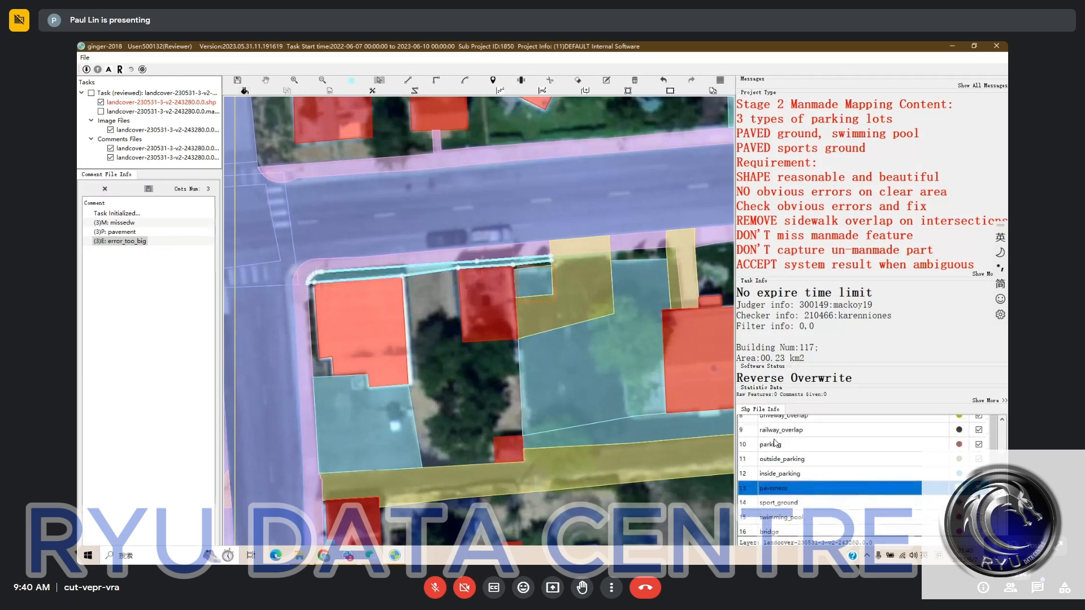
pyautogui.click(791, 459)
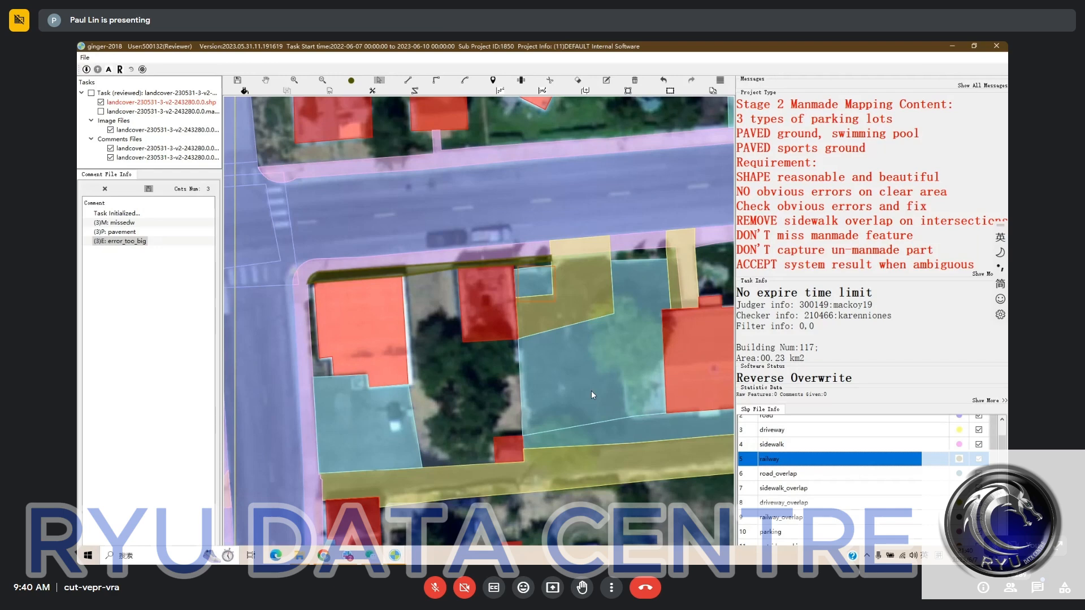
pyautogui.click(408, 286)
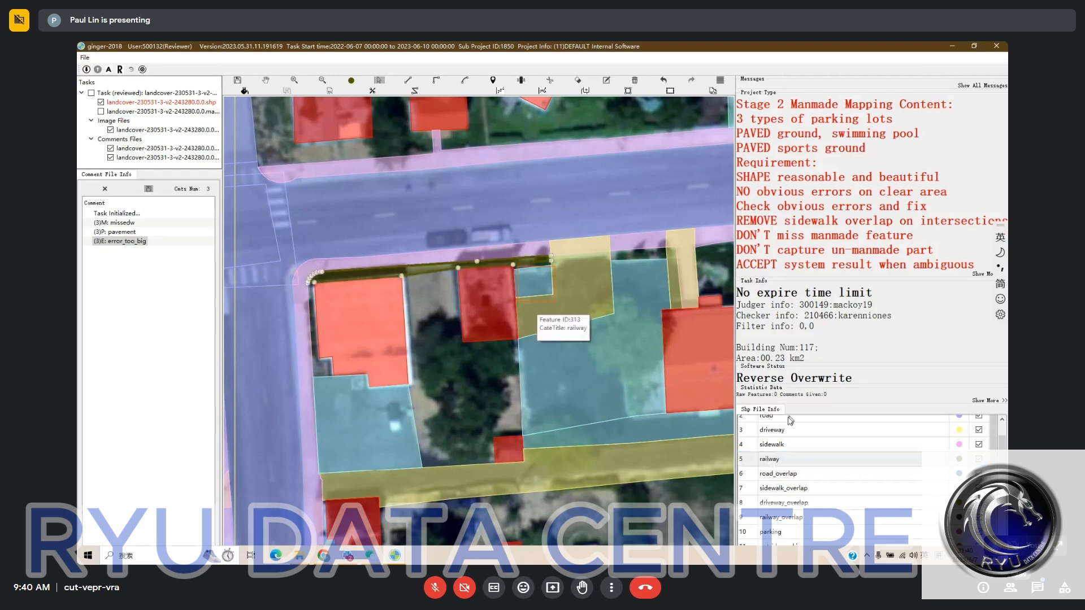
pyautogui.click(790, 444)
# - Examine the corrected block and its neighbouring blocks, comparing the labels with the bare satellite imagery
pyautogui.moveTo(445, 328); pyautogui.dragTo(429, 333)
pyautogui.scroll(-1, 429, 333)
pyautogui.moveTo(477, 276); pyautogui.dragTo(435, 274)
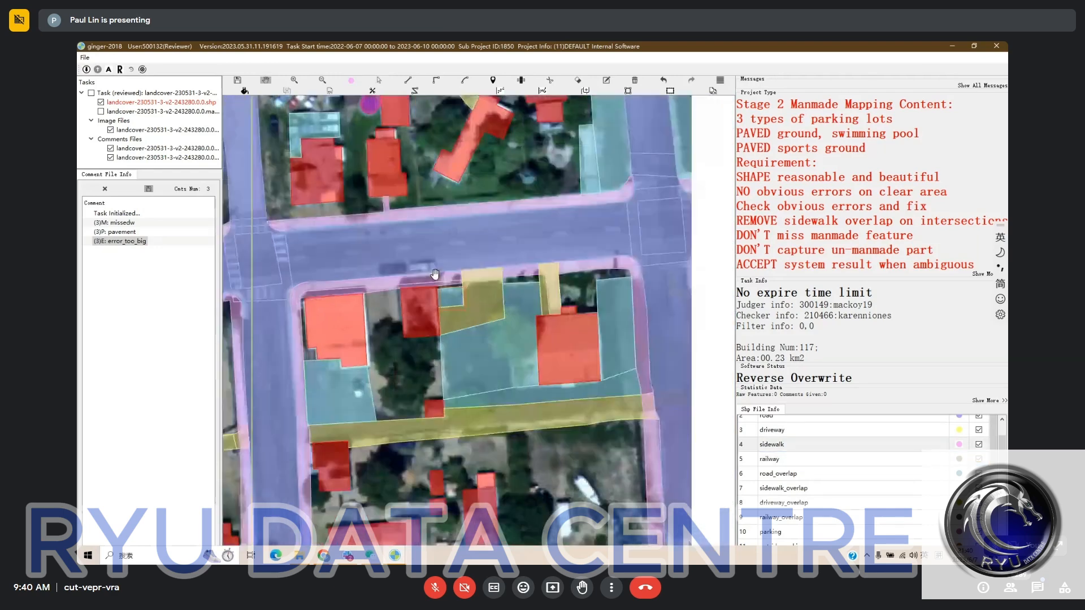
pyautogui.scroll(-1, 544, 297)
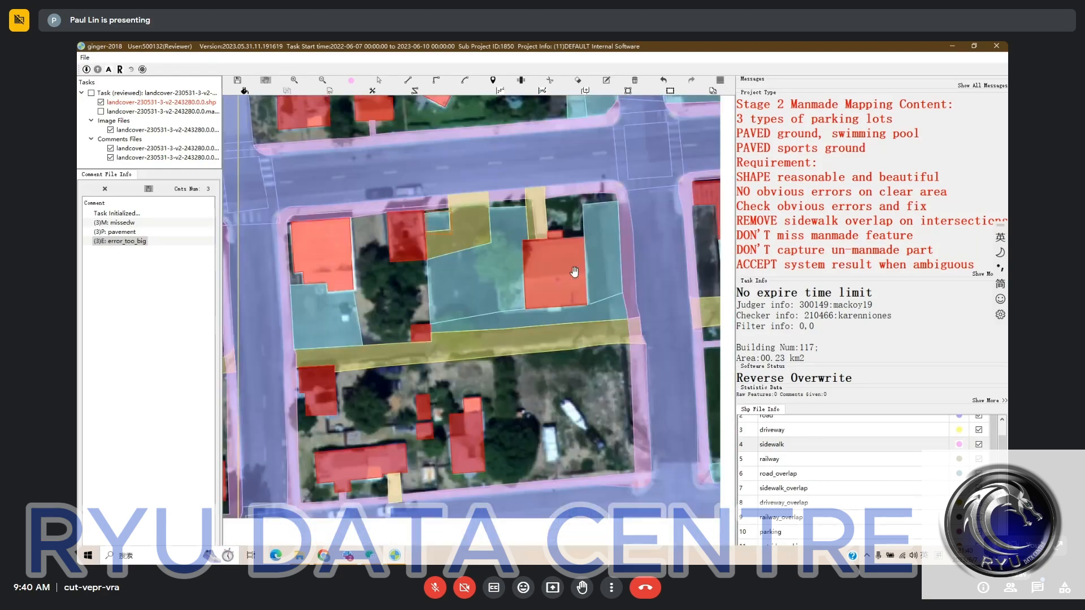
pyautogui.press('space')
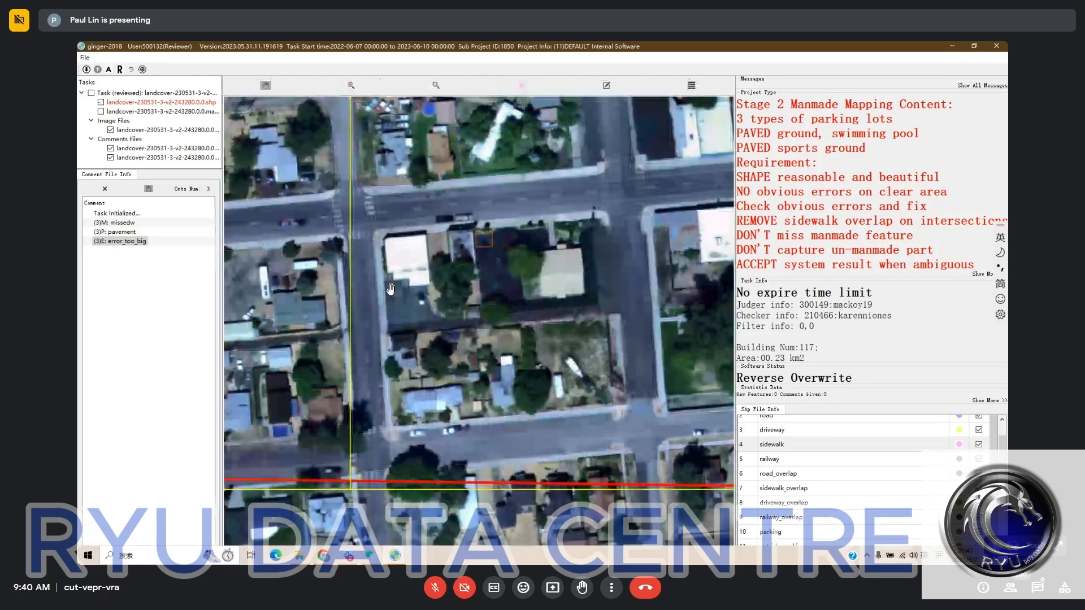
pyautogui.press('space')
pyautogui.scroll(-1, 437, 362)
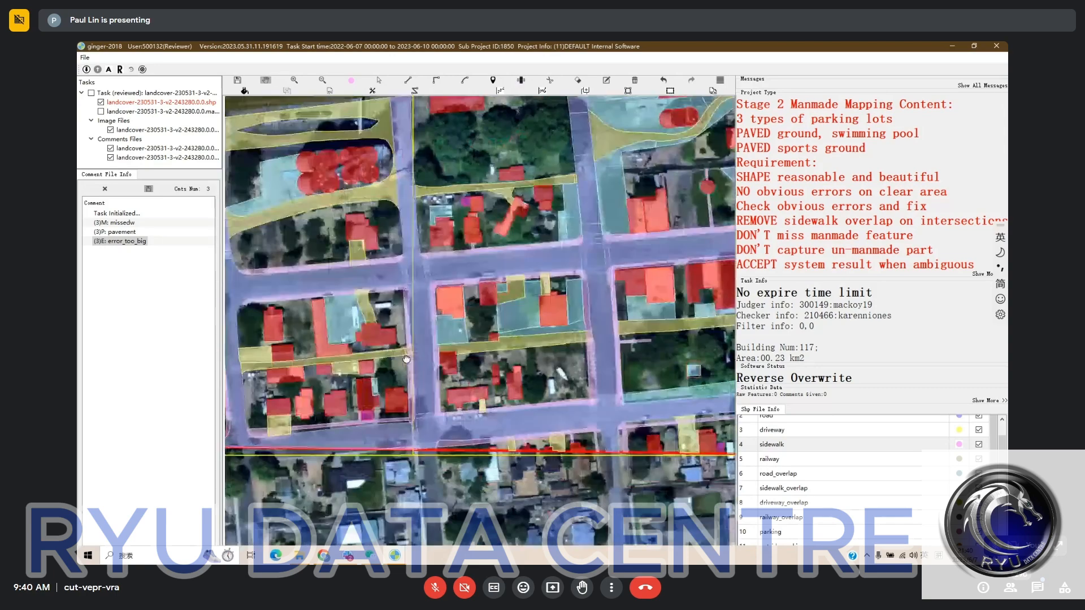
pyautogui.moveTo(405, 357); pyautogui.dragTo(561, 349)
pyautogui.scroll(1, 470, 350)
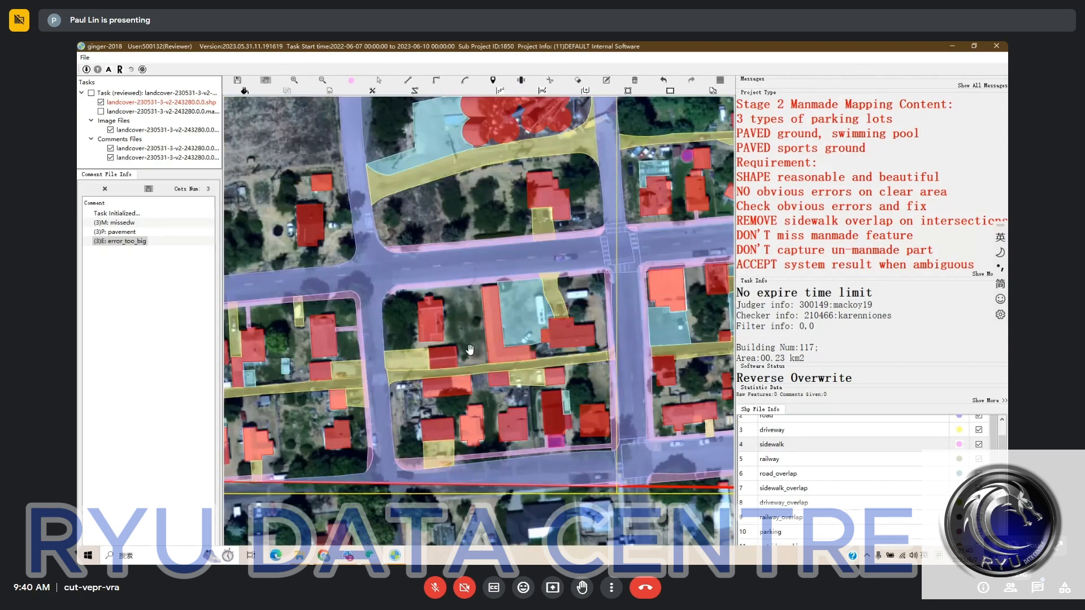
# - Examine the residential blocks near the lower-left task boundary, comparing their labels with the bare satellite imagery
pyautogui.moveTo(469, 350); pyautogui.dragTo(521, 355)
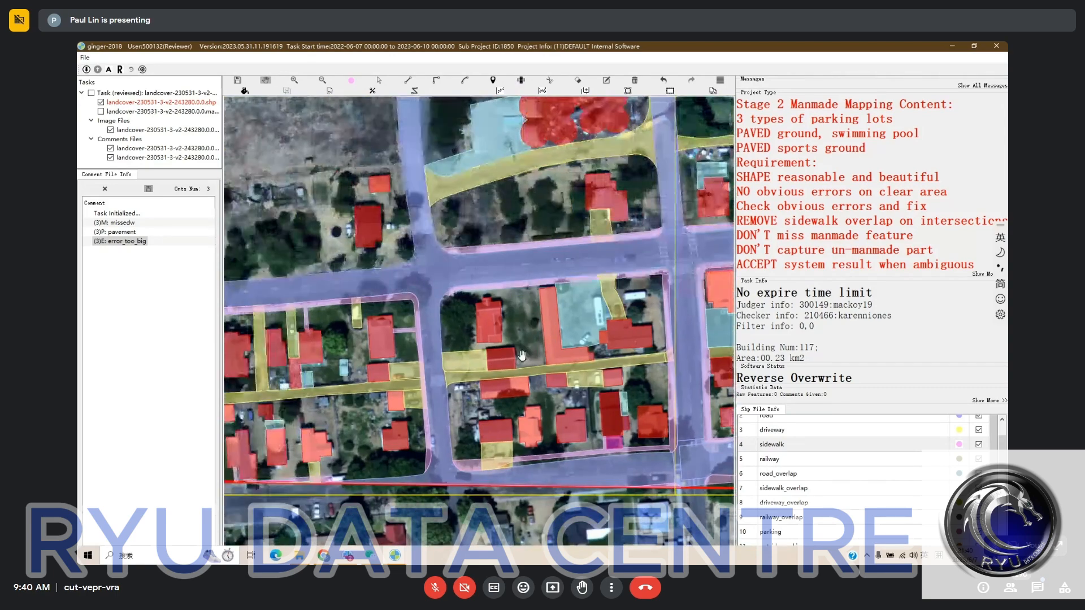
pyautogui.scroll(-1, 522, 355)
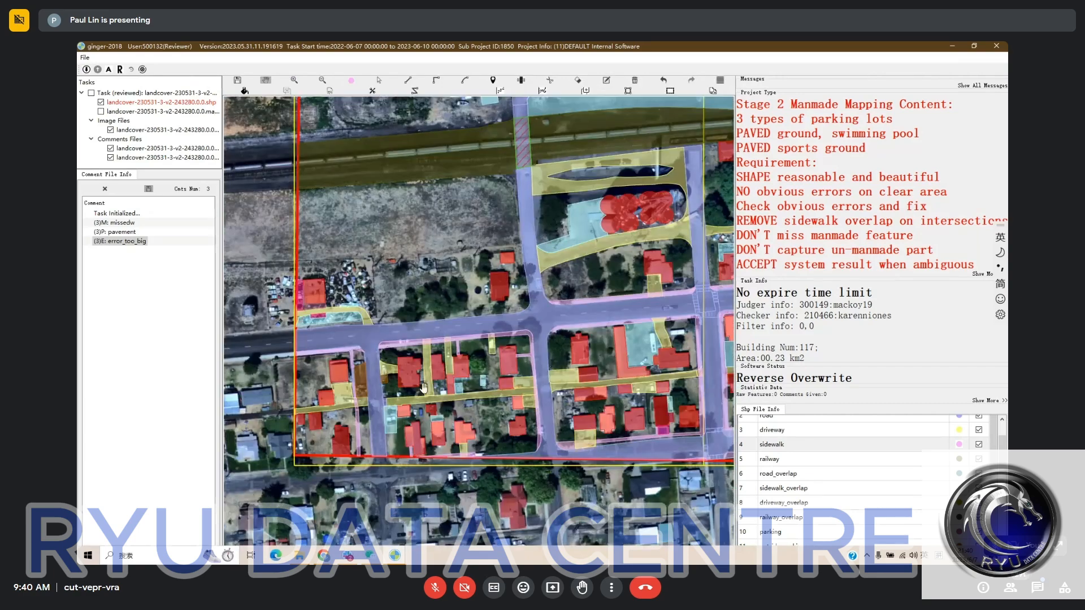
pyautogui.scroll(1, 418, 389)
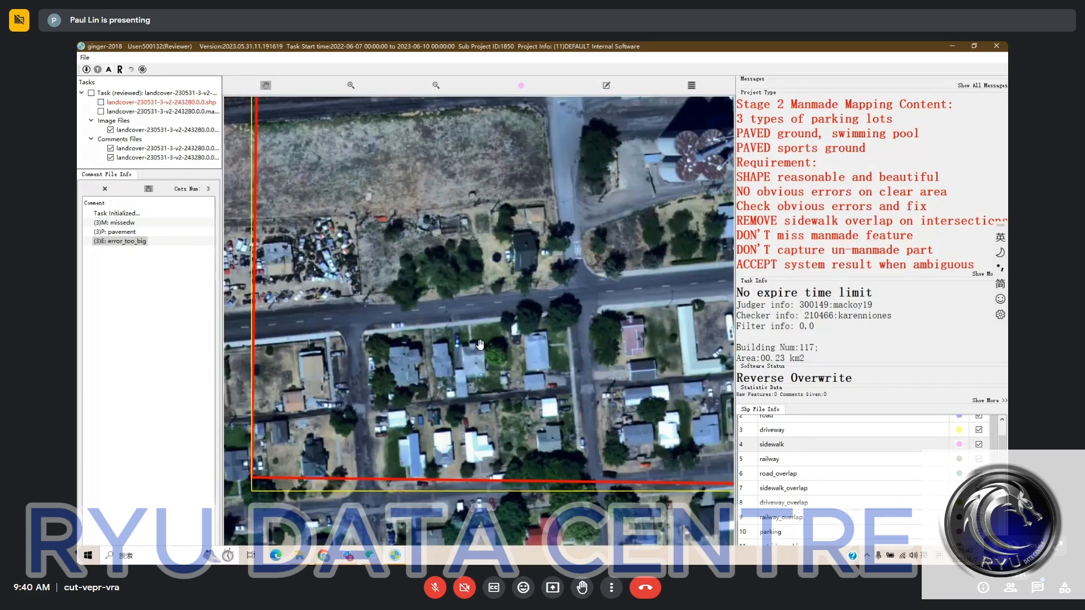
pyautogui.press('space')
pyautogui.press('space')
pyautogui.scroll(2, 424, 341)
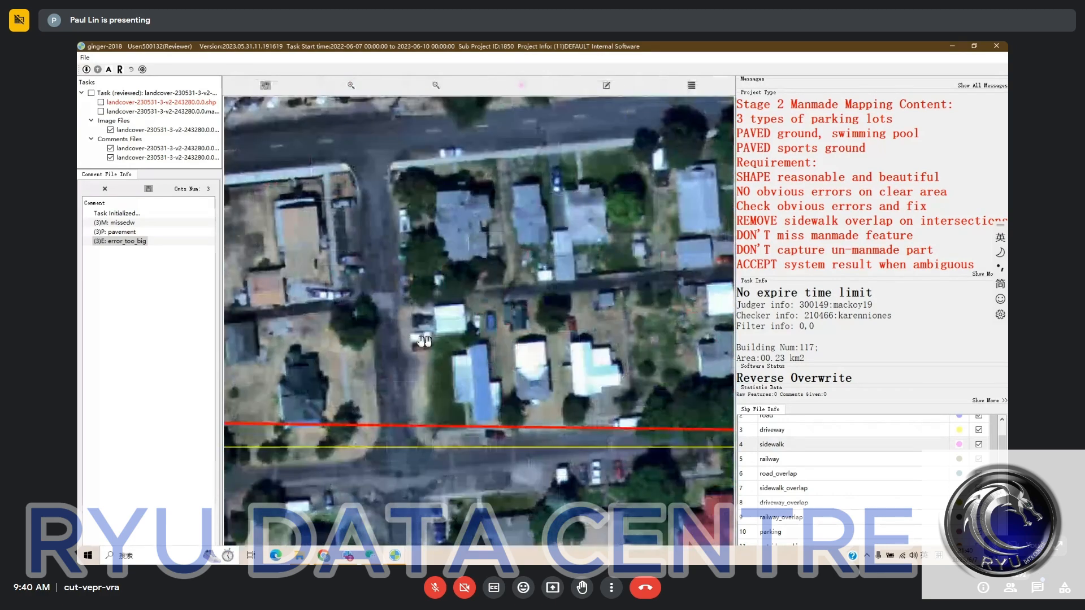
pyautogui.press('space')
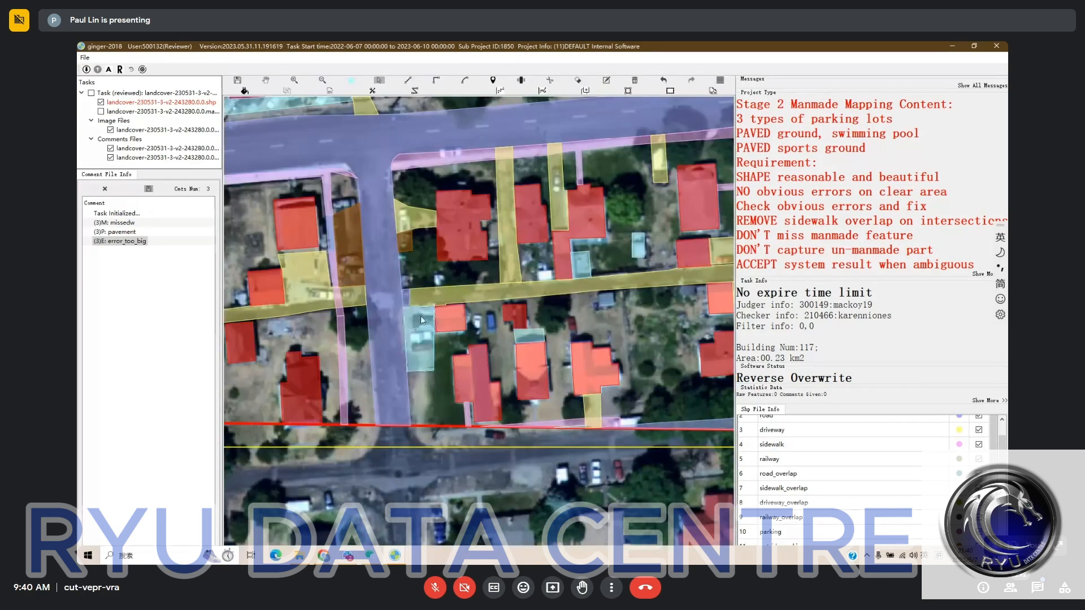
pyautogui.scroll(-1, 421, 316)
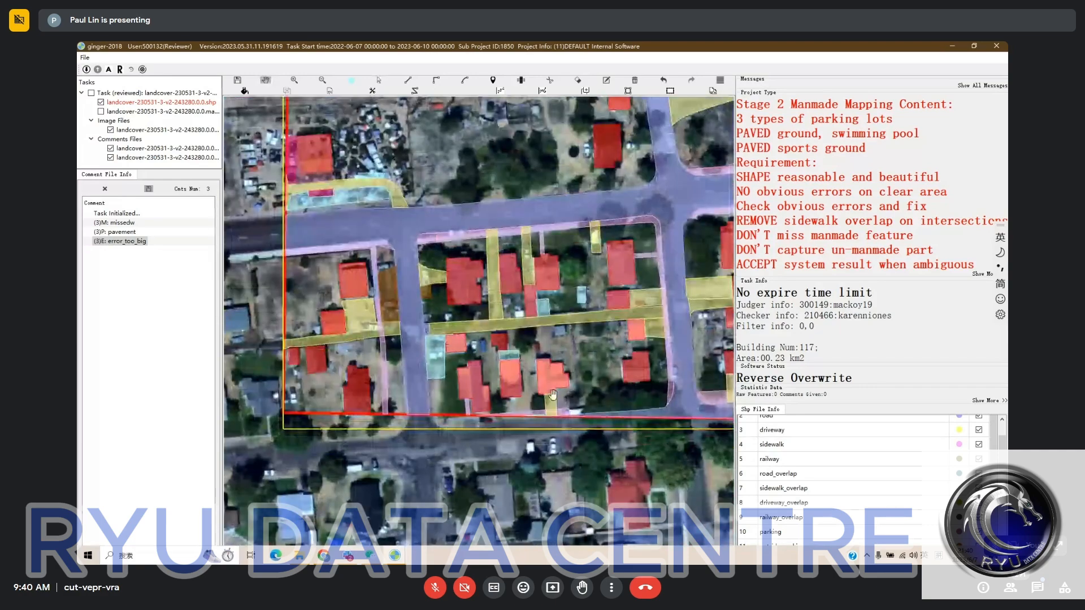
pyautogui.moveTo(553, 395); pyautogui.dragTo(542, 540)
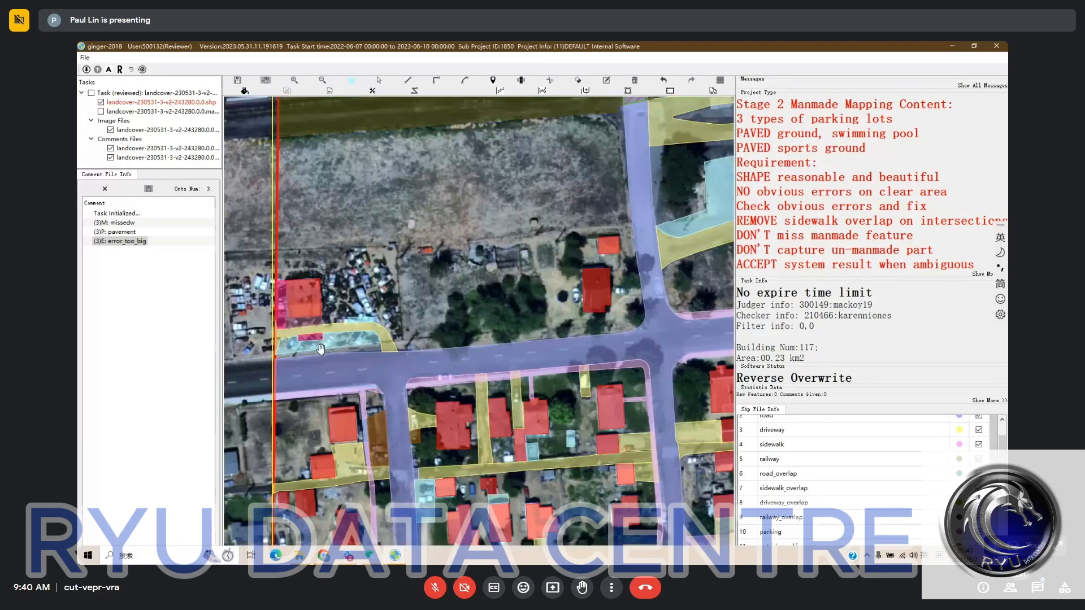
# - Check the category of the small magenta polygon beside the car yard's driveway and compare it with the bare imagery
pyautogui.press('space')
pyautogui.moveTo(310, 346); pyautogui.dragTo(483, 351)
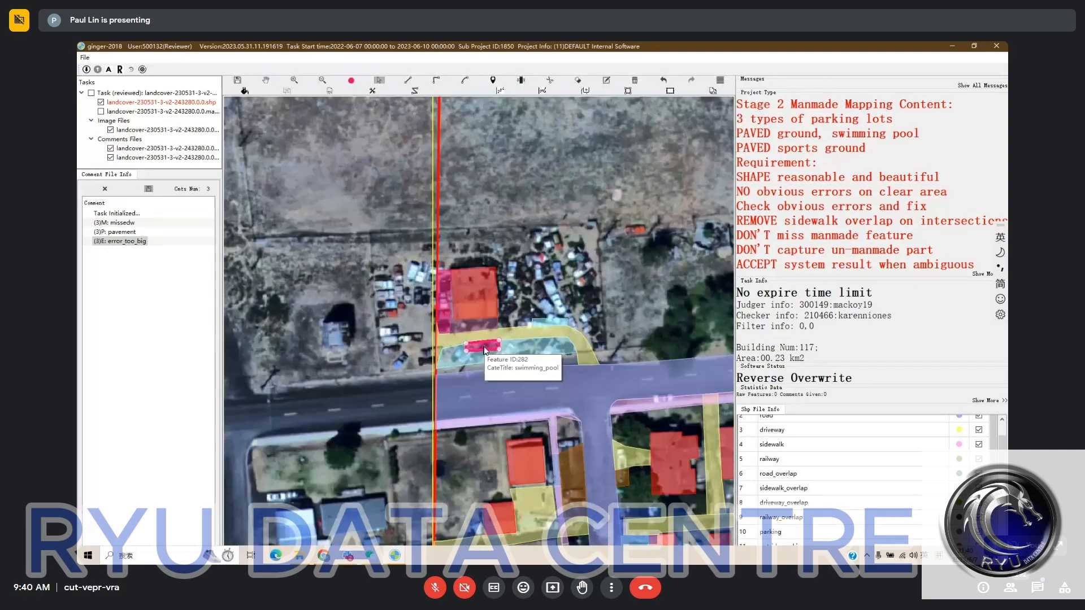
pyautogui.scroll(-5, 839, 474)
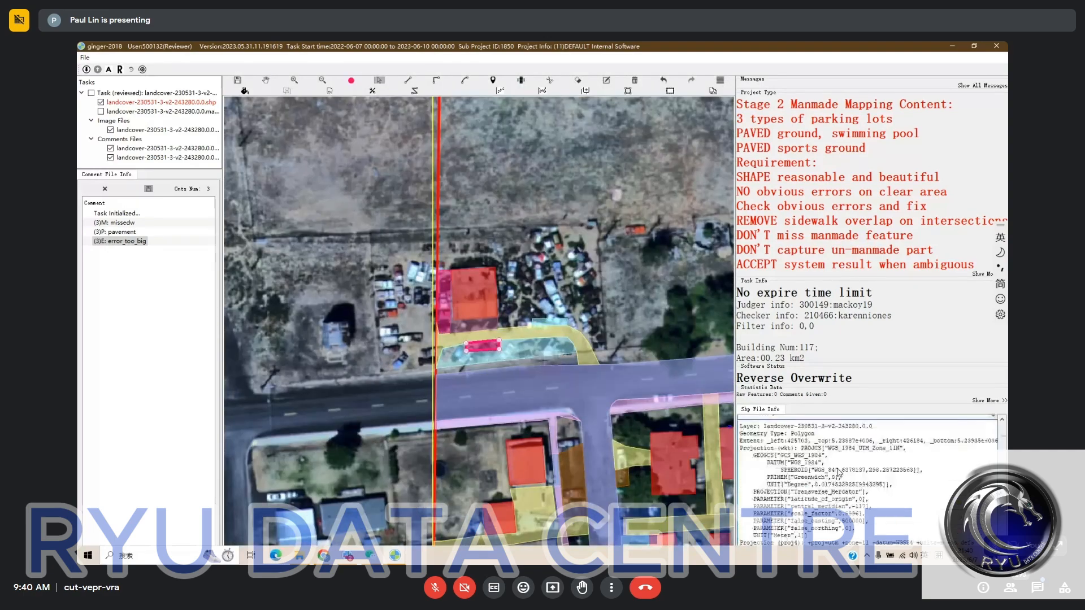
pyautogui.press('space')
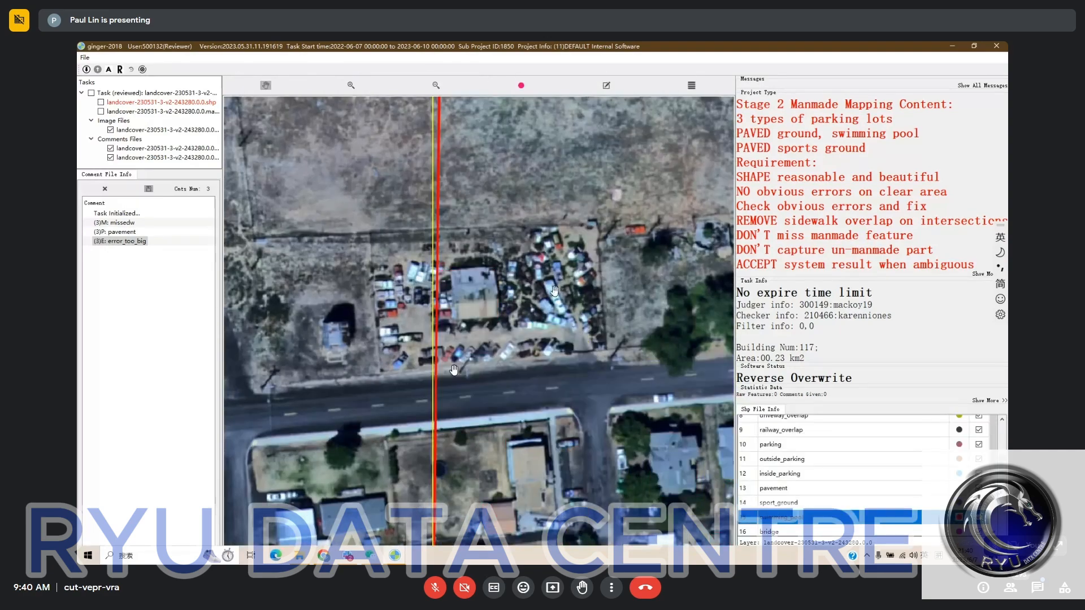
pyautogui.press('space')
pyautogui.moveTo(493, 314); pyautogui.dragTo(469, 287)
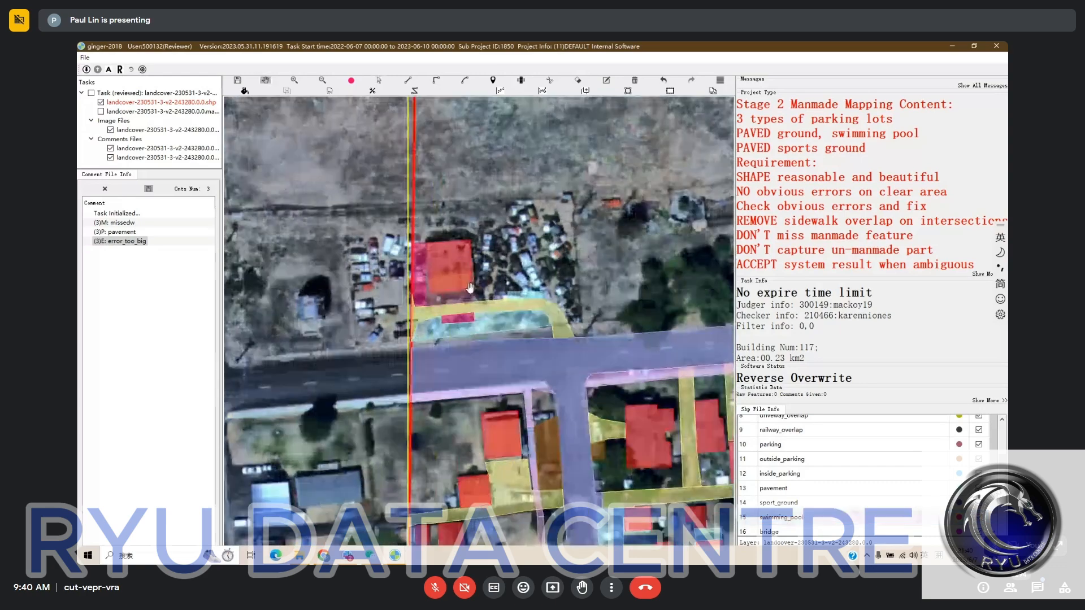
# - Inspect the categories of the polygons around the car yard's building, comparing them with the bare satellite imagery
pyautogui.press('s')
pyautogui.click(461, 320)
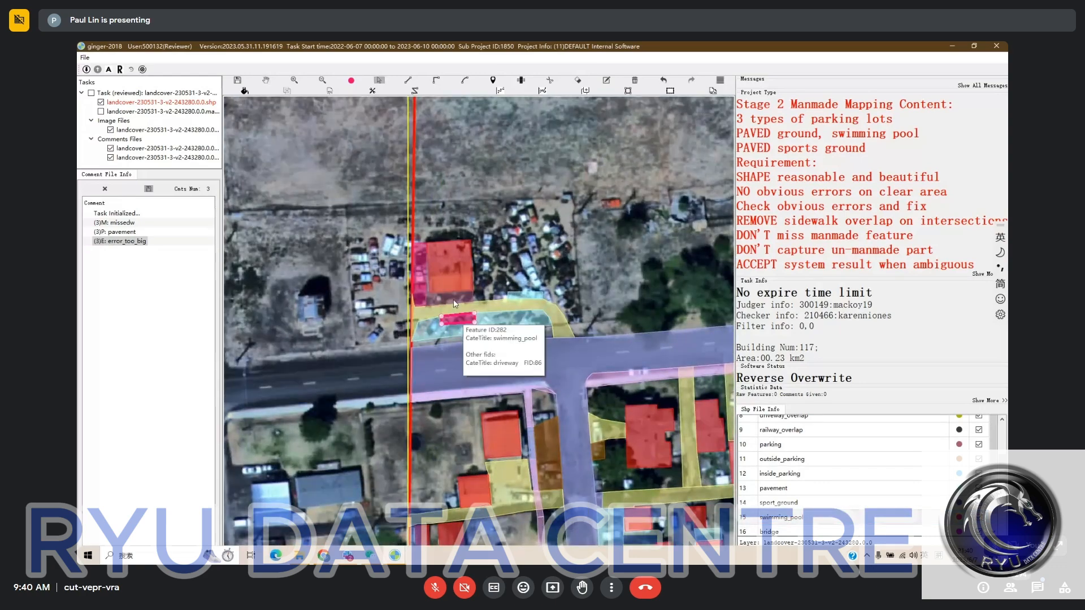
pyautogui.click(453, 302)
pyautogui.press('space')
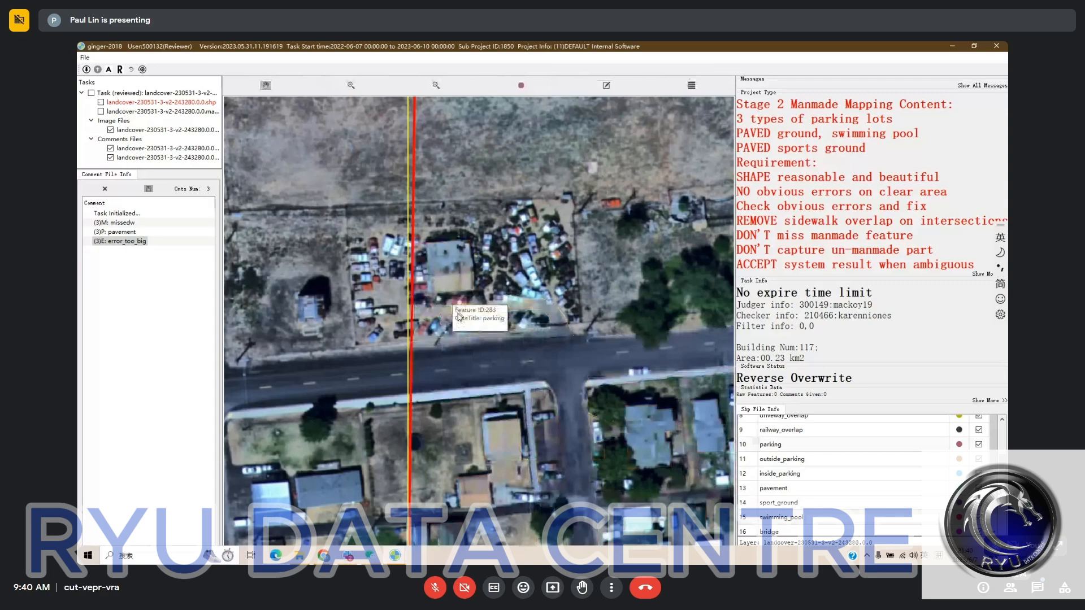
pyautogui.press('space')
pyautogui.click(455, 318)
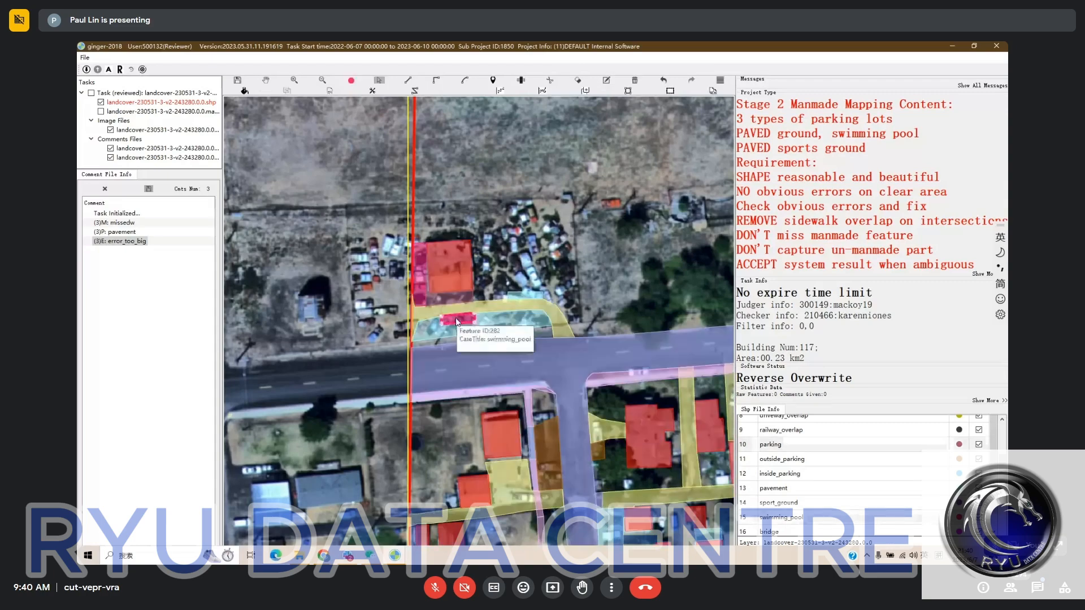
pyautogui.click(415, 305)
pyautogui.press('space')
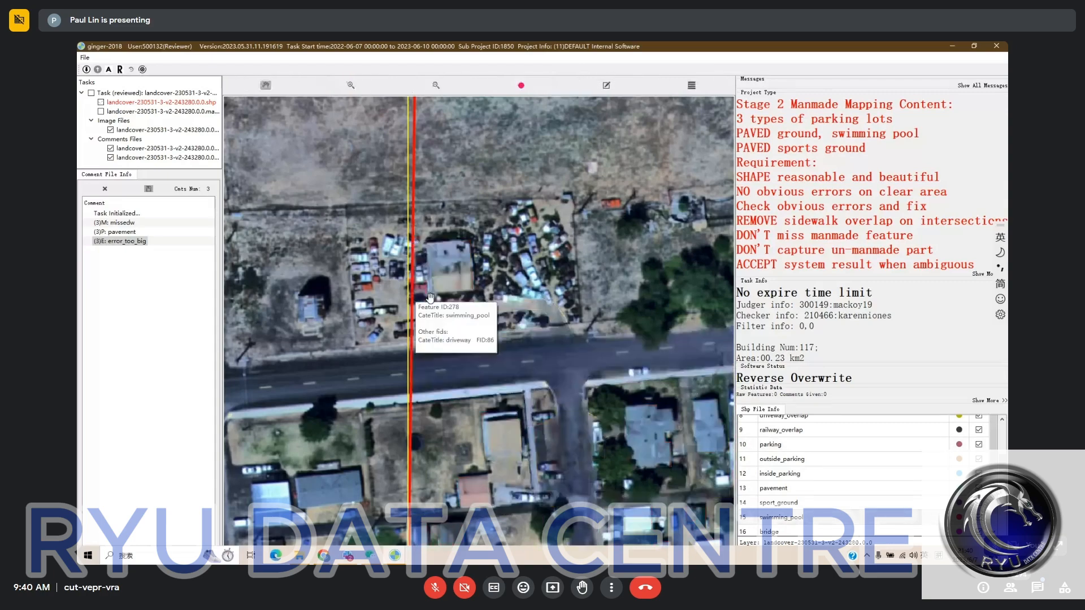
pyautogui.press('space')
# - Check the swimming pool and pavement labels between the car yard's driveway and the road against the bare imagery
pyautogui.press('space')
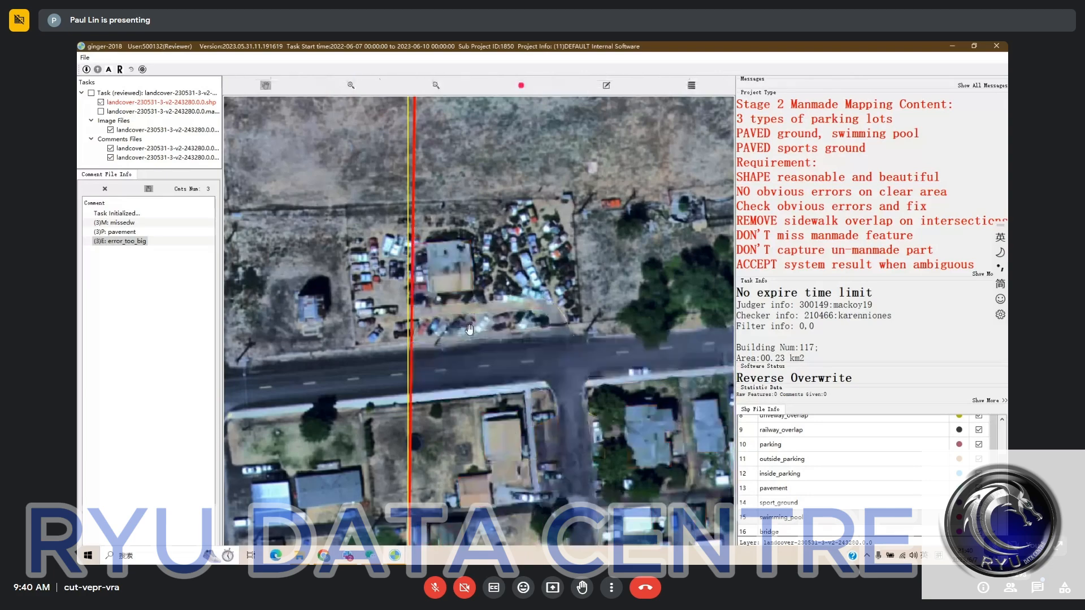
pyautogui.press('space')
pyautogui.click(567, 351)
pyautogui.press('space')
pyautogui.press('space')
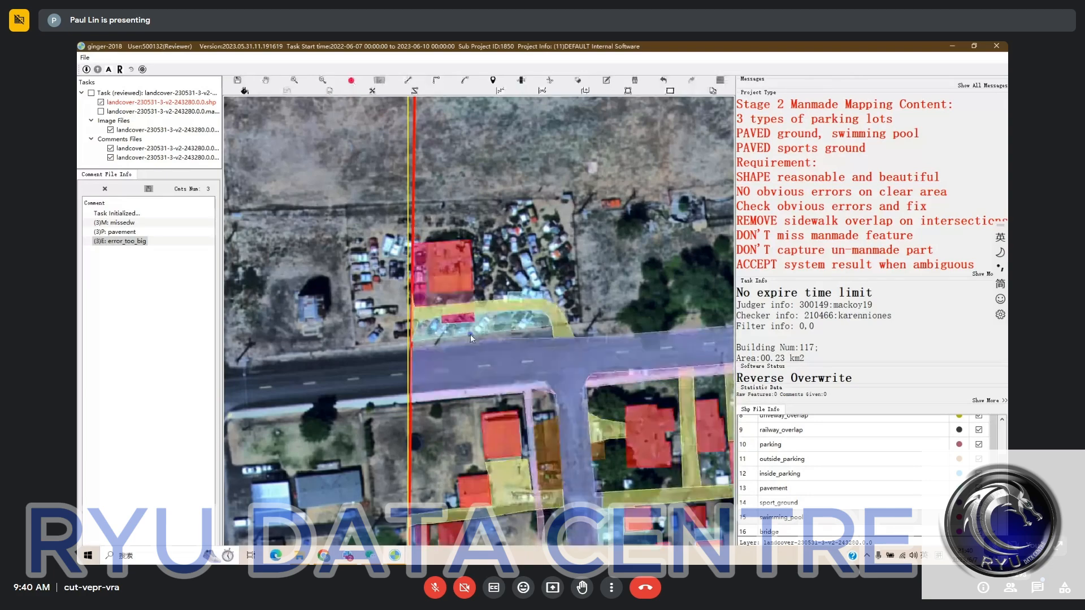
pyautogui.click(459, 317)
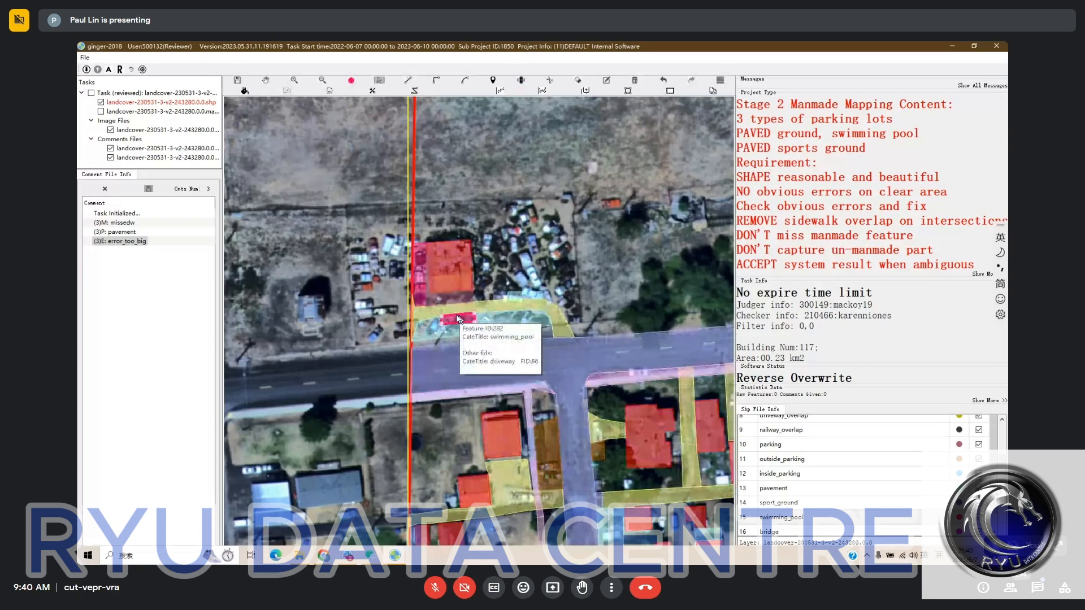
pyautogui.press('space')
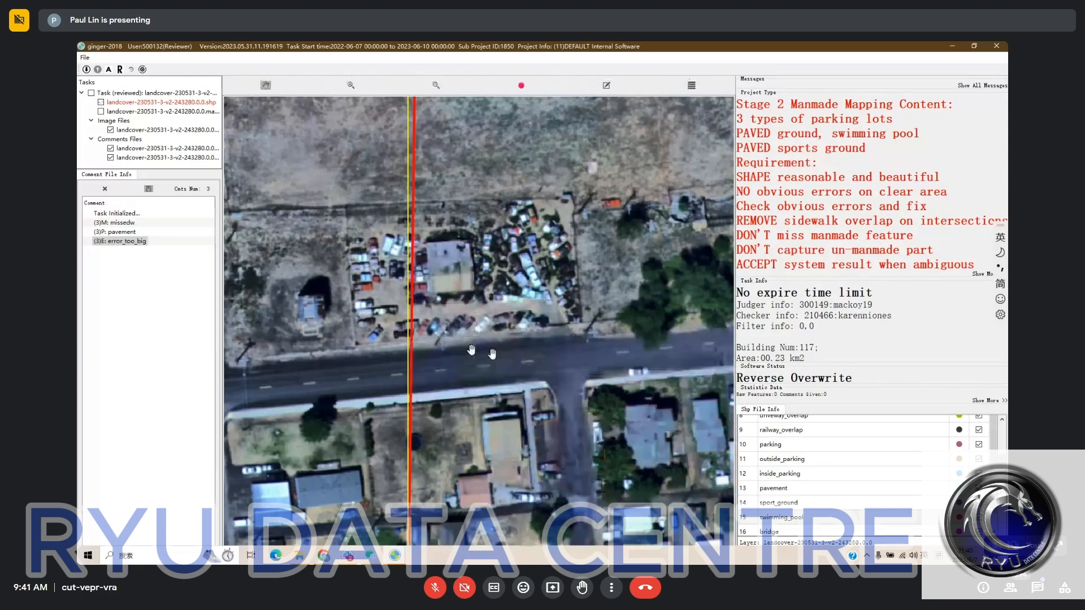
pyautogui.press('space')
pyautogui.click(501, 323)
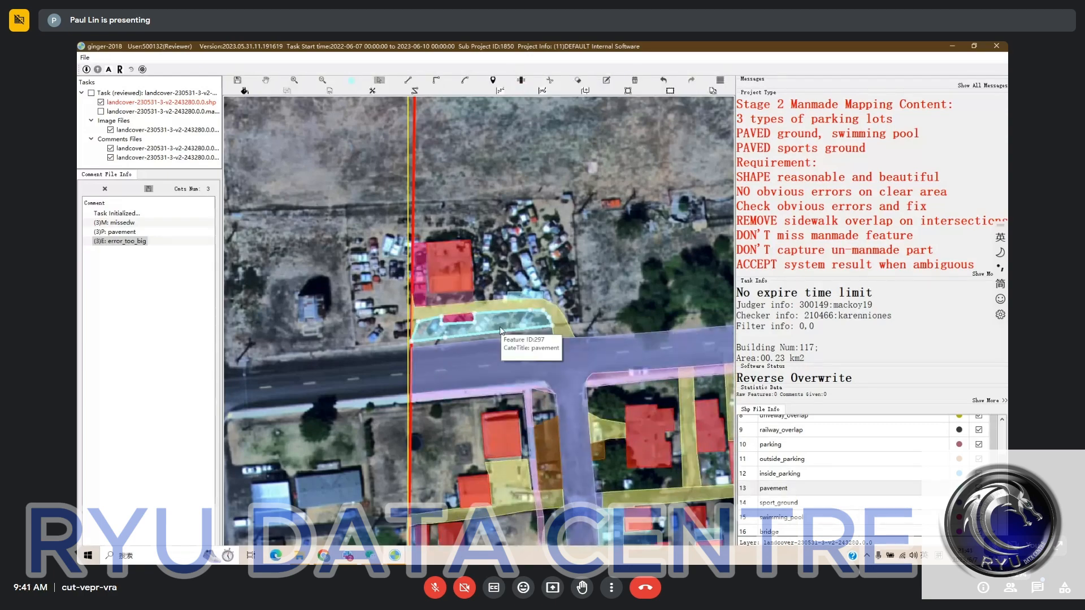
pyautogui.press('space')
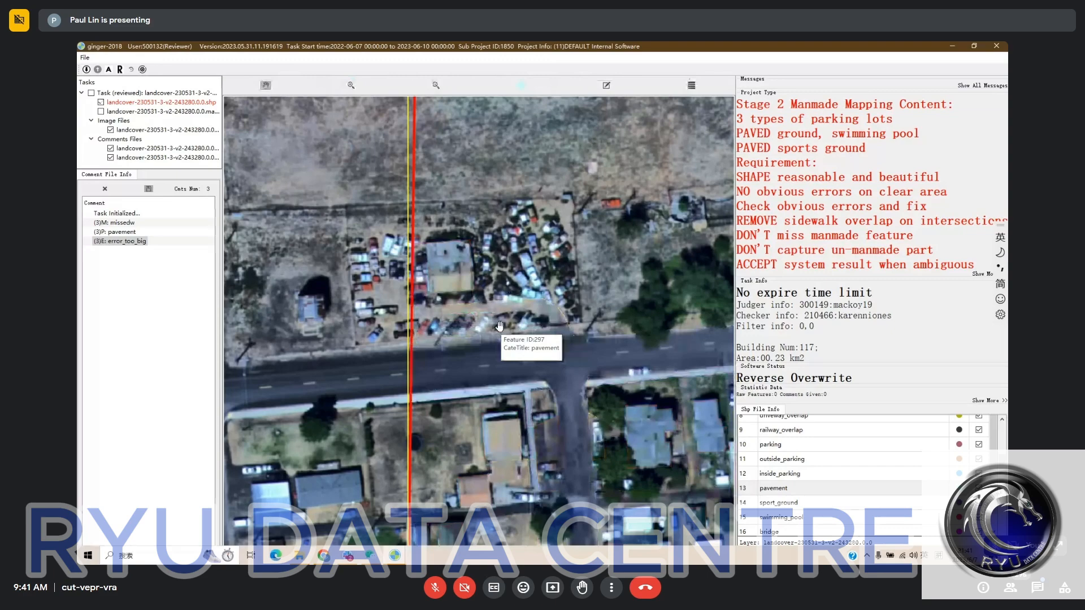
pyautogui.press('space')
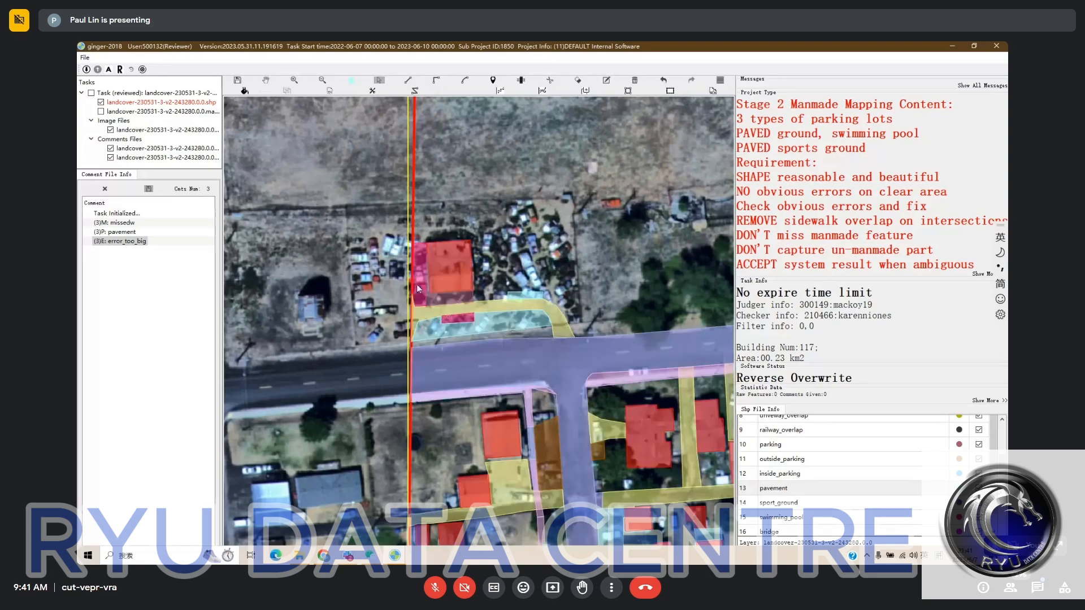
# - Delete the swimming pool strip beside the car yard's building and adjust the driveway's corner at the task boundary
pyautogui.press('Delete')
pyautogui.press('space')
pyautogui.scroll(2, 417, 320)
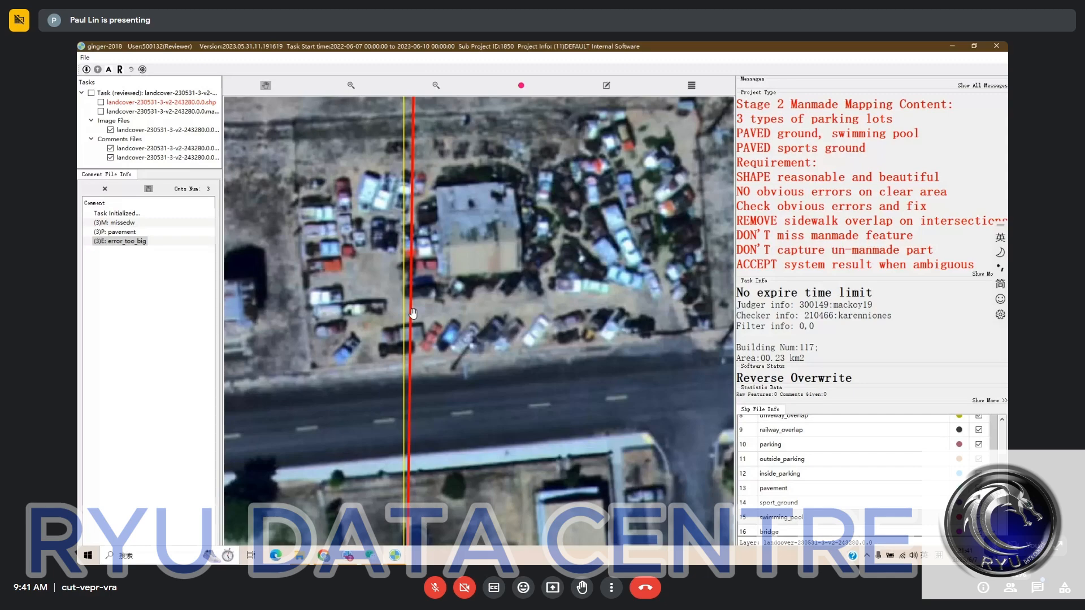
pyautogui.scroll(2, 415, 310)
pyautogui.moveTo(416, 299); pyautogui.dragTo(409, 298)
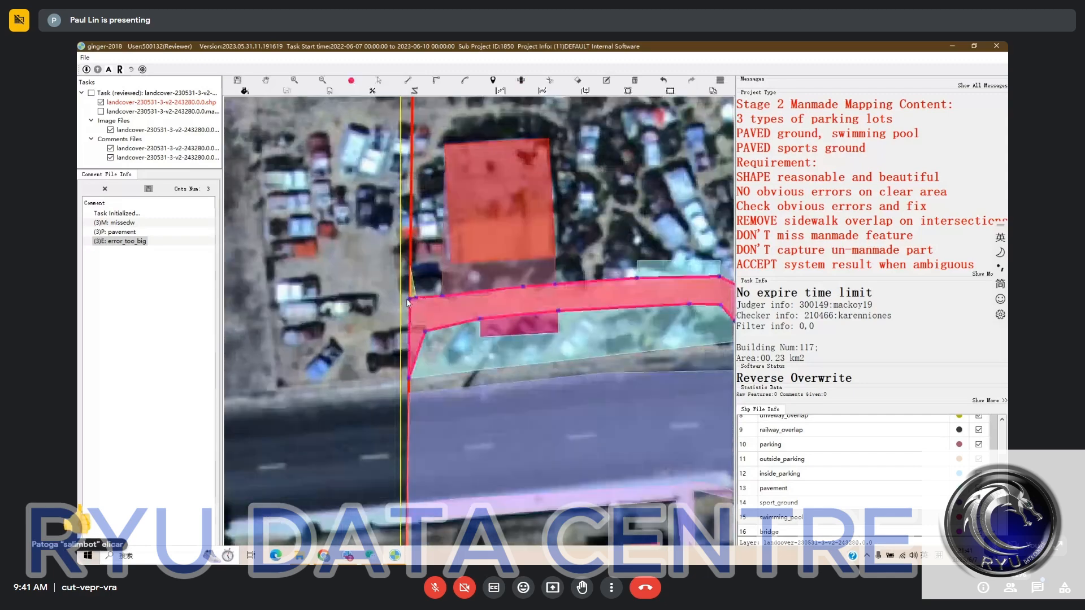
pyautogui.press('Escape')
# - Delete the small swimming pool polygon between the car yard's driveway and the pavement in front of it
pyautogui.click(528, 326)
pyautogui.press('Delete')
pyautogui.press('space')
pyautogui.moveTo(587, 335); pyautogui.dragTo(490, 322)
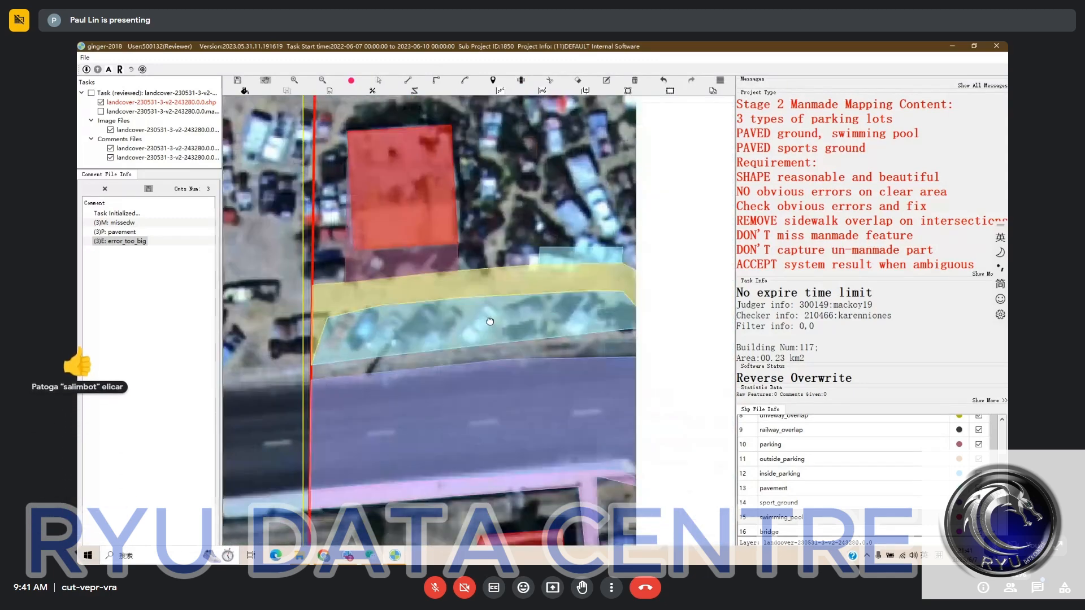
pyautogui.scroll(-2, 489, 321)
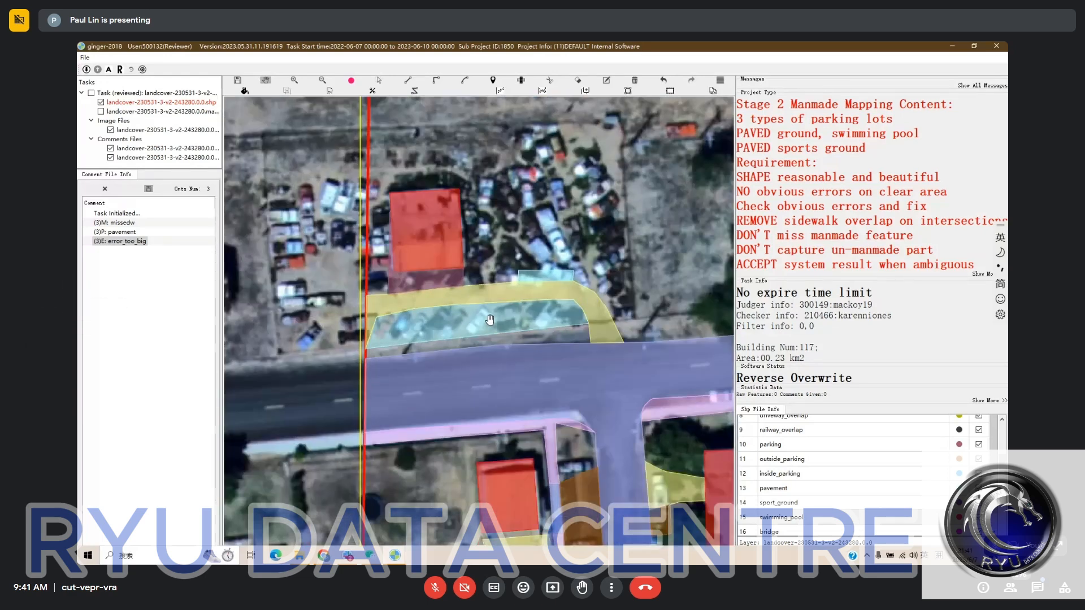
# - Fill the gap between the road and the pavement in front of the car yard as pavement
pyautogui.press('space')
pyautogui.click(811, 483)
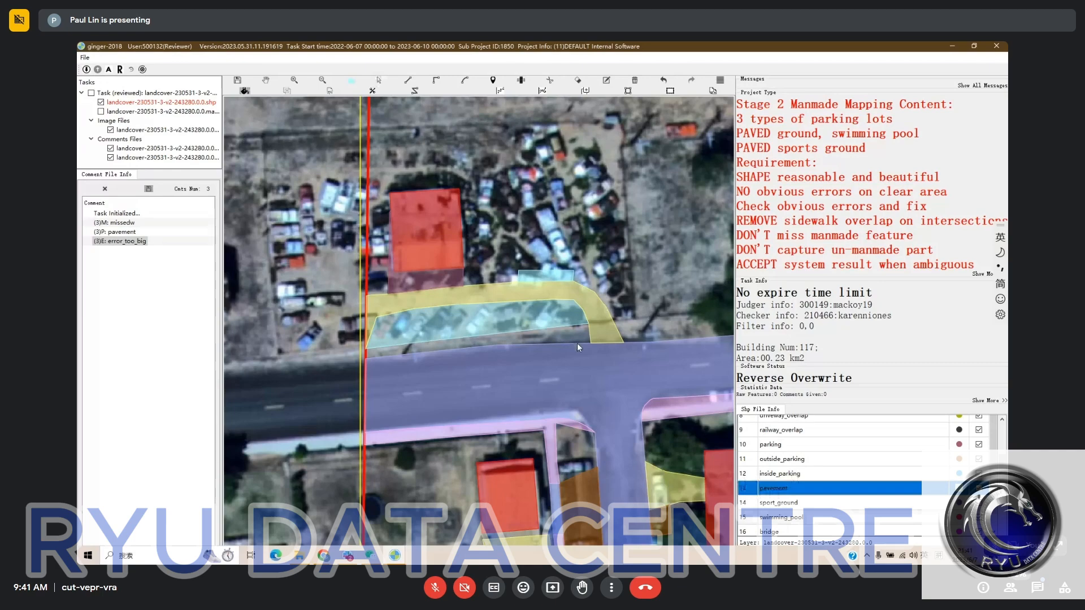
pyautogui.click(577, 344)
pyautogui.scroll(-2, 632, 294)
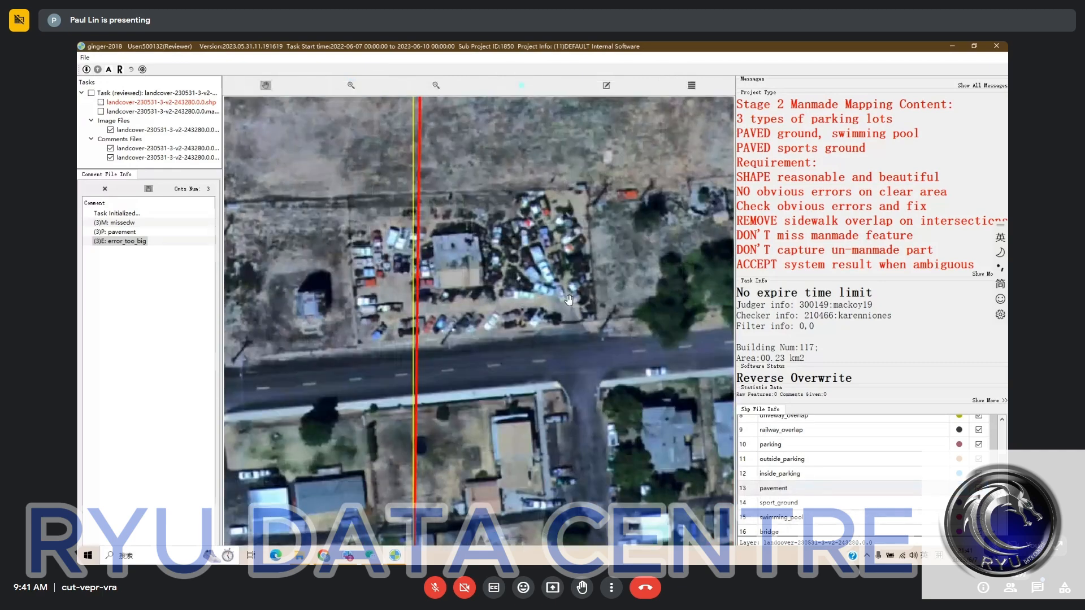
# - Compare the car yard's labels with the bare imagery, then delete the pavement areas between its driveway and the road
pyautogui.moveTo(511, 253); pyautogui.dragTo(524, 256)
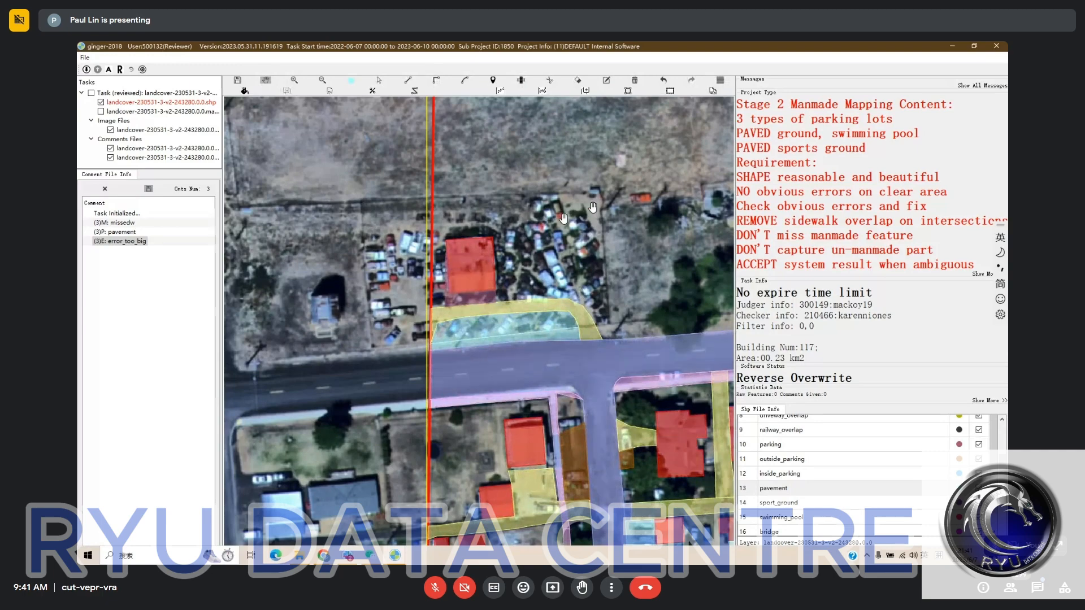
pyautogui.press('space')
pyautogui.press('space')
pyautogui.press('space')
pyautogui.press('space')
pyautogui.press('space')
pyautogui.press('space')
pyautogui.click(559, 328)
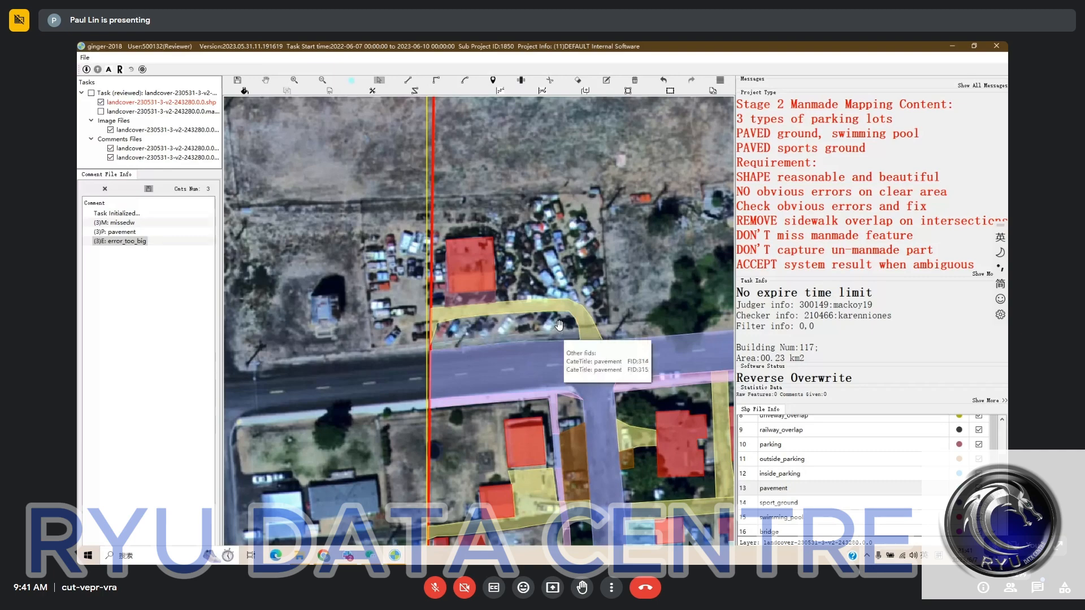
# - Examine the car yard's remaining labels and the surrounding streets against the bare satellite imagery
pyautogui.moveTo(558, 326); pyautogui.dragTo(530, 339)
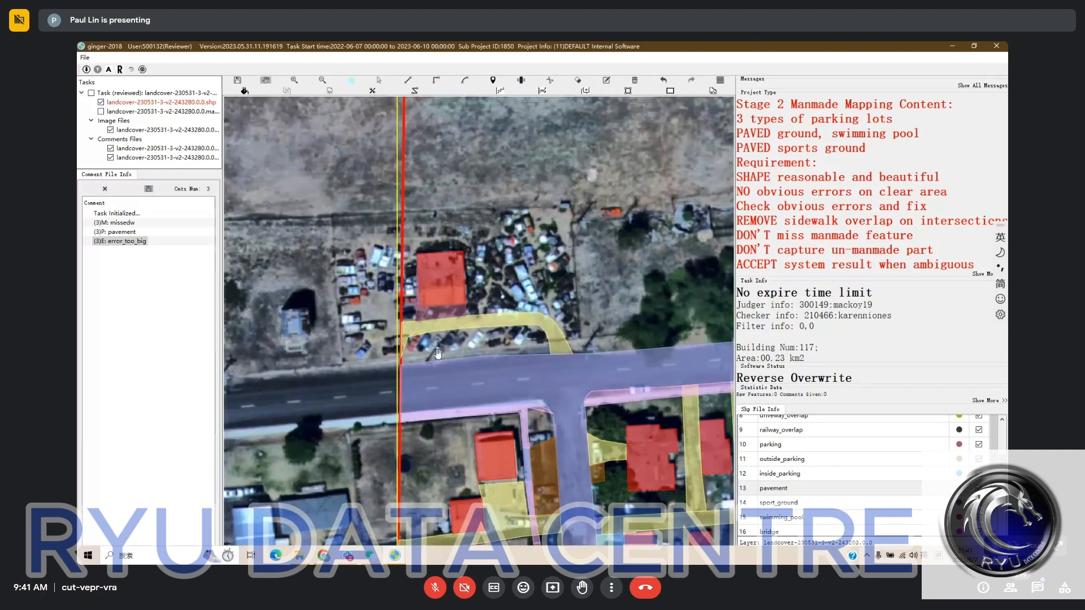
pyautogui.press('space')
pyautogui.press('space')
pyautogui.press('space')
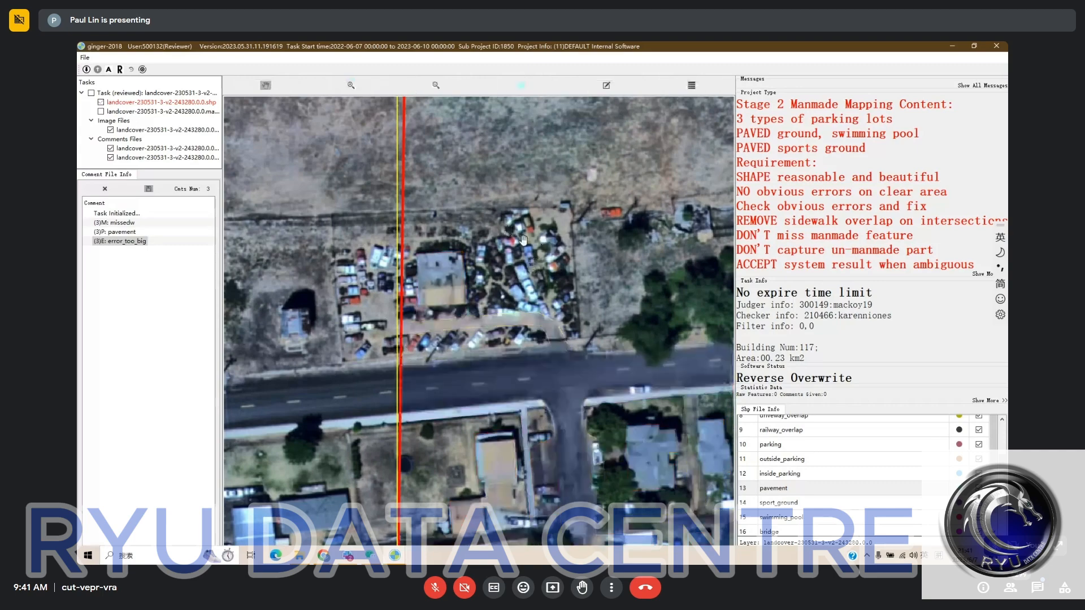
pyautogui.press('space')
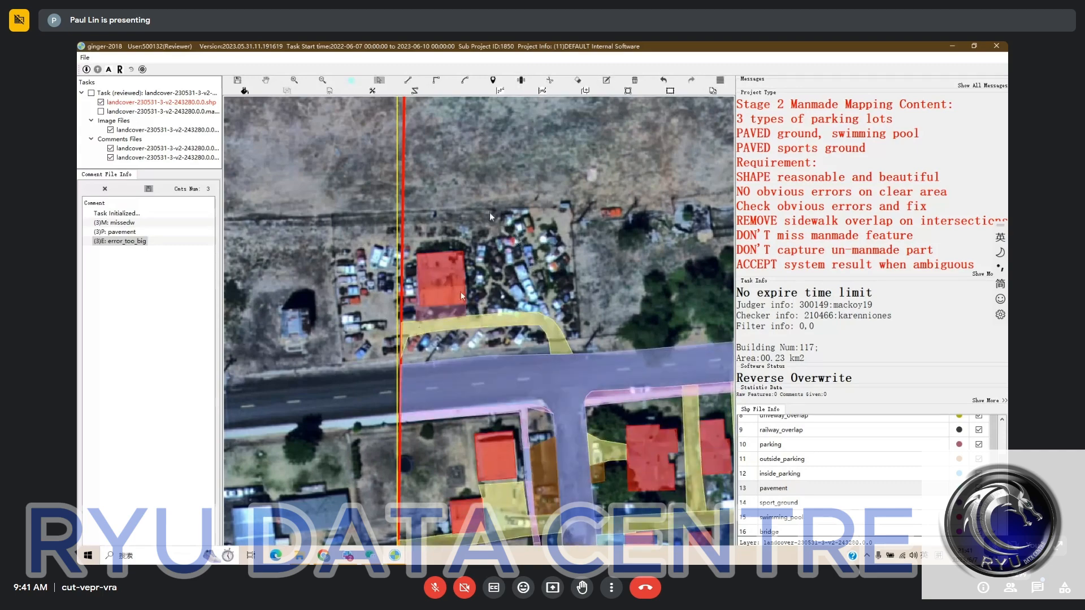
pyautogui.press('h')
pyautogui.scroll(-2, 588, 245)
pyautogui.moveTo(615, 245); pyautogui.dragTo(443, 316)
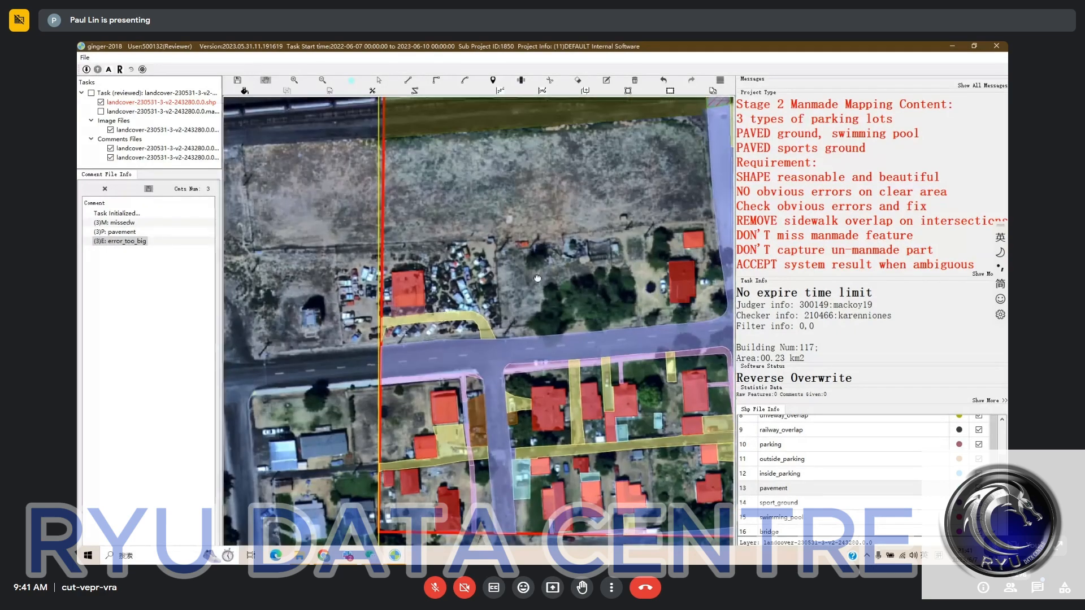
pyautogui.scroll(2, 453, 375)
pyautogui.press('space')
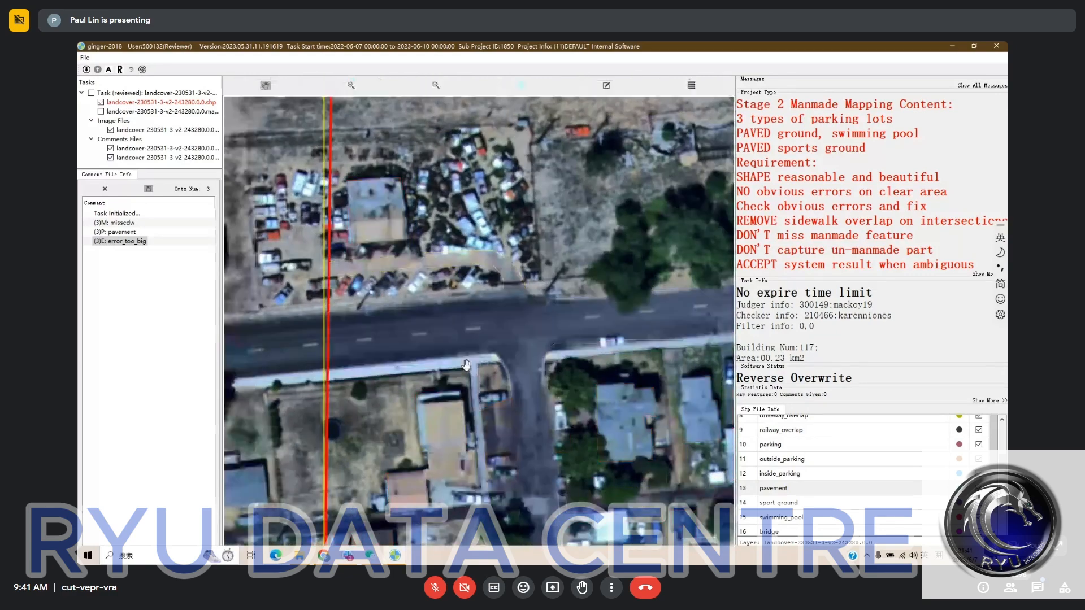
# - Outline the missing curved sidewalk strip at the street corner across the road from the car yard
pyautogui.press('space')
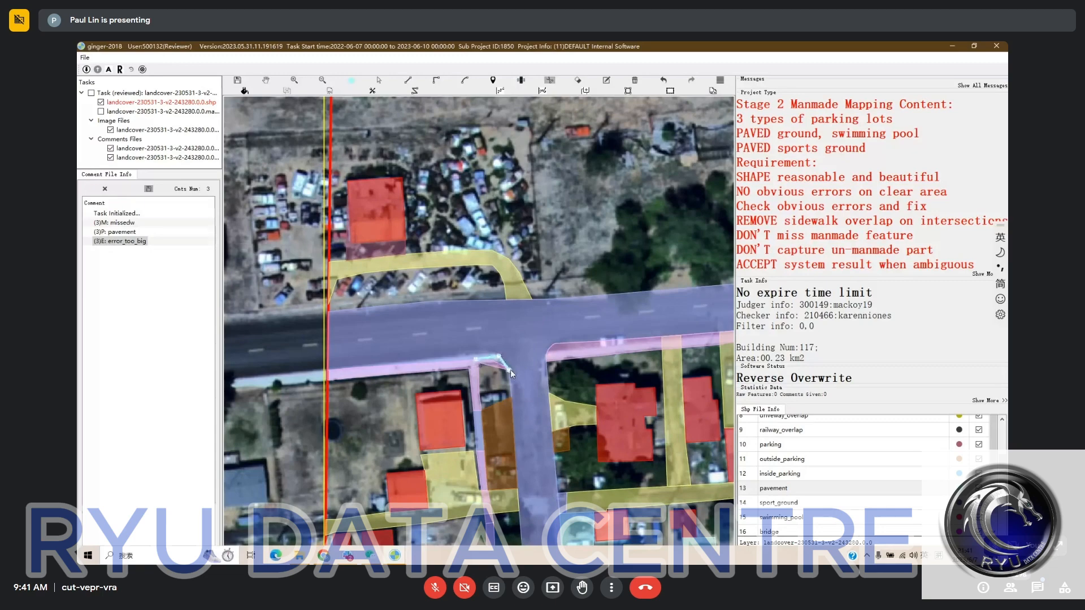
pyautogui.scroll(1, 510, 370)
pyautogui.press('Escape')
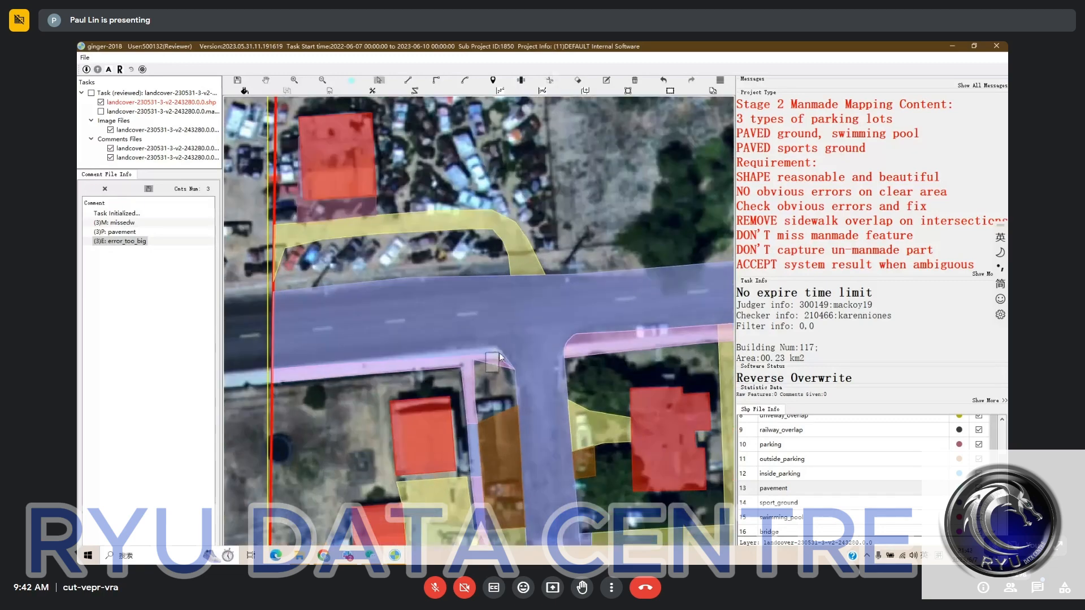
pyautogui.click(497, 358)
pyautogui.click(486, 367)
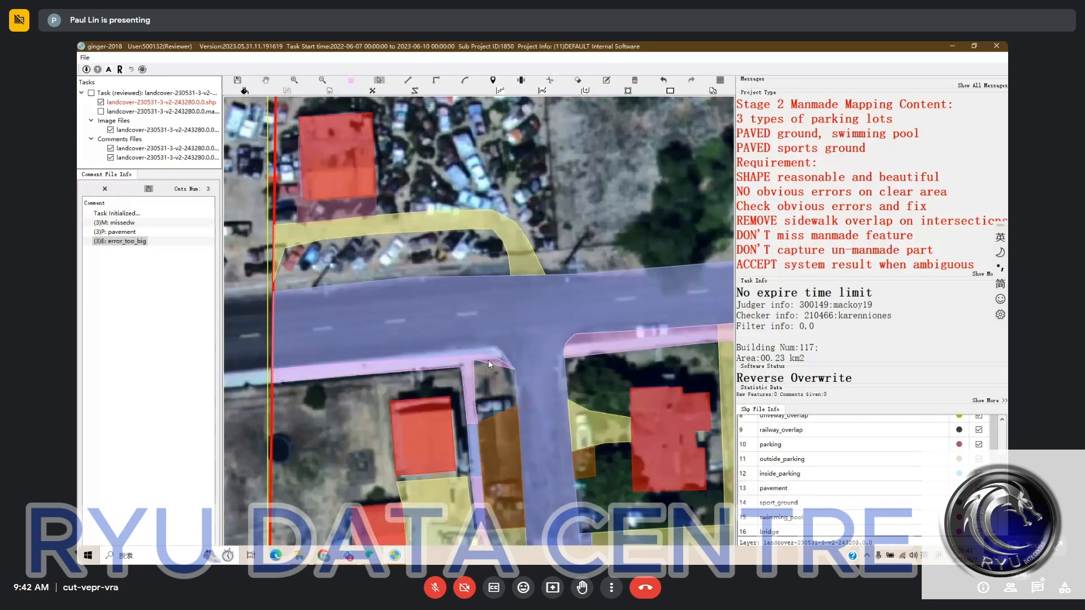
pyautogui.moveTo(487, 372); pyautogui.dragTo(487, 340)
pyautogui.press('Delete')
pyautogui.click(487, 340)
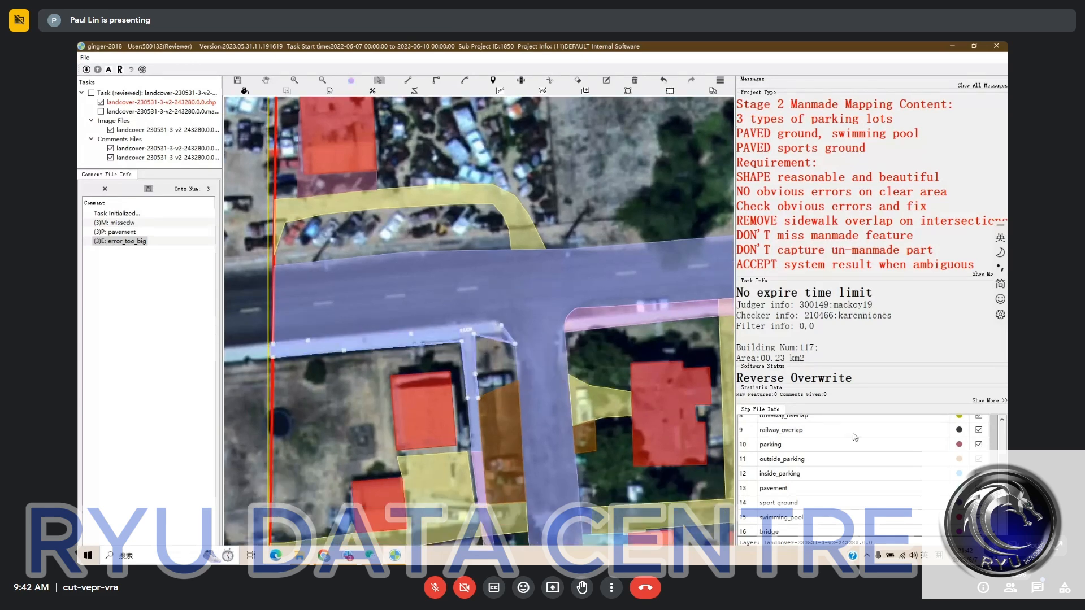
pyautogui.press('Escape')
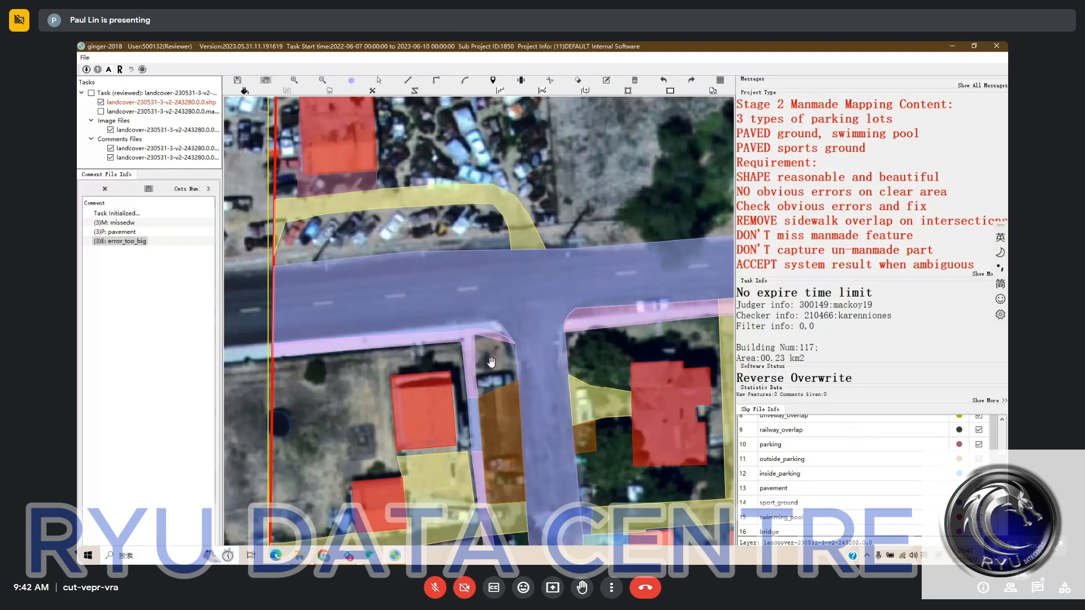
# - Relabel the narrow road-classed strip between the red-roofed house and the orange parking area as sidewalk
pyautogui.moveTo(502, 394); pyautogui.dragTo(502, 310)
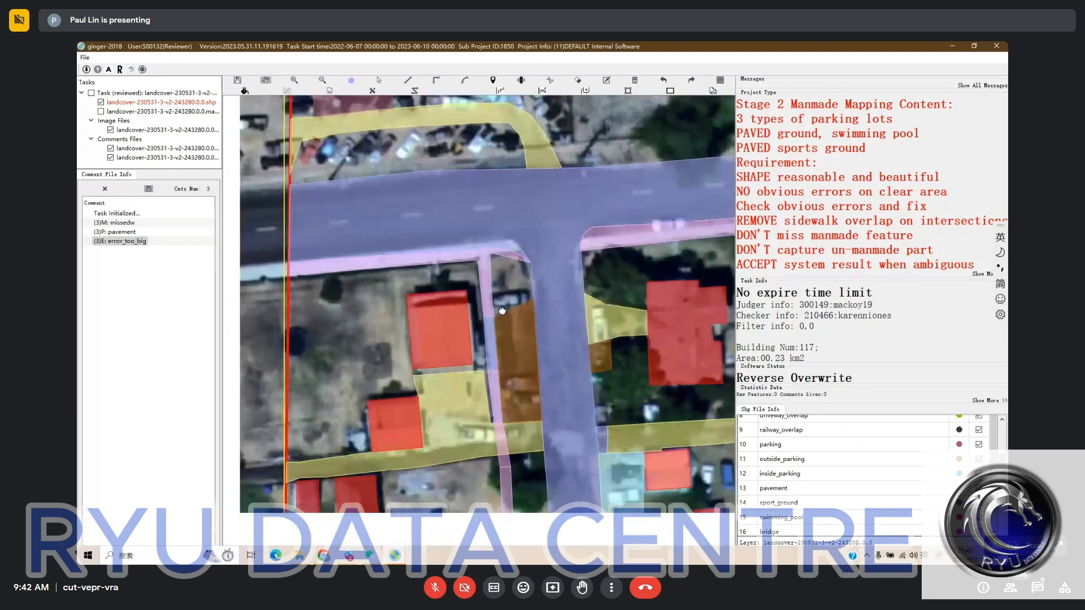
pyautogui.press('Escape')
pyautogui.click(489, 338)
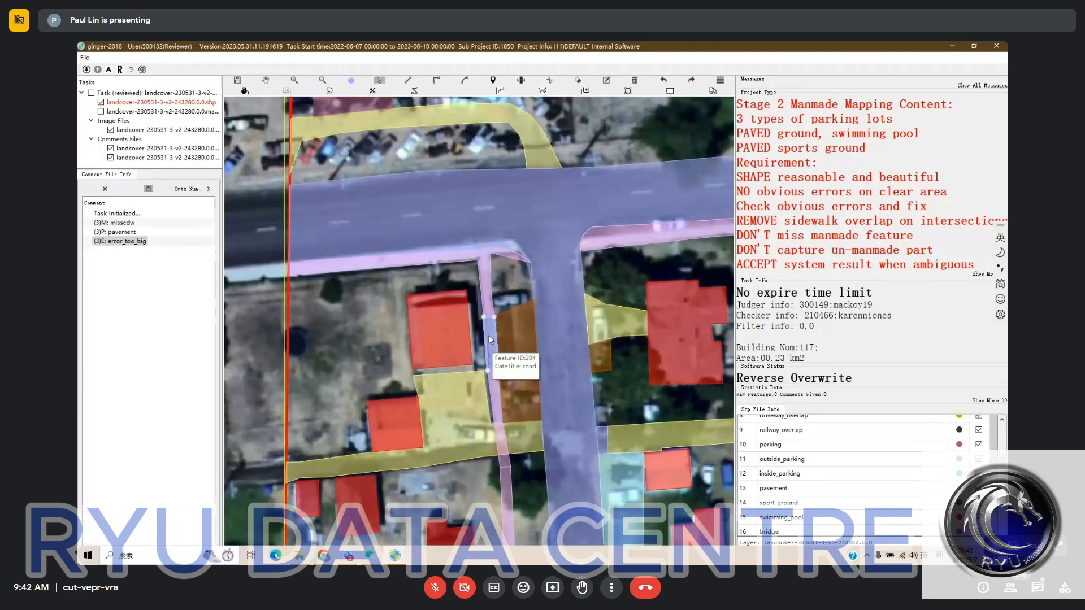
pyautogui.press('space')
pyautogui.press('space')
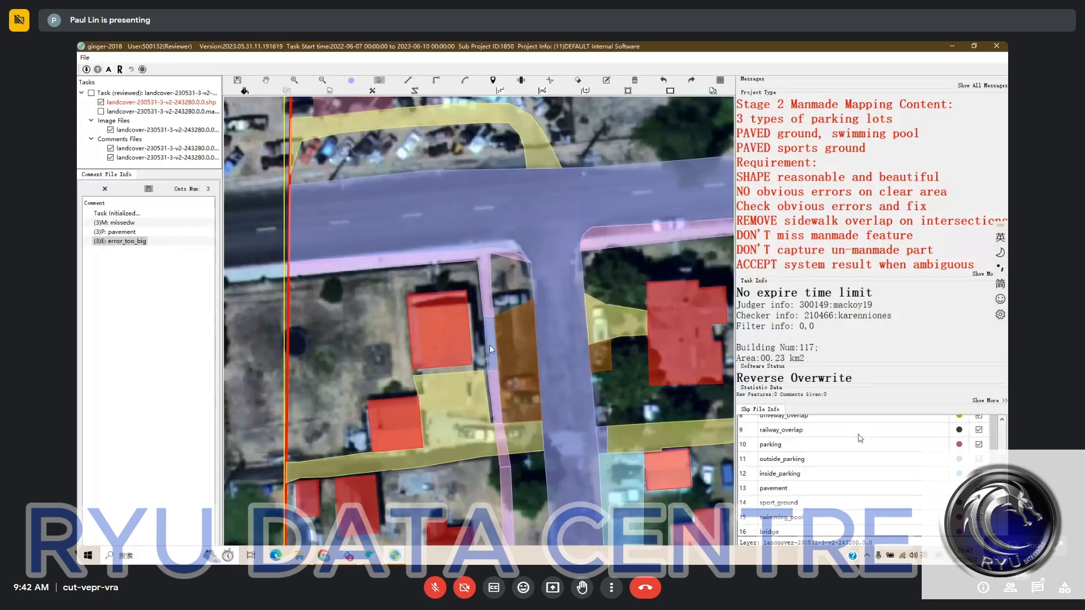
pyautogui.scroll(2, 848, 450)
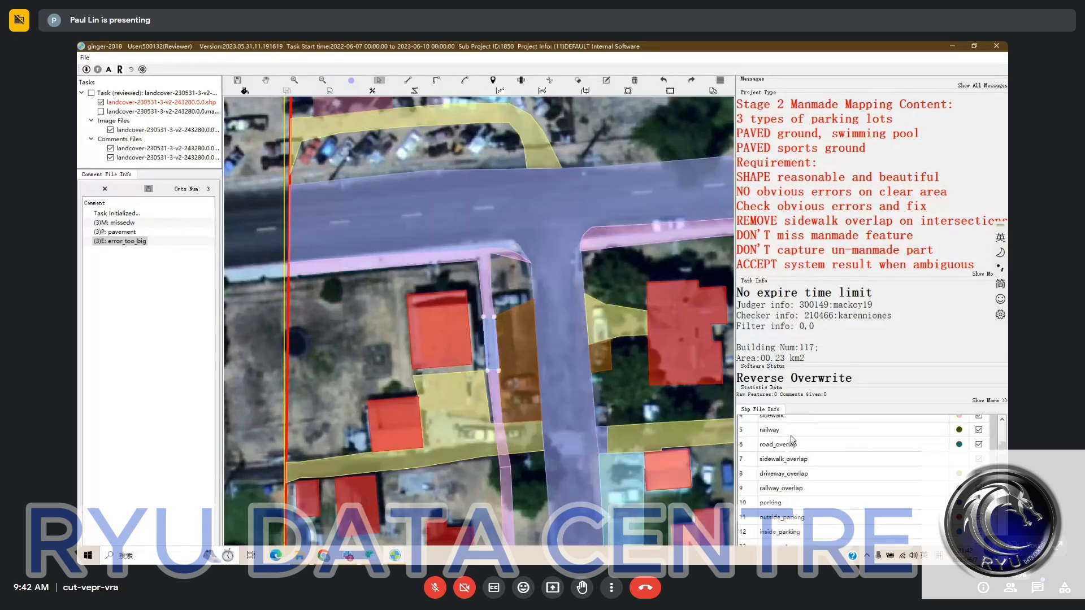
pyautogui.click(759, 417)
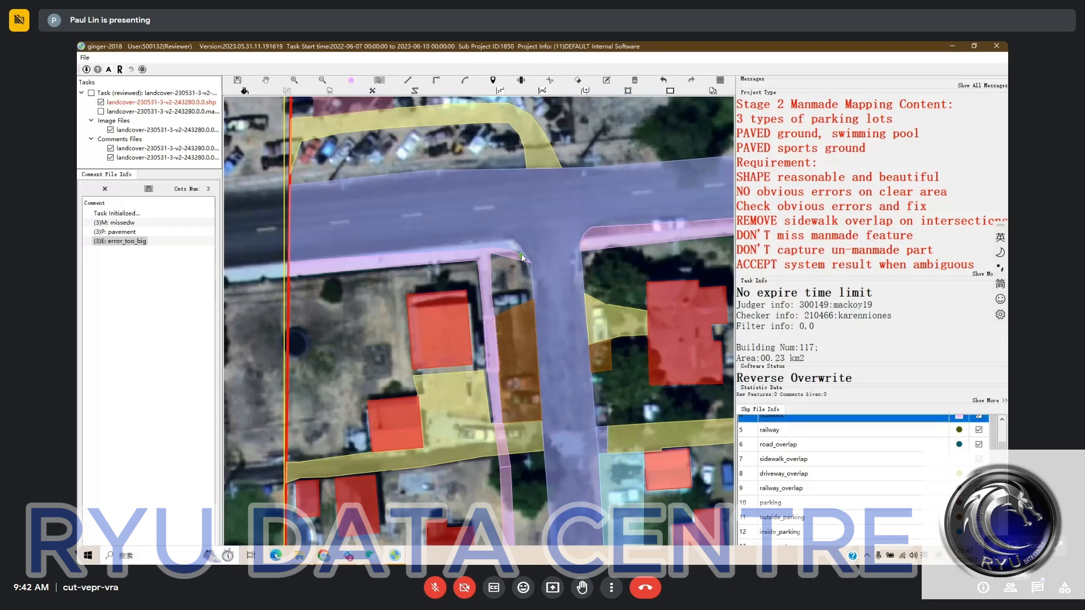
# - Relabel the curved piece at the street corner from road to sidewalk
pyautogui.click(521, 257)
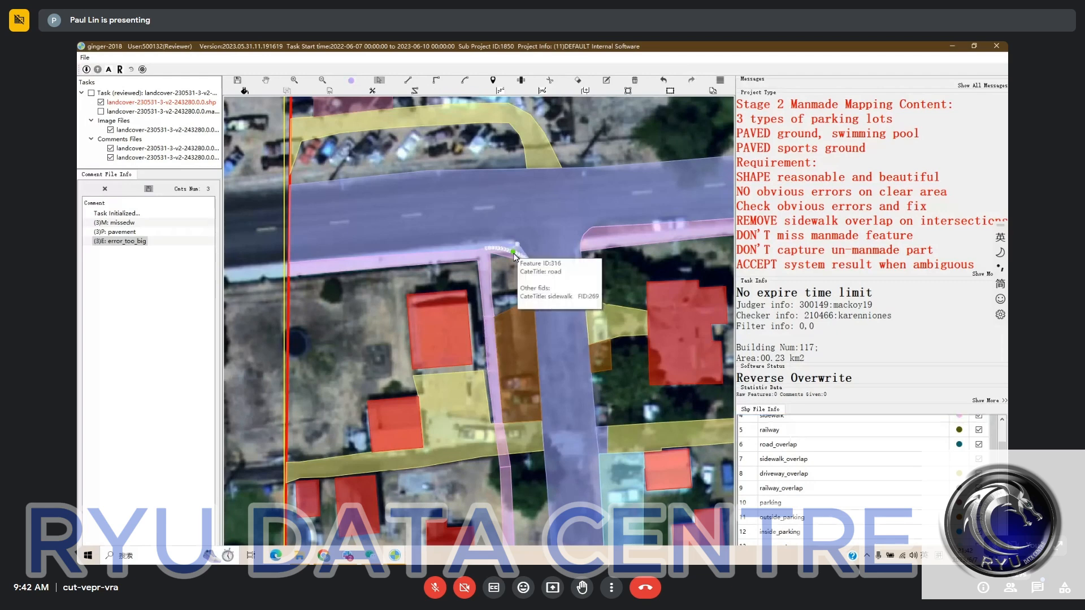
pyautogui.click(774, 430)
pyautogui.click(524, 246)
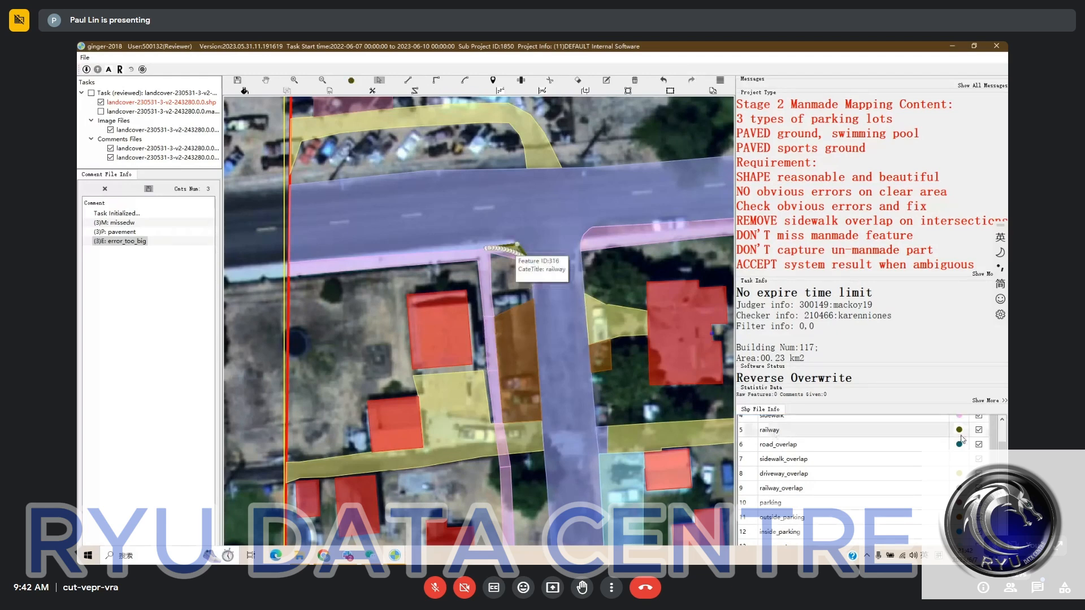
pyautogui.click(774, 419)
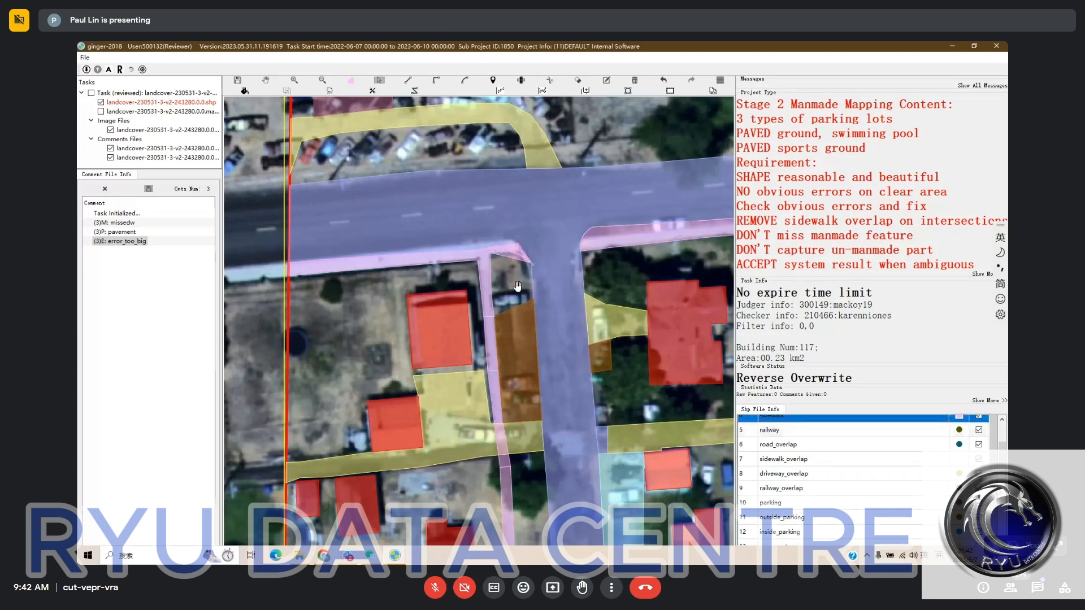
pyautogui.click(514, 251)
# - Fill the small remaining gap at the street corner where the two sidewalks meet
pyautogui.press('space')
pyautogui.moveTo(547, 301); pyautogui.dragTo(503, 305)
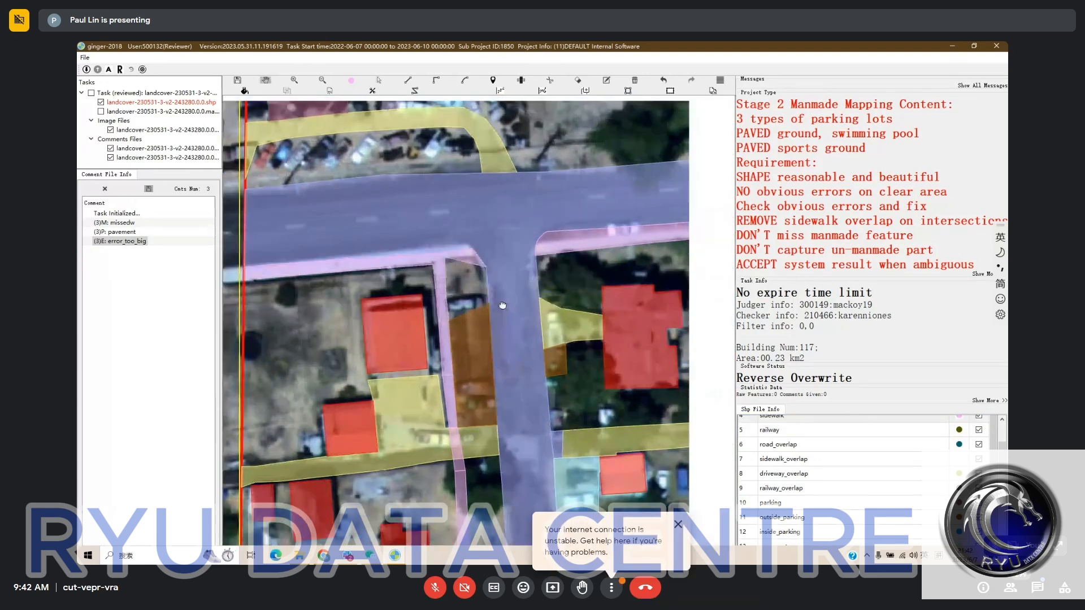
pyautogui.press('space')
pyautogui.press('space')
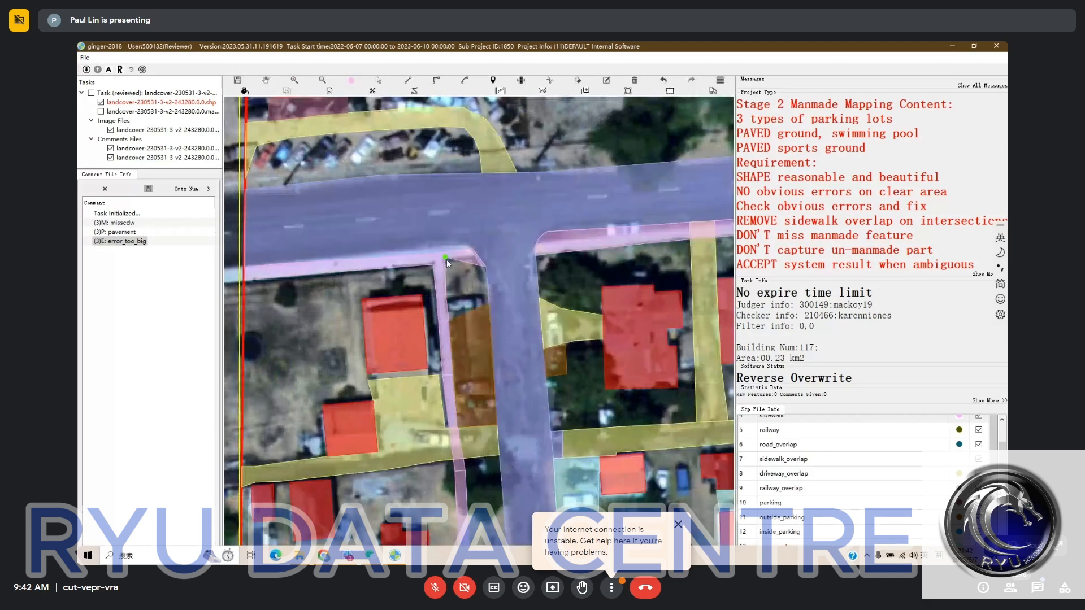
pyautogui.click(447, 259)
pyautogui.press('space')
pyautogui.moveTo(487, 285); pyautogui.dragTo(471, 257)
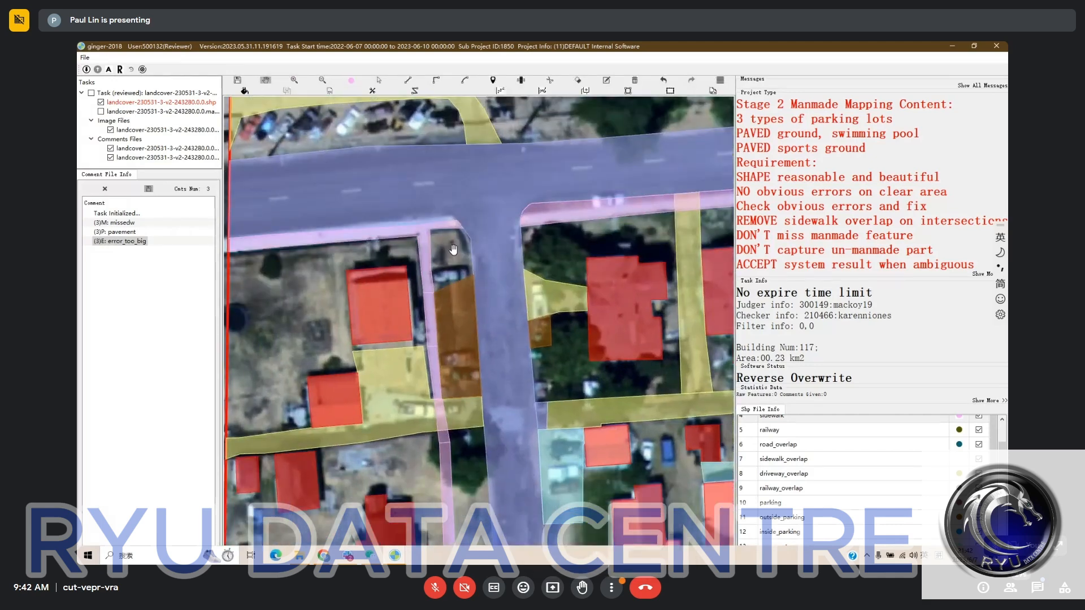
# - Review the labels of the neighbouring blocks and the streets across the whole task area
pyautogui.scroll(-1, 407, 293)
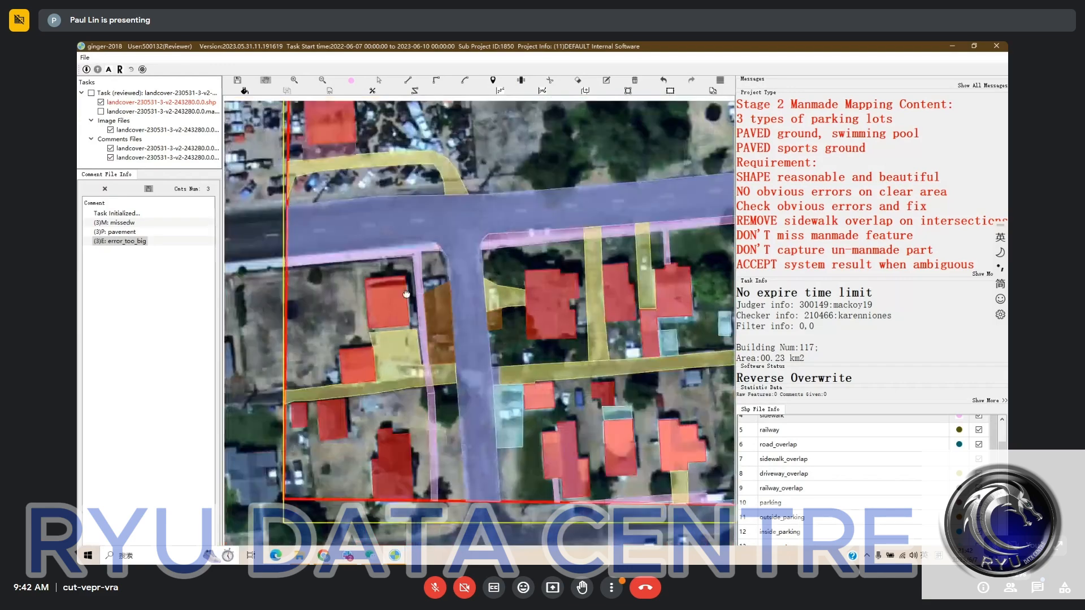
pyautogui.moveTo(406, 294); pyautogui.dragTo(416, 300)
pyautogui.moveTo(562, 334); pyautogui.dragTo(452, 346)
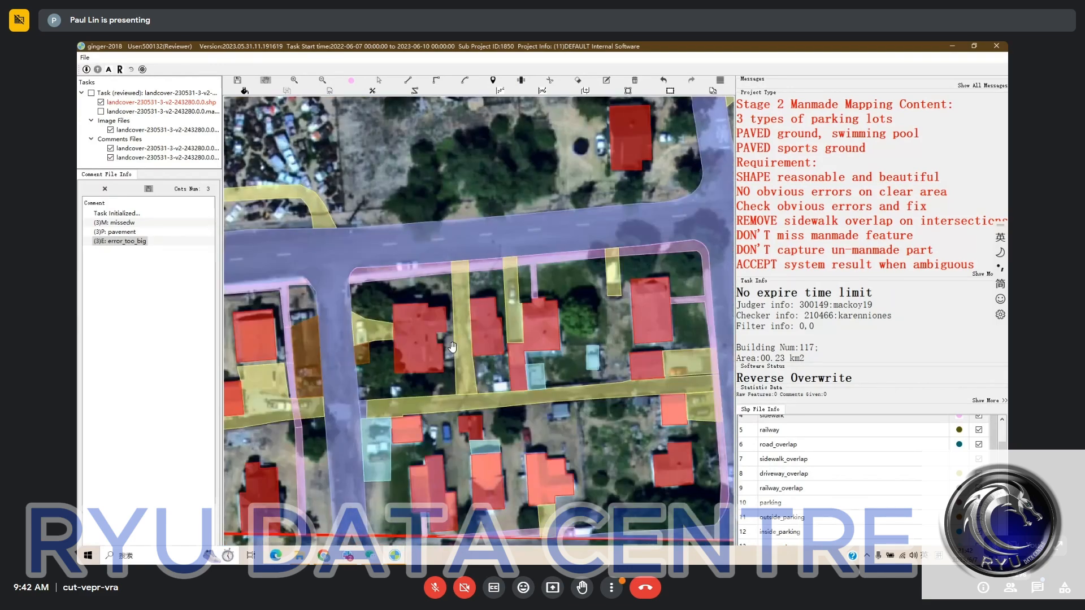
pyautogui.scroll(-1, 452, 347)
pyautogui.scroll(-1, 518, 349)
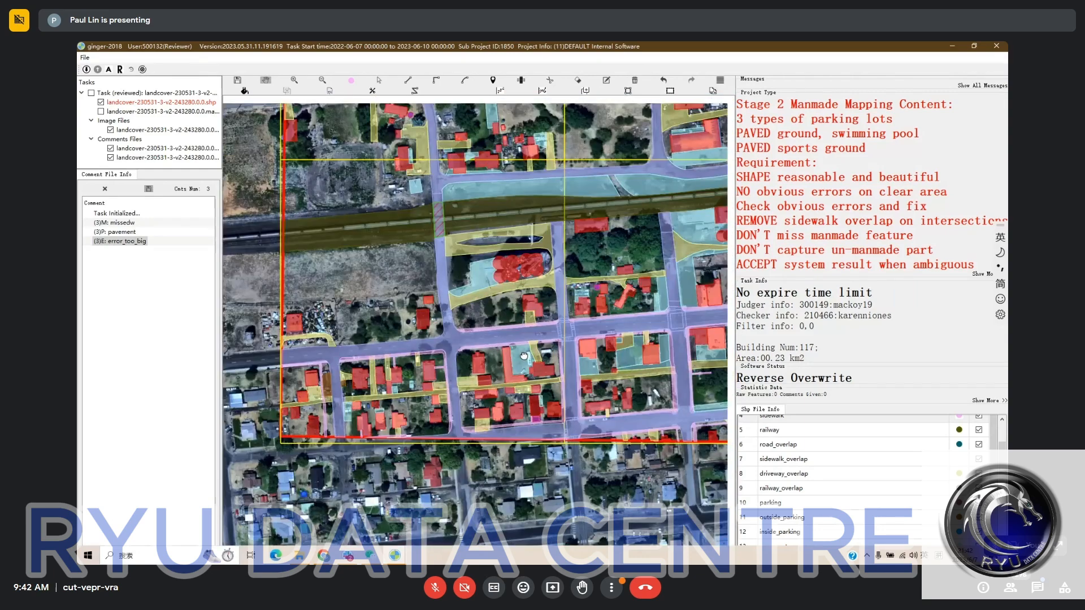
pyautogui.moveTo(524, 356); pyautogui.dragTo(489, 394)
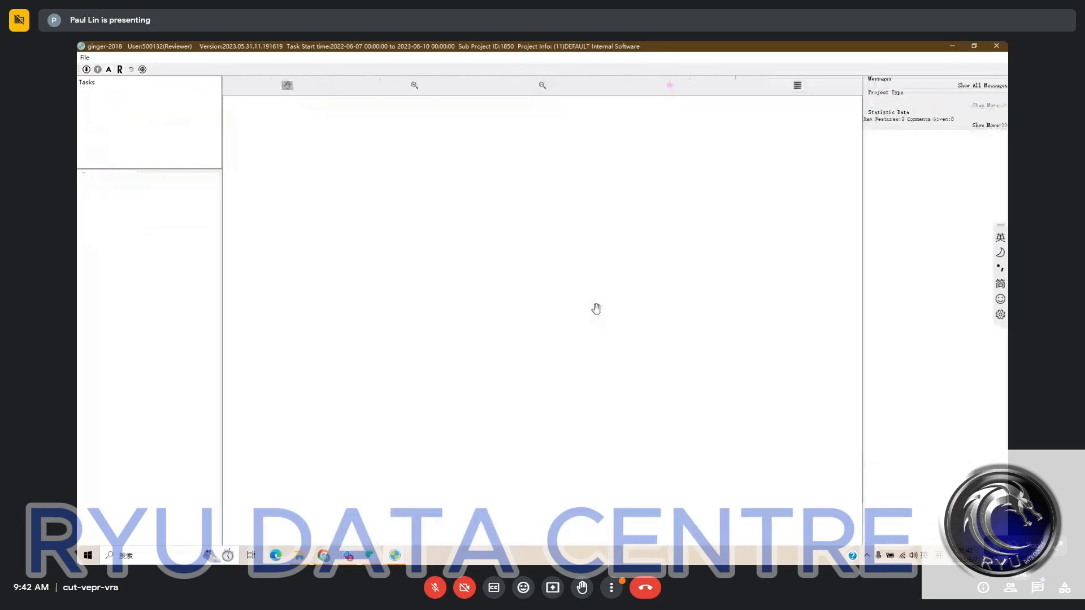
# - Switch to the landcover-230531-3-v2-267588 task and survey its roads and boundary with and without labels
pyautogui.moveTo(395, 555)
pyautogui.click(362, 526)
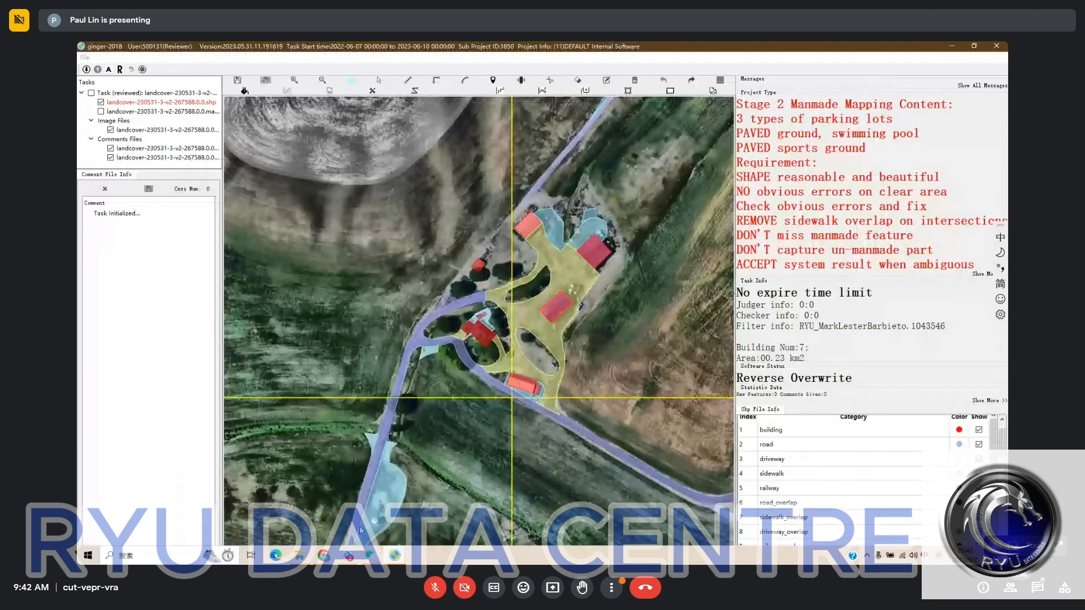
pyautogui.moveTo(496, 269); pyautogui.dragTo(412, 265)
pyautogui.moveTo(369, 350); pyautogui.dragTo(449, 273)
pyautogui.scroll(-2, 448, 273)
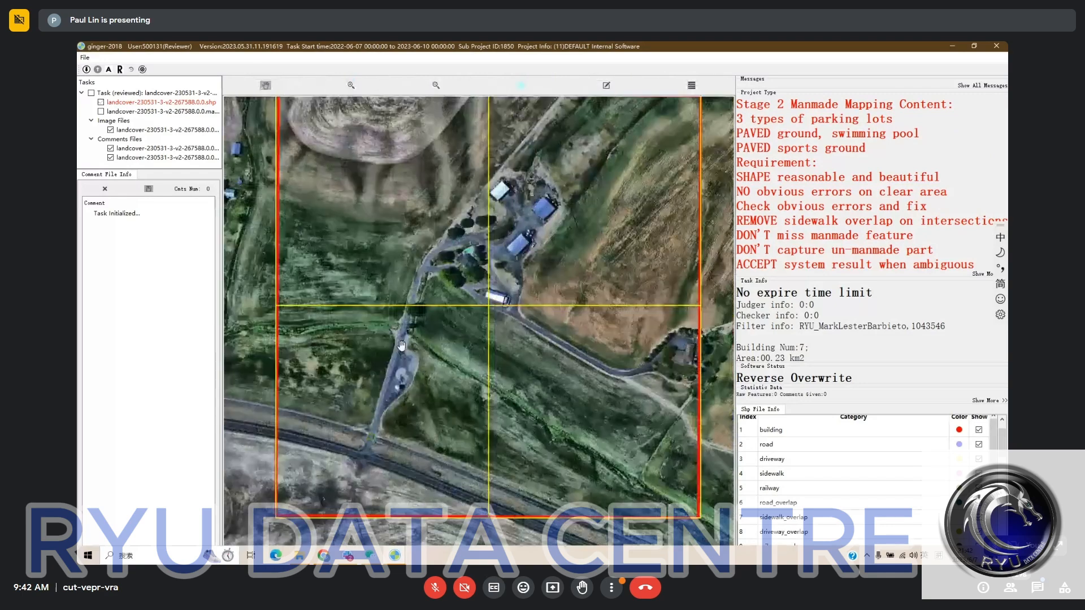
pyautogui.moveTo(401, 346); pyautogui.dragTo(436, 299)
pyautogui.moveTo(471, 409); pyautogui.dragTo(380, 469)
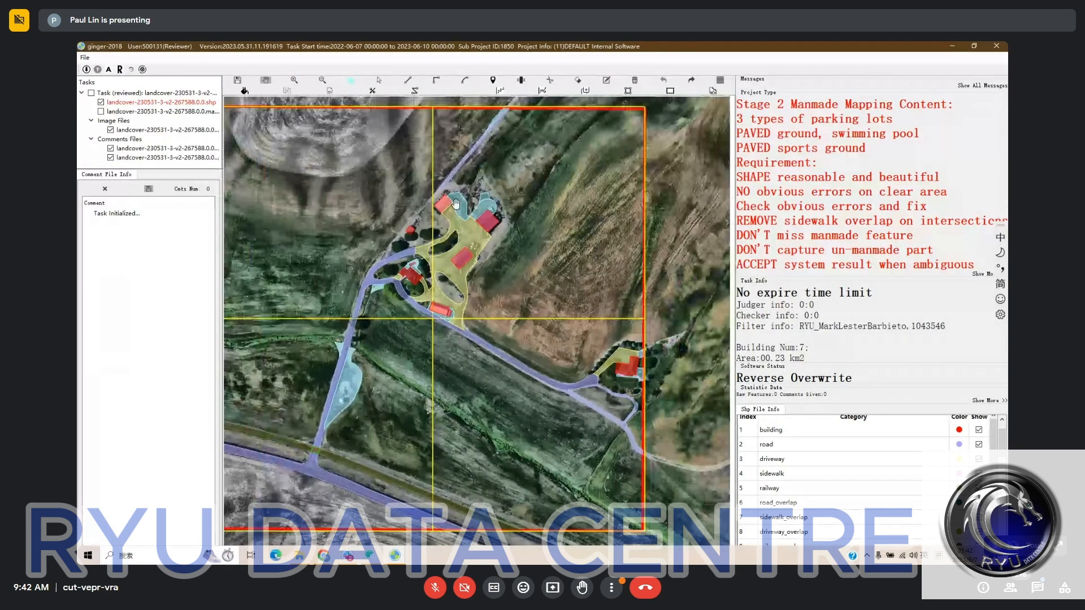
# - Compare the labels around the farmhouse and its loop road with the bare satellite imagery
pyautogui.scroll(2, 456, 203)
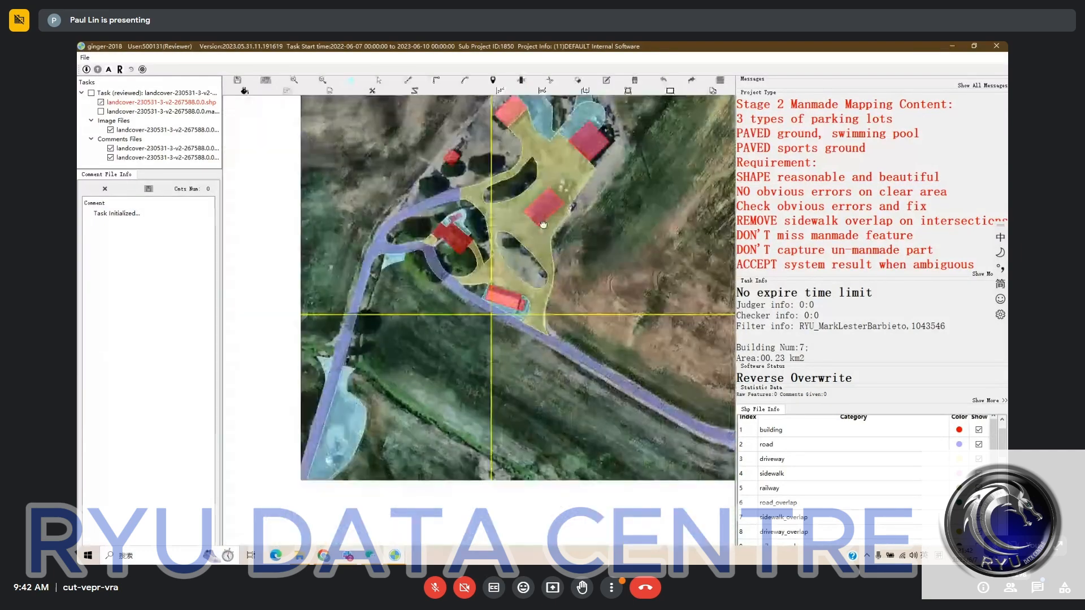
pyautogui.press('space')
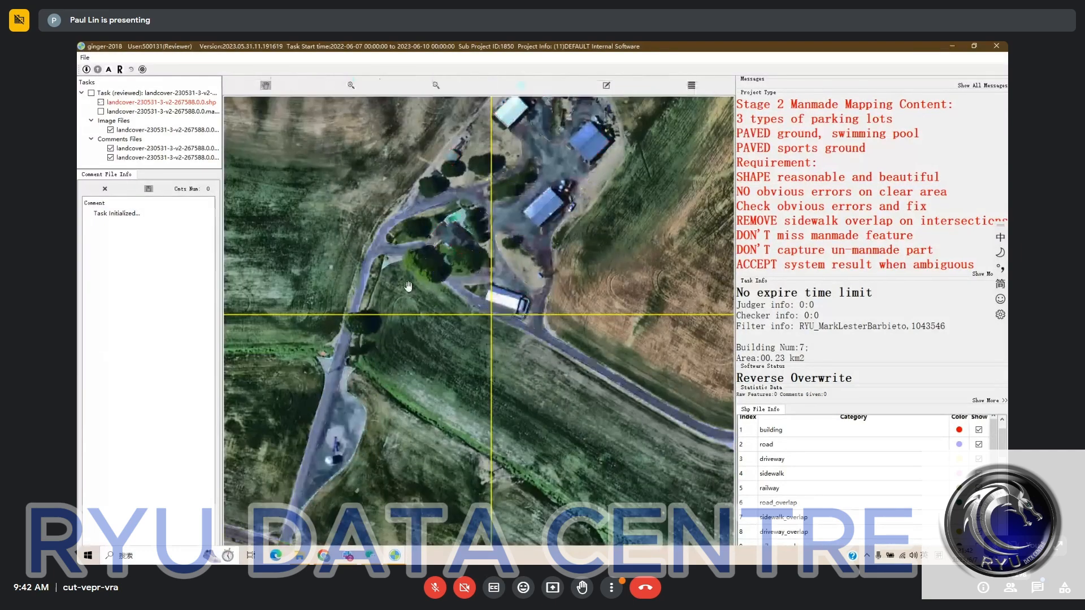
pyautogui.press('space')
pyautogui.scroll(1, 465, 237)
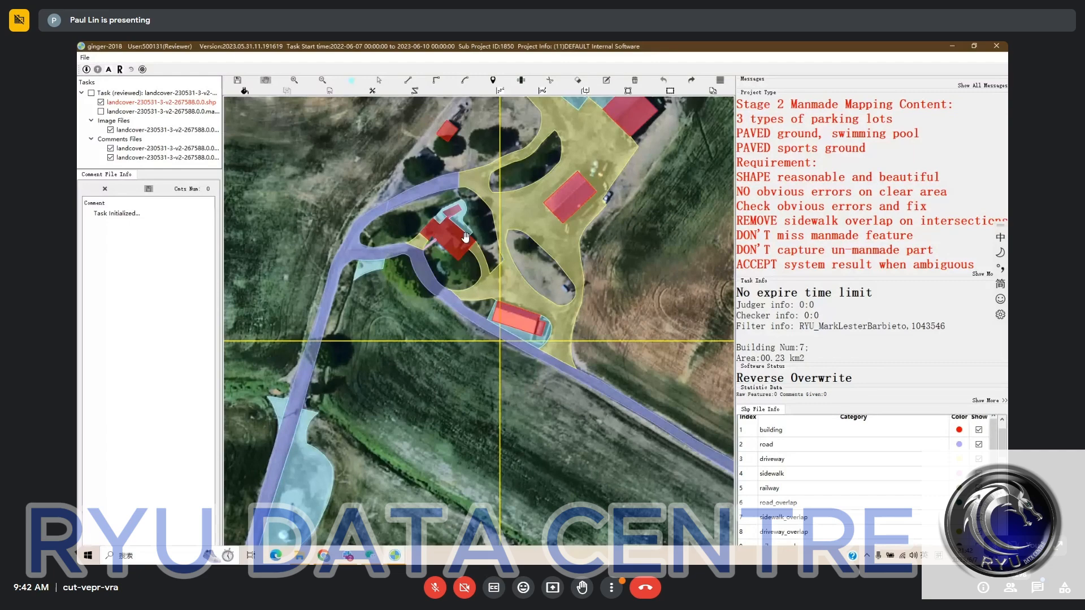
pyautogui.press('space')
# - Compare the pavement beside the two northern sheds with the bare imagery and check the road leading north
pyautogui.press('space')
pyautogui.scroll(-1, 436, 257)
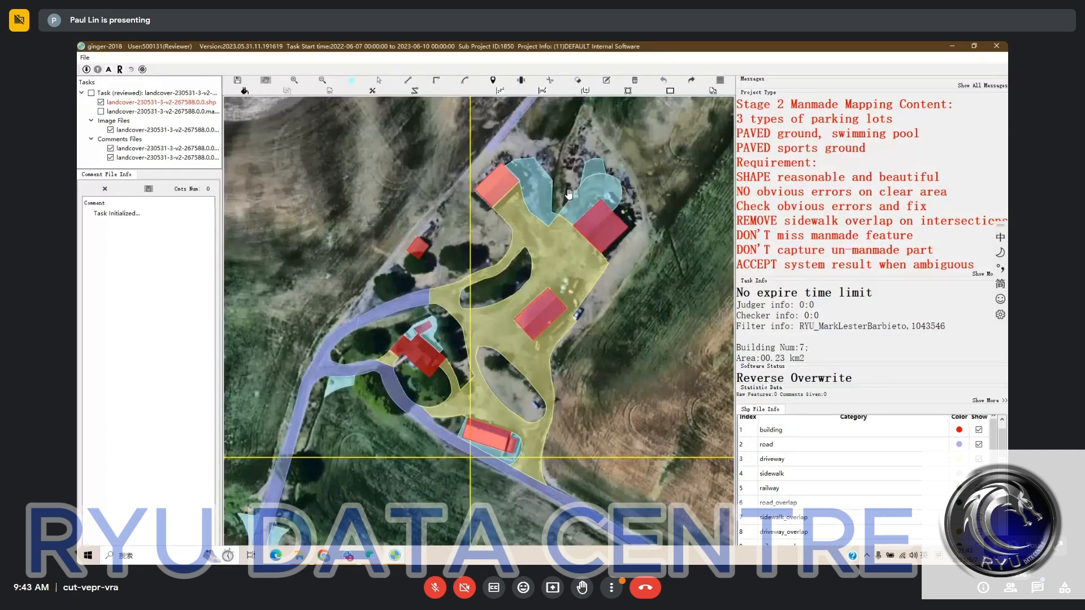
pyautogui.press('space')
pyautogui.moveTo(569, 195); pyautogui.dragTo(529, 206)
pyautogui.press('space')
pyautogui.press('space')
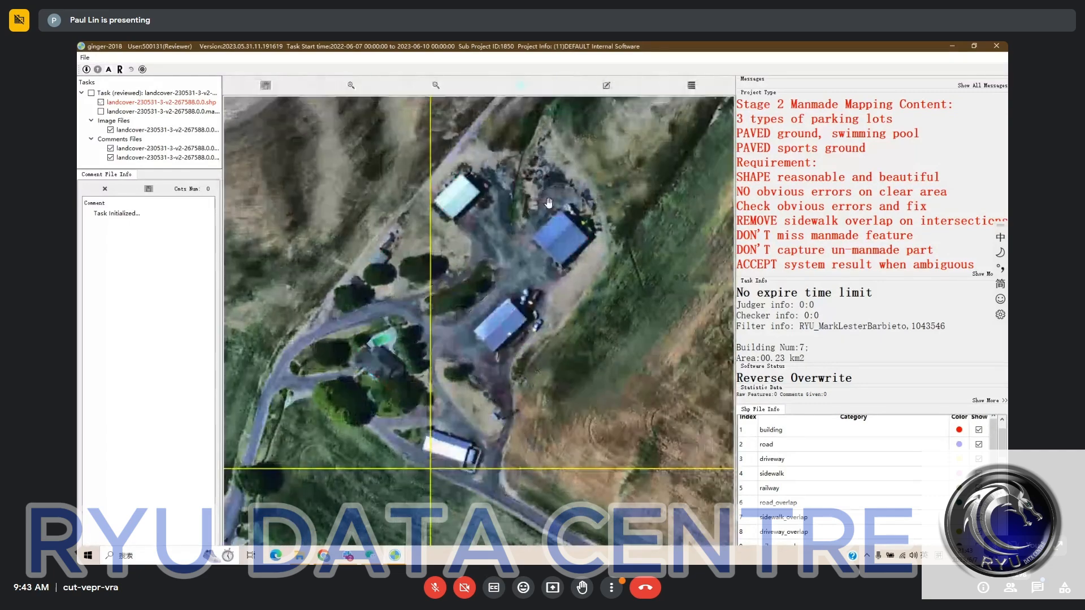
pyautogui.press('space')
pyautogui.scroll(-1, 537, 214)
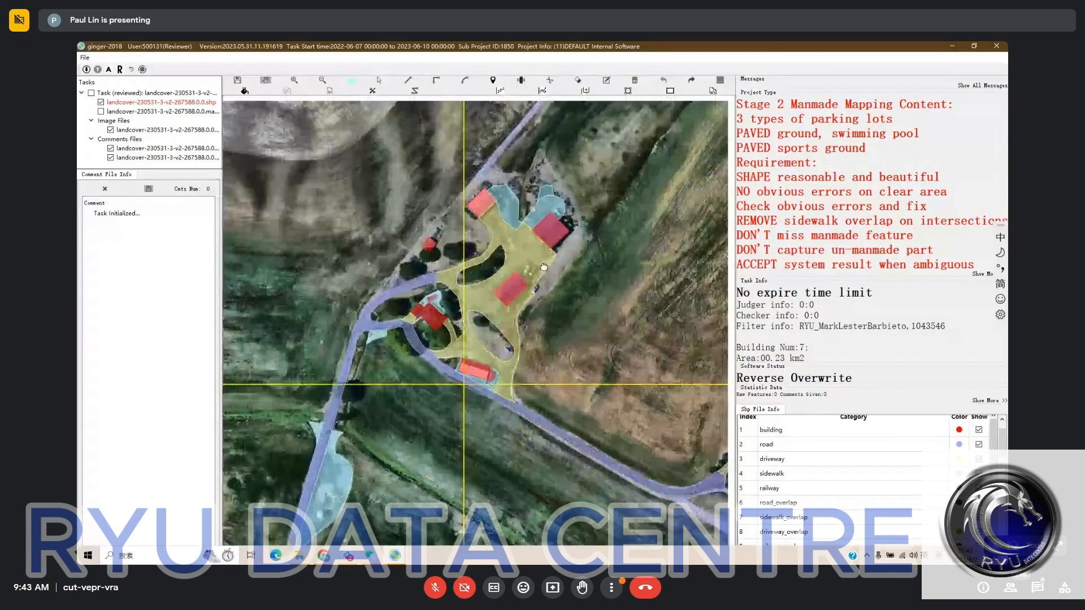
pyautogui.moveTo(543, 267); pyautogui.dragTo(526, 287)
pyautogui.scroll(1, 424, 258)
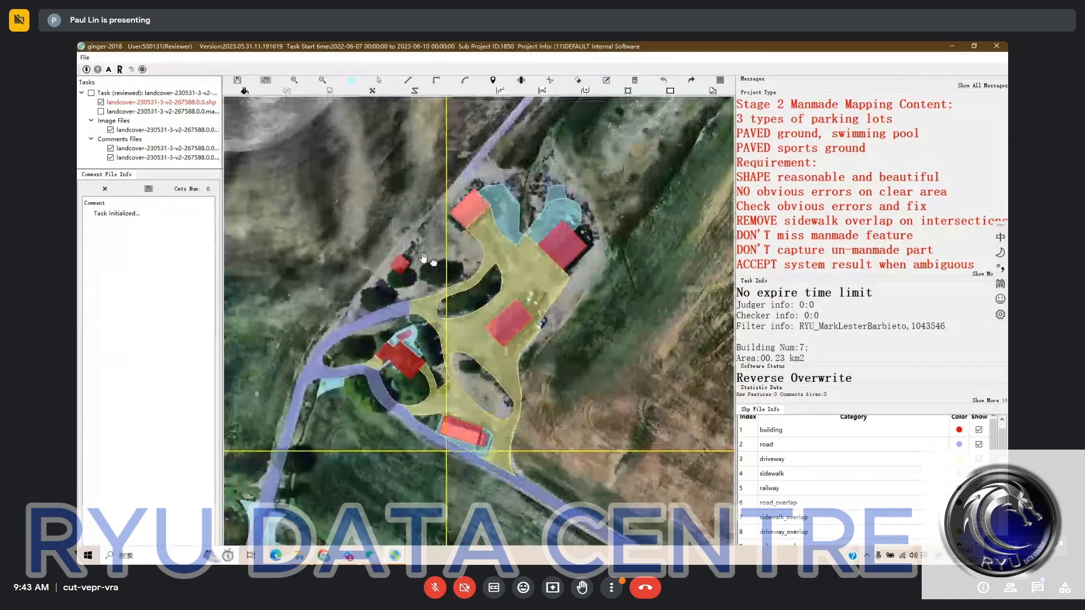
pyautogui.moveTo(425, 258); pyautogui.dragTo(495, 267)
pyautogui.scroll(-2, 540, 182)
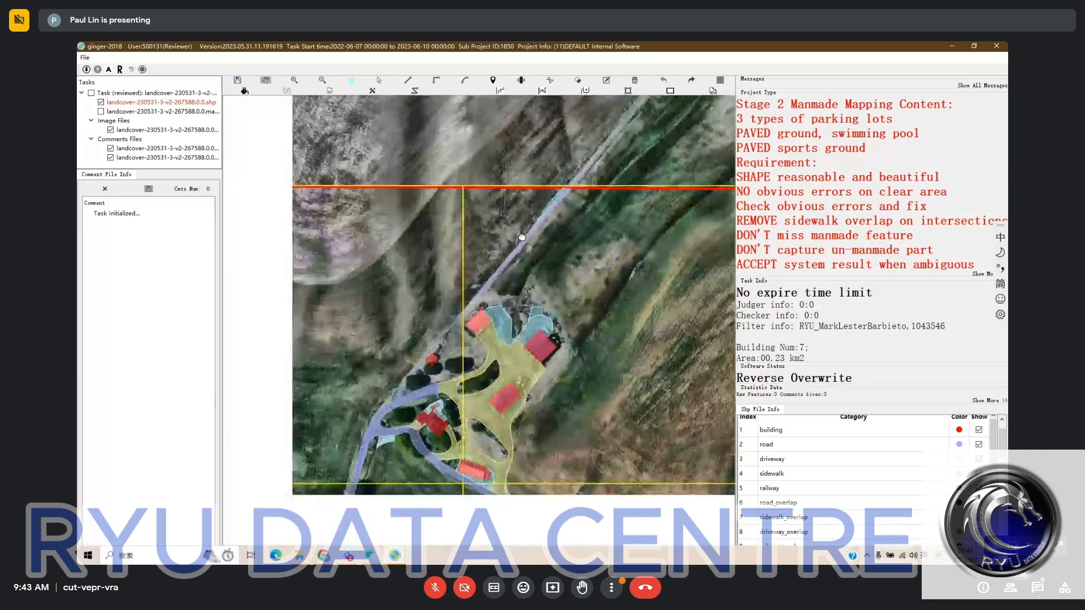
# - Draw a narrow pavement strip along the unlabelled track from the northern road's end to the farmhouse's loop road
pyautogui.scroll(2, 522, 237)
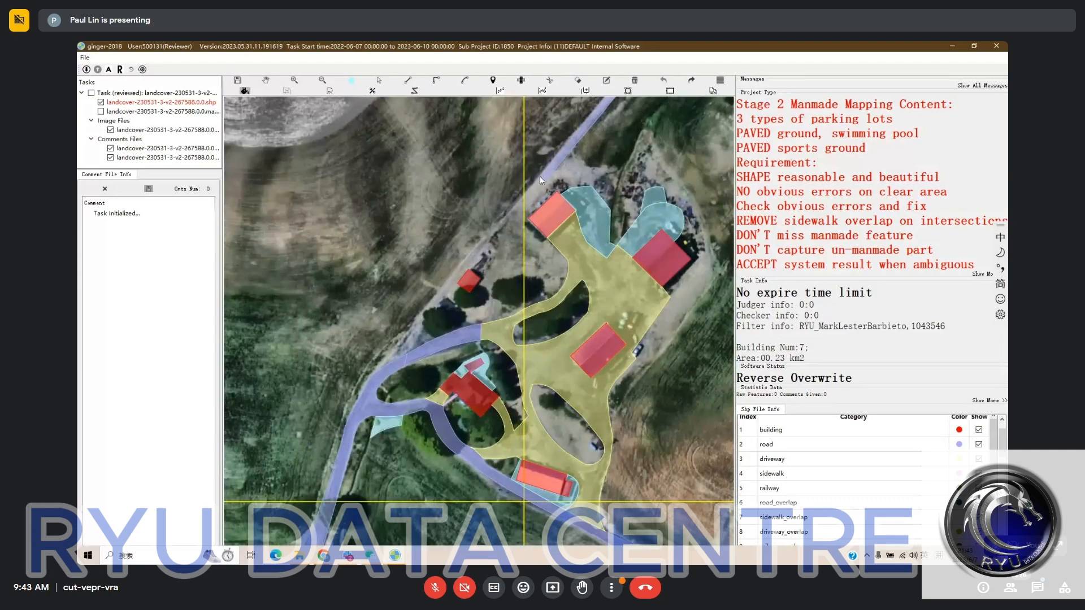
pyautogui.click(540, 177)
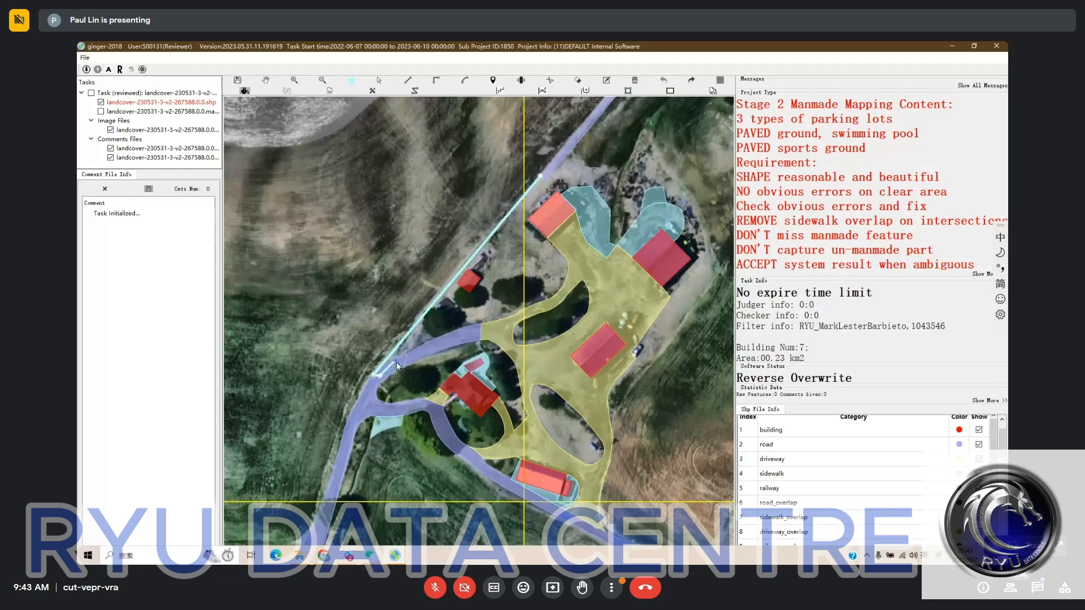
pyautogui.click(396, 363)
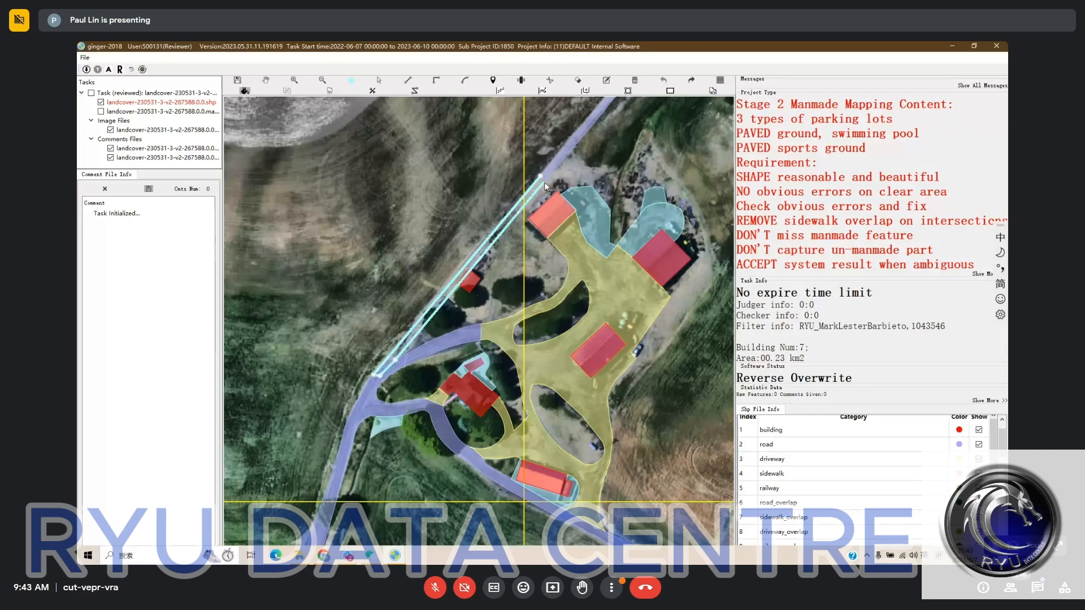
pyautogui.click(541, 185)
pyautogui.rightClick(541, 185)
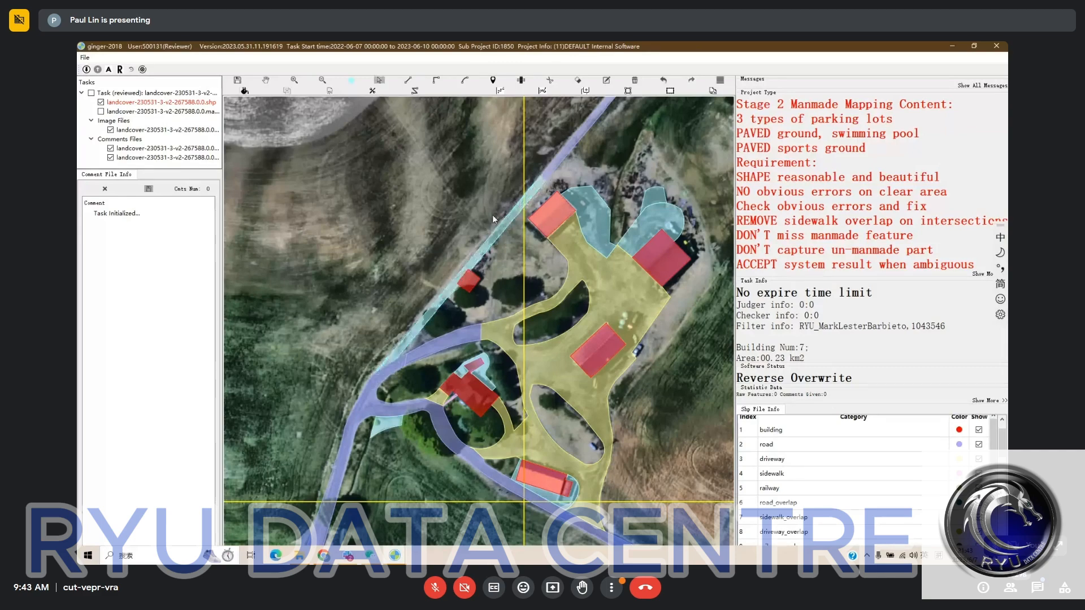
# - Reclassify the narrow pavement strip along the track north of the farmhouse as road
pyautogui.click(493, 219)
pyautogui.click(812, 445)
# - Delete the thin pavement sliver beside the road at the northern task boundary
pyautogui.moveTo(568, 263); pyautogui.dragTo(503, 463)
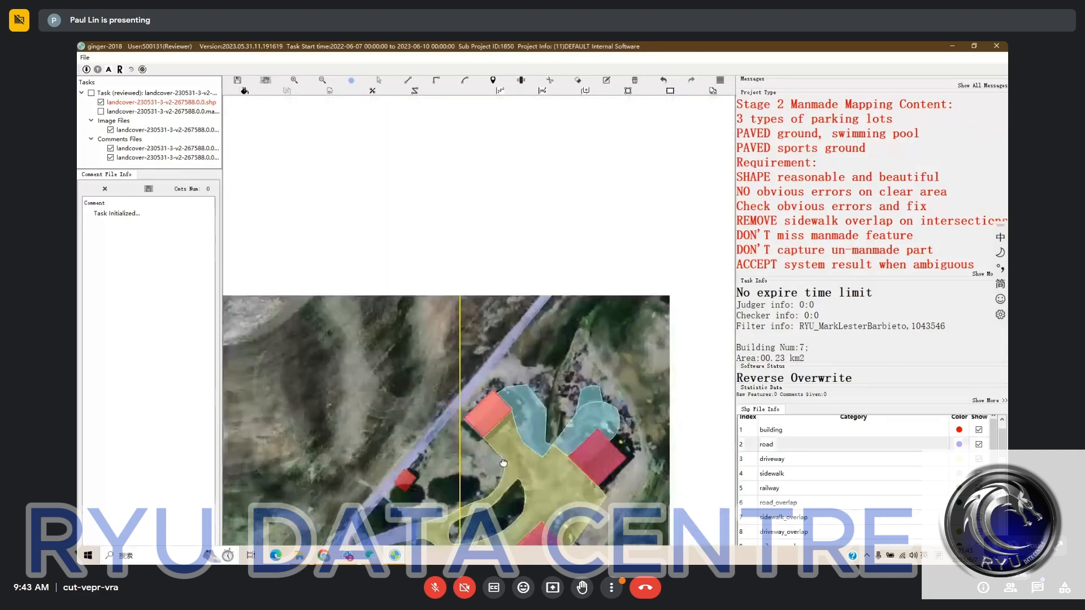
pyautogui.scroll(3, 593, 290)
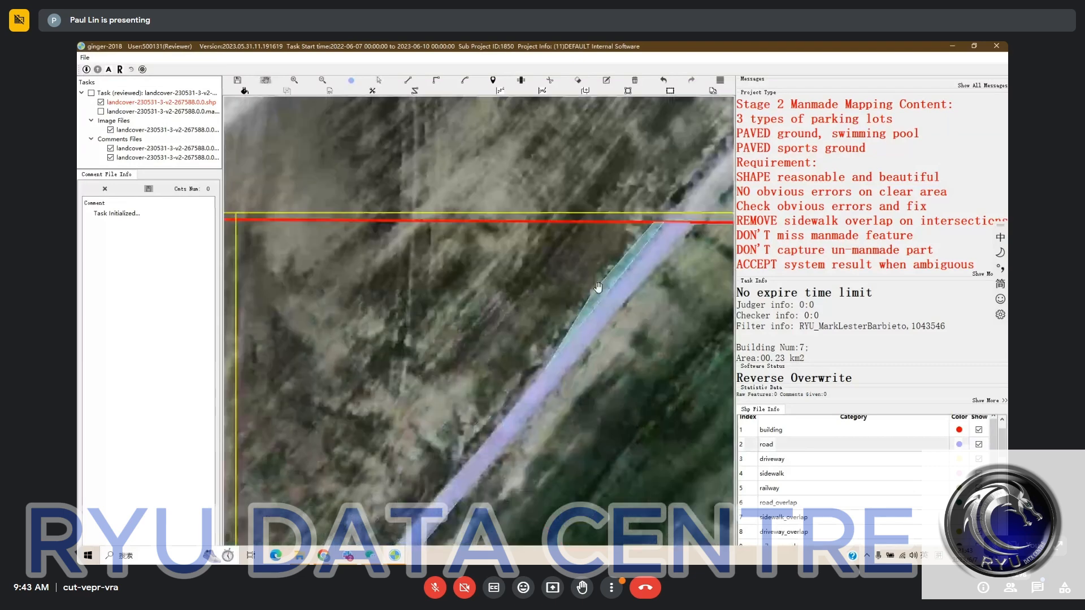
pyautogui.moveTo(598, 287); pyautogui.dragTo(485, 289)
pyautogui.press('space')
pyautogui.click(485, 290)
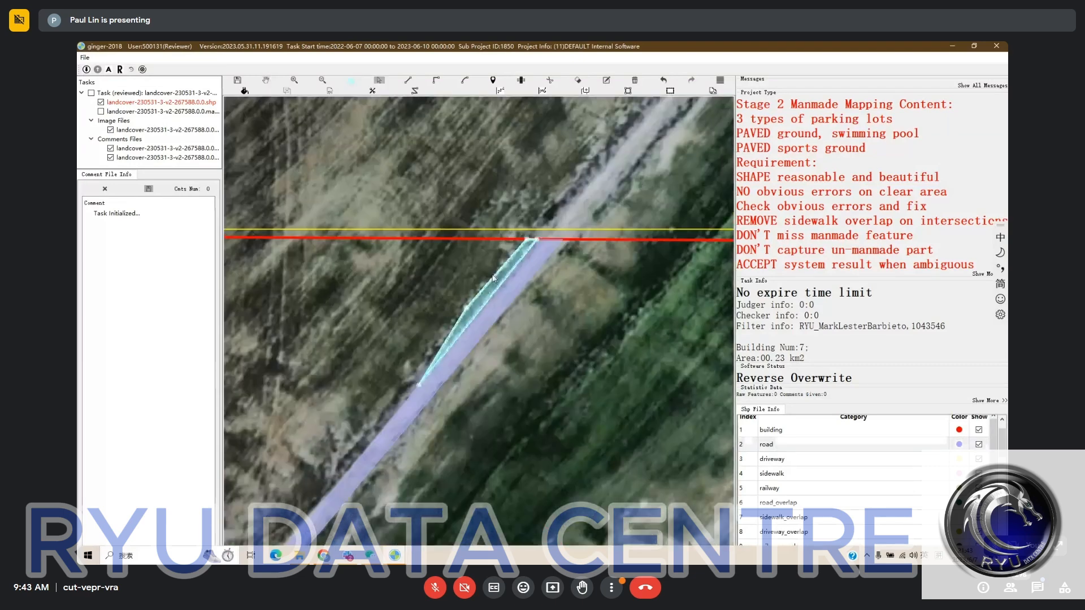
pyautogui.press('Delete')
pyautogui.press('space')
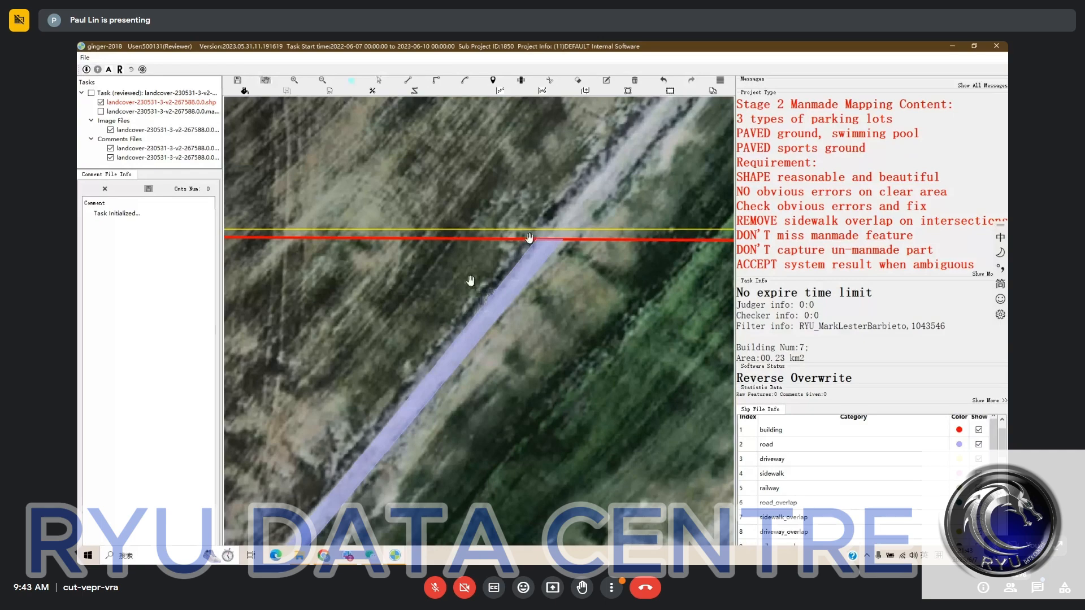
# - Check the road's alignment from the northern boundary down to the sheds and the labels across the eastern field
pyautogui.scroll(-2, 524, 249)
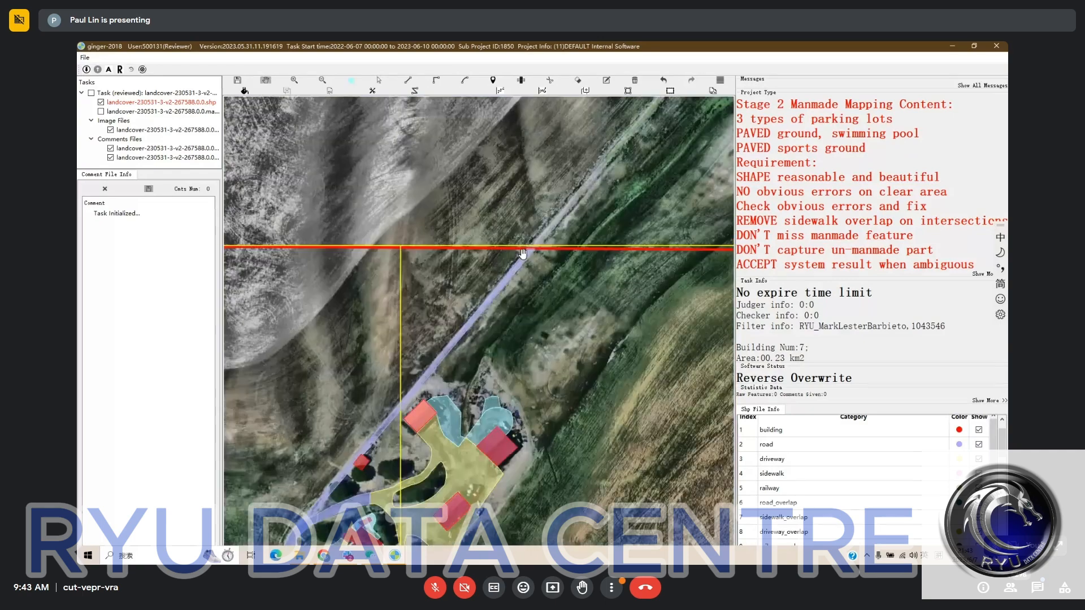
pyautogui.scroll(1, 522, 253)
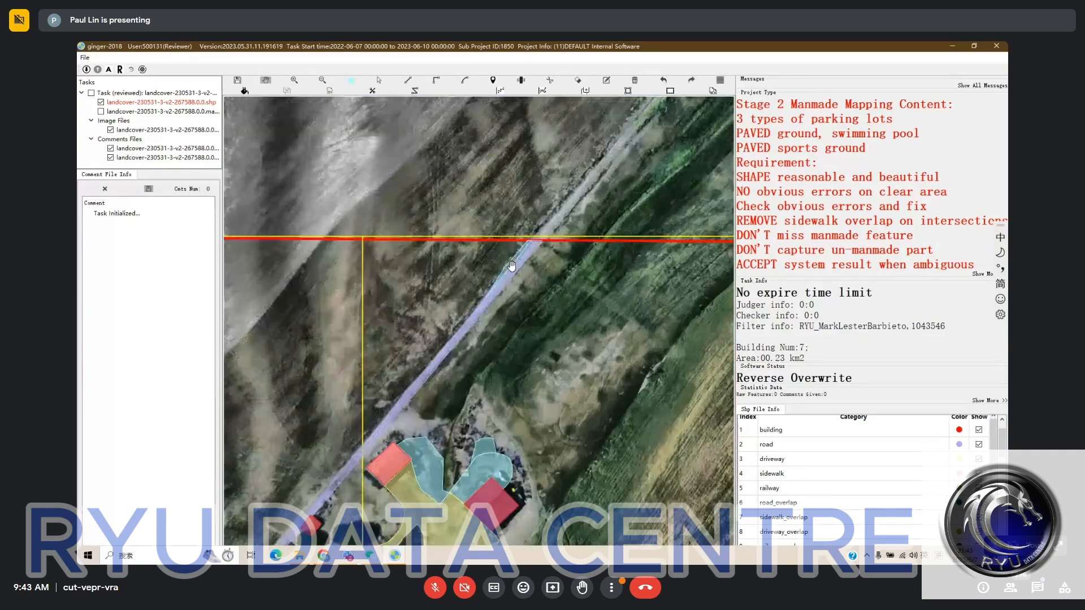
pyautogui.scroll(1, 511, 266)
pyautogui.press('Escape')
pyautogui.scroll(-2, 505, 271)
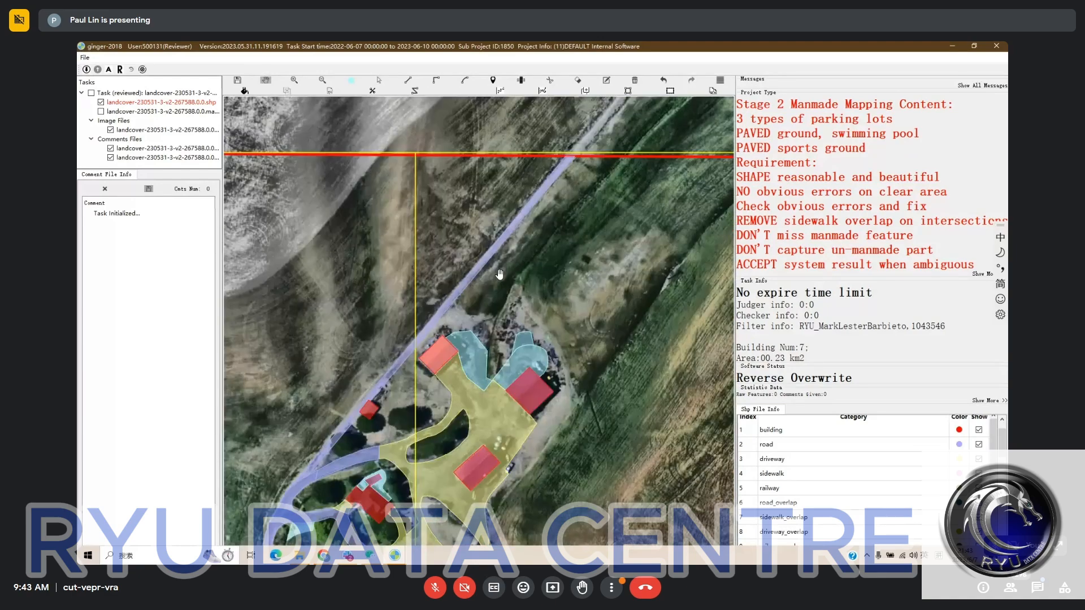
pyautogui.moveTo(630, 314); pyautogui.dragTo(451, 313)
pyautogui.moveTo(512, 369); pyautogui.dragTo(518, 351)
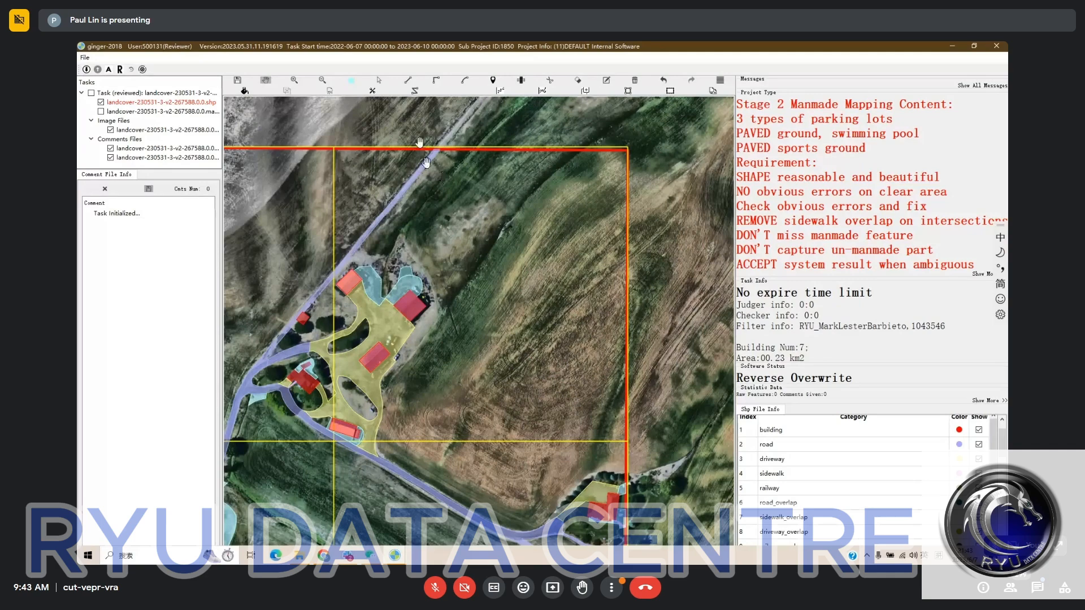
pyautogui.moveTo(419, 143); pyautogui.dragTo(426, 128)
pyautogui.moveTo(487, 238); pyautogui.dragTo(513, 210)
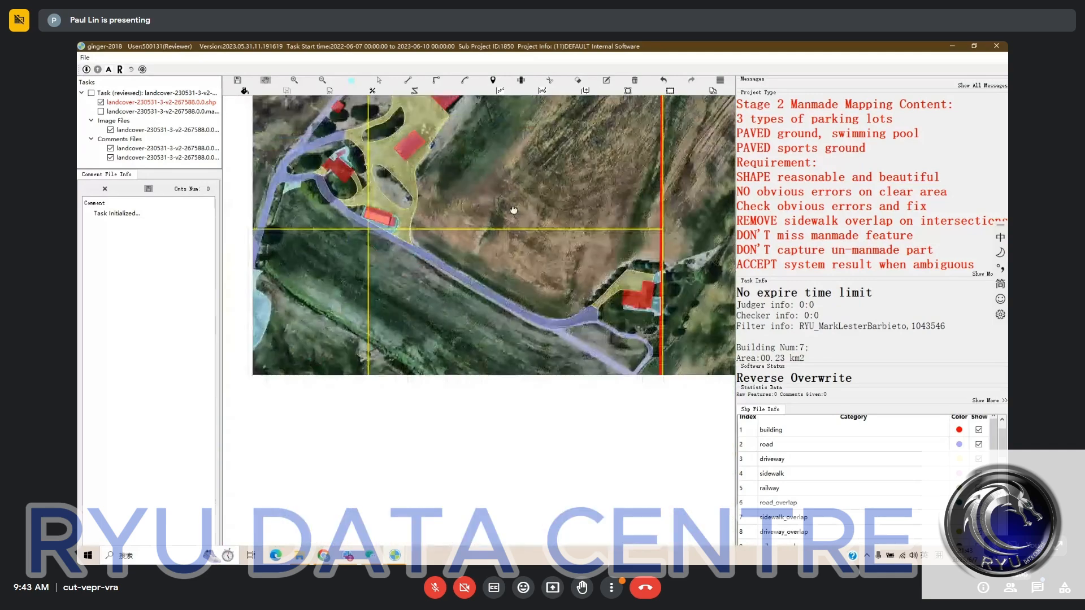
# - Check the labels around the eastern house and its looping road, the southern fields and the whole task area
pyautogui.scroll(2, 660, 314)
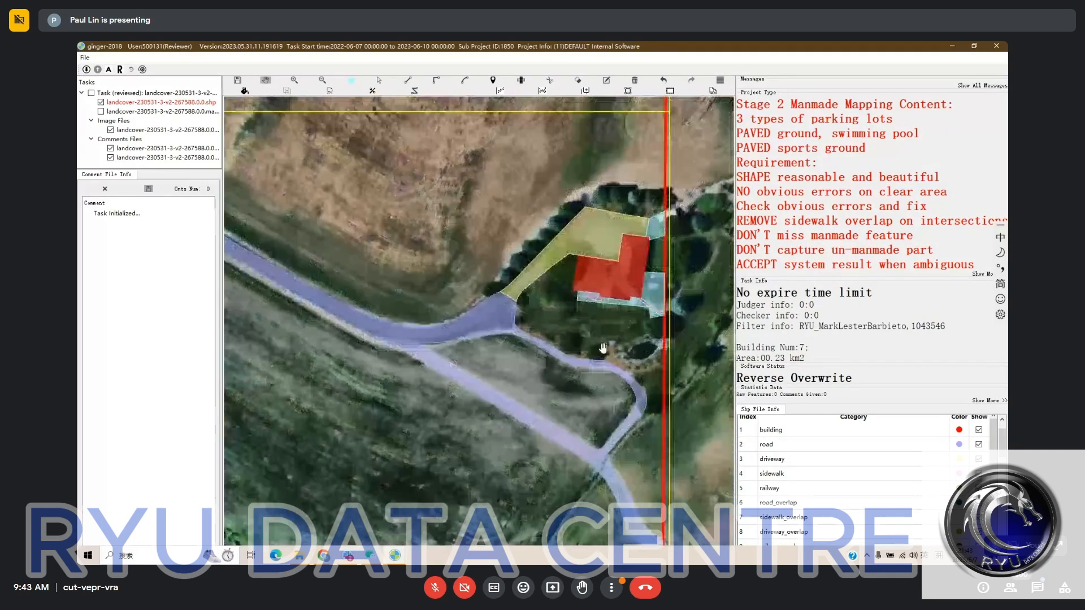
pyautogui.moveTo(601, 346); pyautogui.dragTo(558, 168)
pyautogui.scroll(-2, 589, 289)
pyautogui.moveTo(415, 271); pyautogui.dragTo(566, 421)
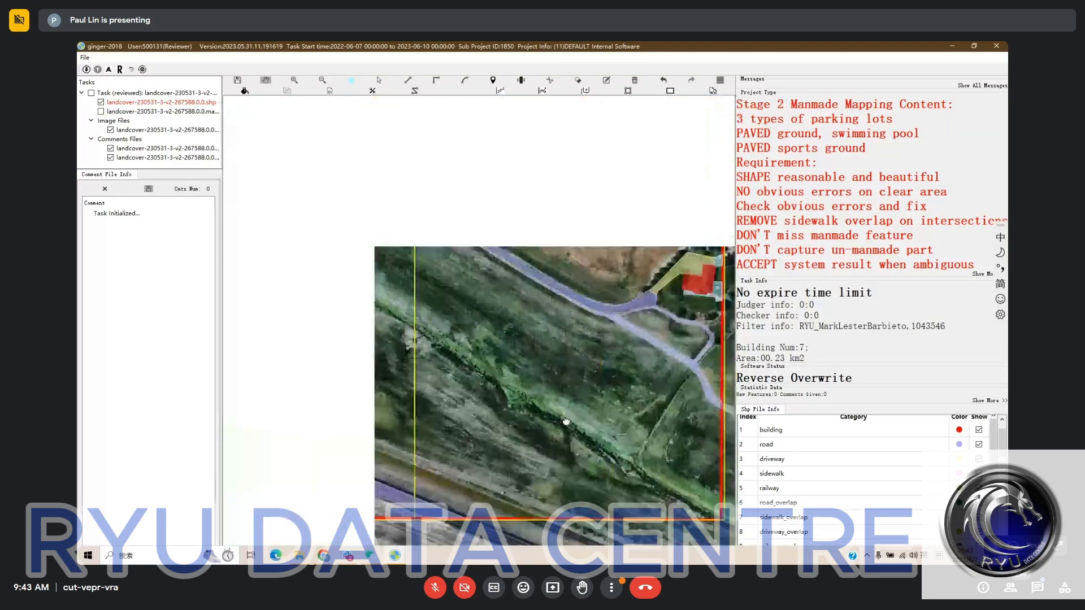
pyautogui.scroll(-1, 566, 422)
pyautogui.moveTo(483, 382); pyautogui.dragTo(485, 421)
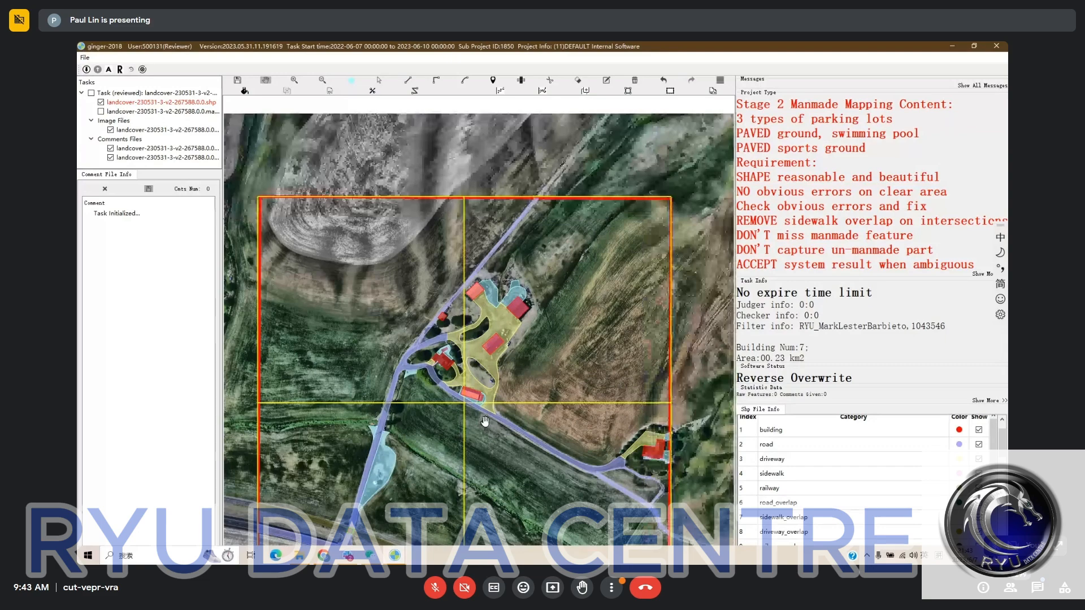
pyautogui.moveTo(485, 421); pyautogui.dragTo(504, 345)
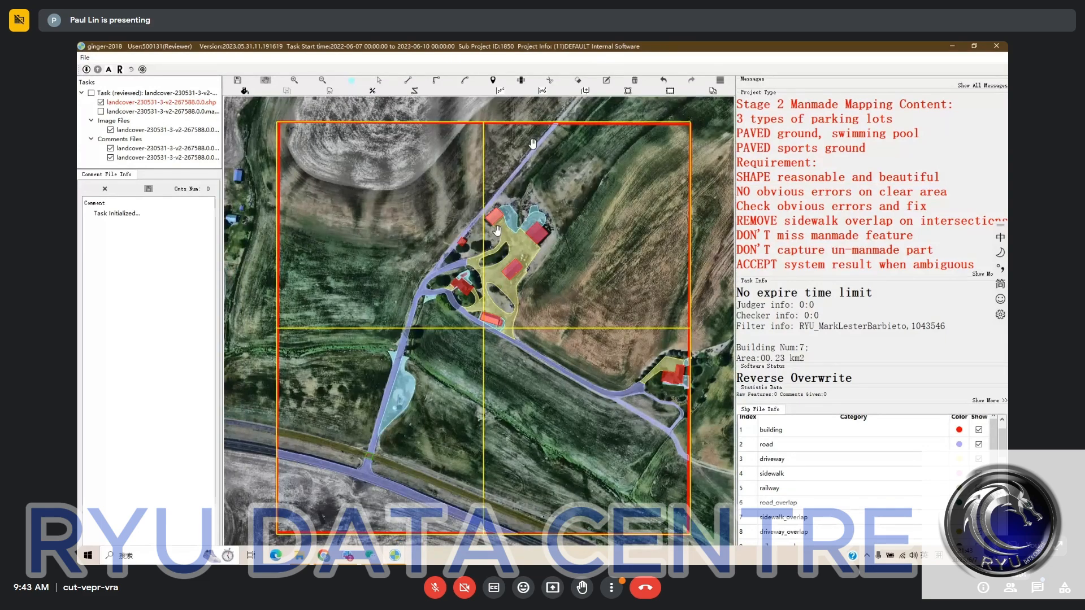
# - Finish the landcover-230531-3-v2-267588 review and close the task
pyautogui.press('s')
pyautogui.press('space')
pyautogui.moveTo(536, 255); pyautogui.dragTo(546, 248)
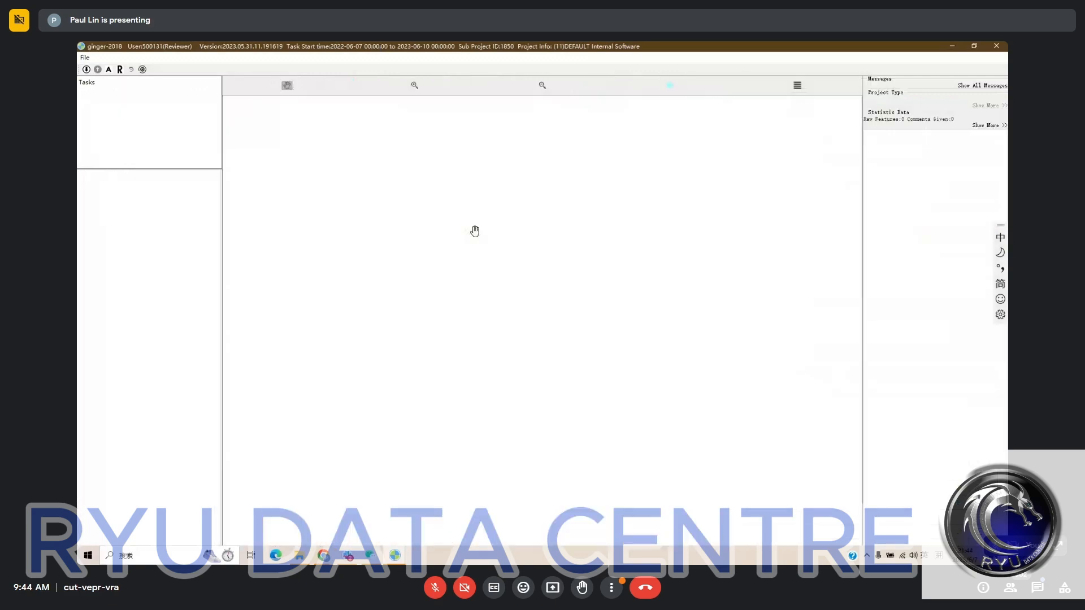
# - Switch to the checker window with the landcover-230531-3-v2-239561 task and survey its northwestern residential blocks
pyautogui.click(397, 557)
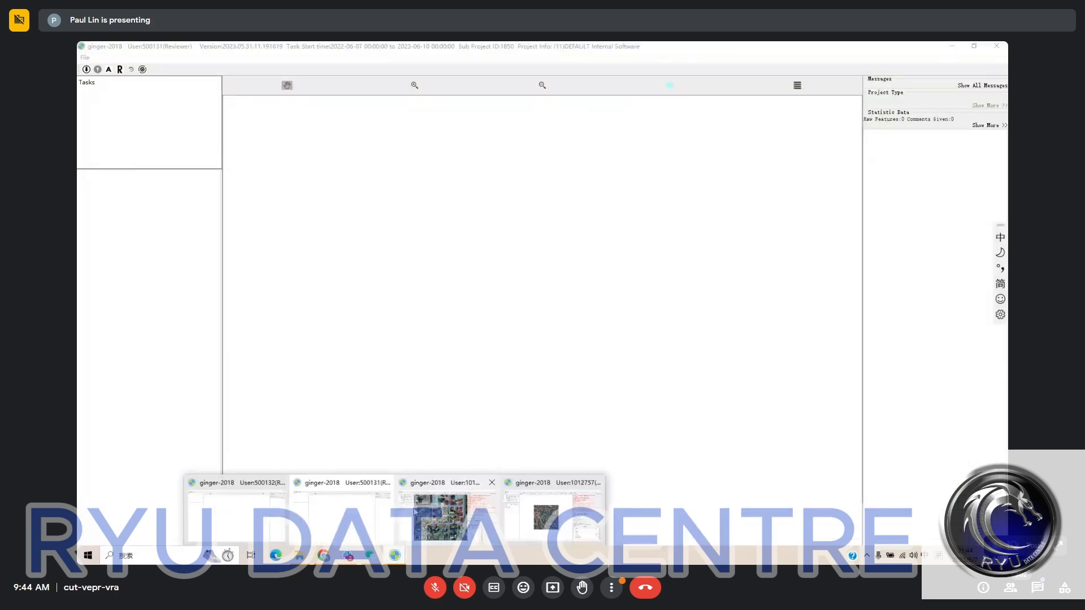
pyautogui.click(446, 515)
pyautogui.scroll(-2, 463, 282)
pyautogui.moveTo(326, 156); pyautogui.dragTo(490, 307)
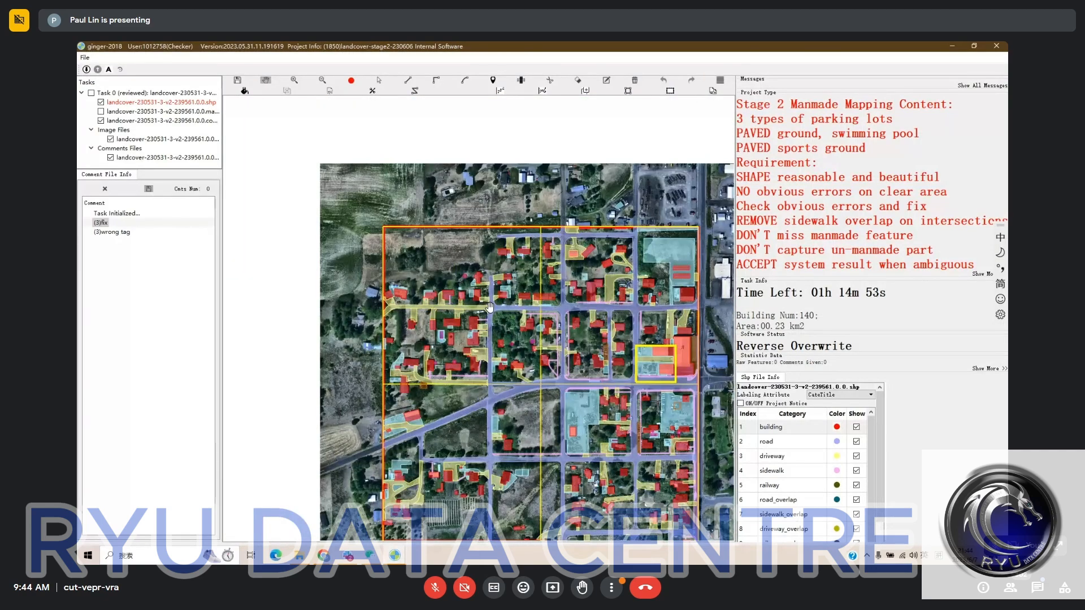
pyautogui.scroll(1, 489, 307)
pyautogui.scroll(2, 443, 291)
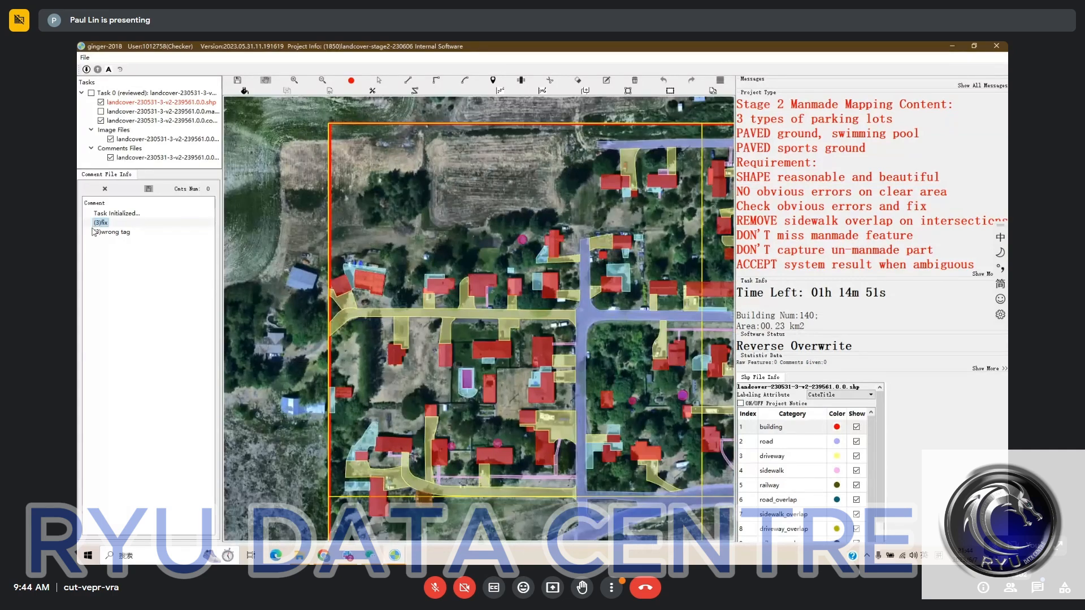
# - Examine the areas marked by the "fix" and "wrong tag" comments
pyautogui.click(100, 222)
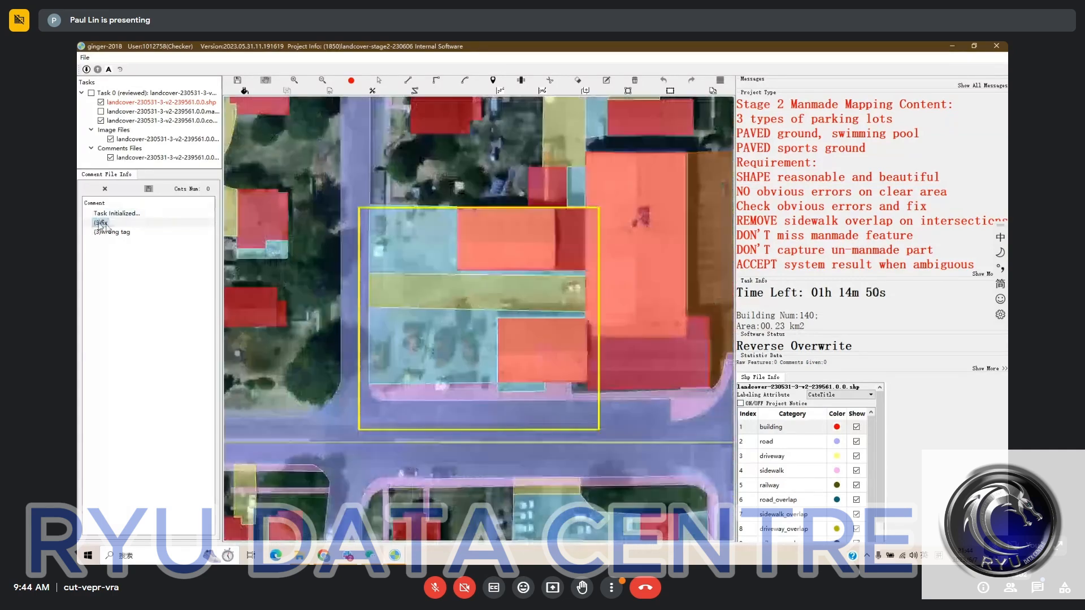
pyautogui.click(172, 232)
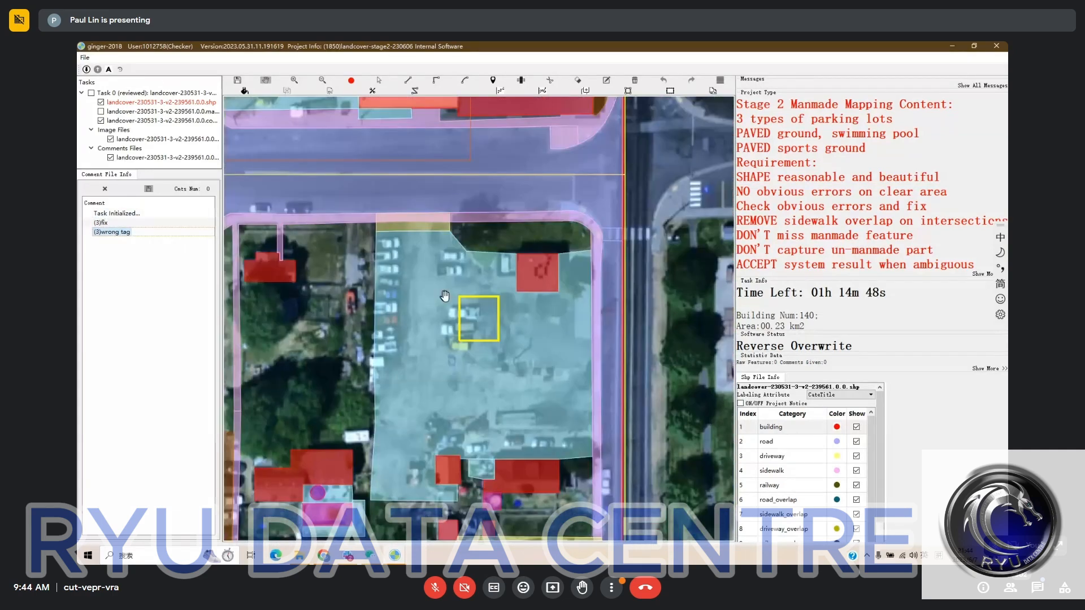
pyautogui.scroll(-3, 445, 296)
pyautogui.click(137, 224)
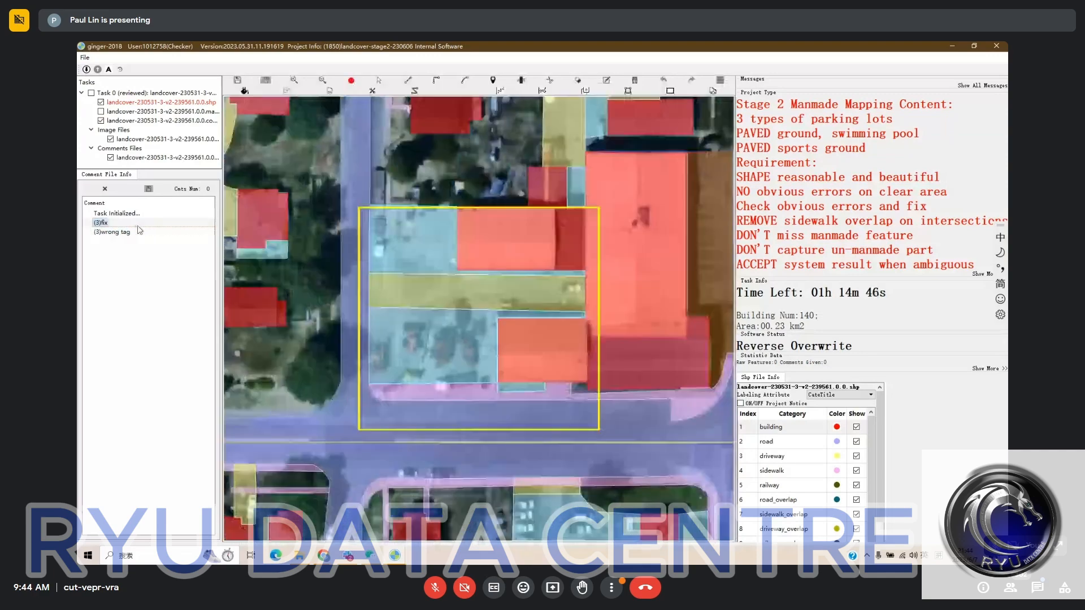
# - Merge the driveway strip with the two adjoining pavements into one pavement area in the yard marked "fix"
pyautogui.click(101, 102)
pyautogui.moveTo(435, 293); pyautogui.dragTo(473, 325)
pyautogui.press('space')
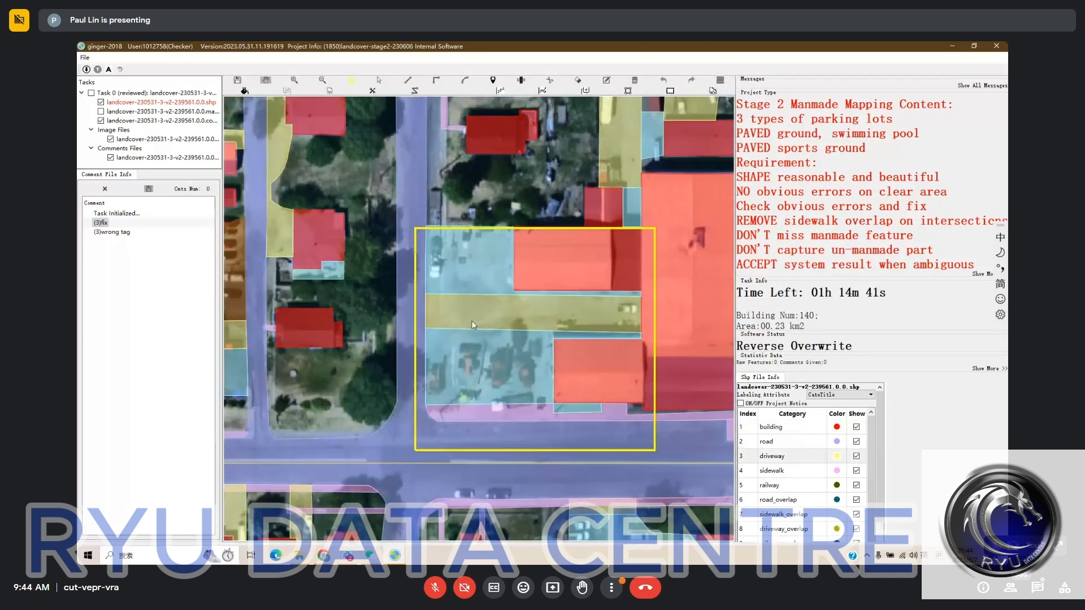
pyautogui.click(472, 321)
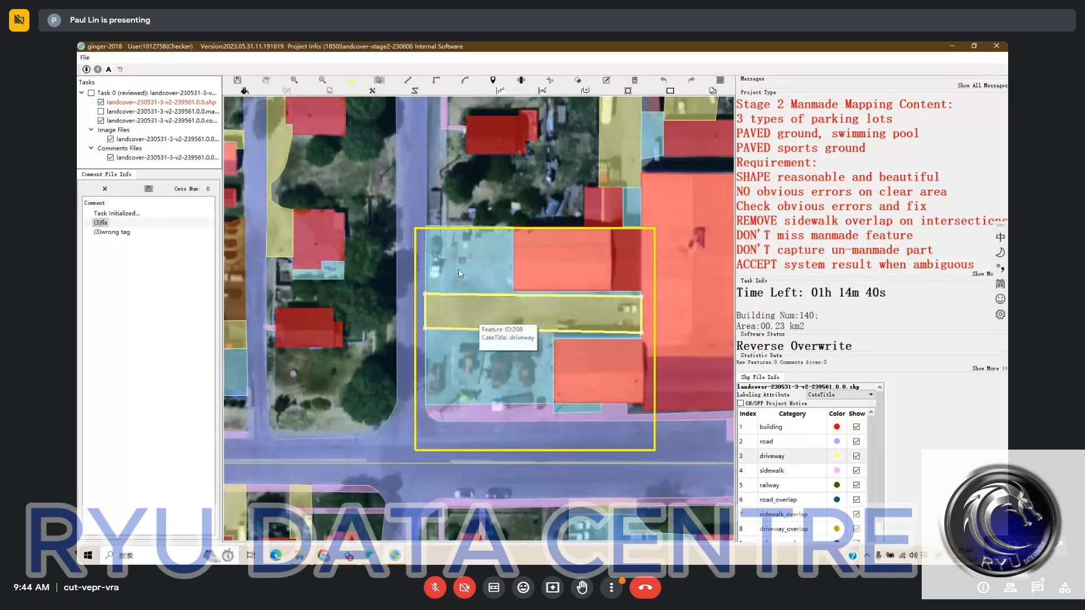
pyautogui.moveTo(457, 270); pyautogui.dragTo(476, 327)
pyautogui.press('space')
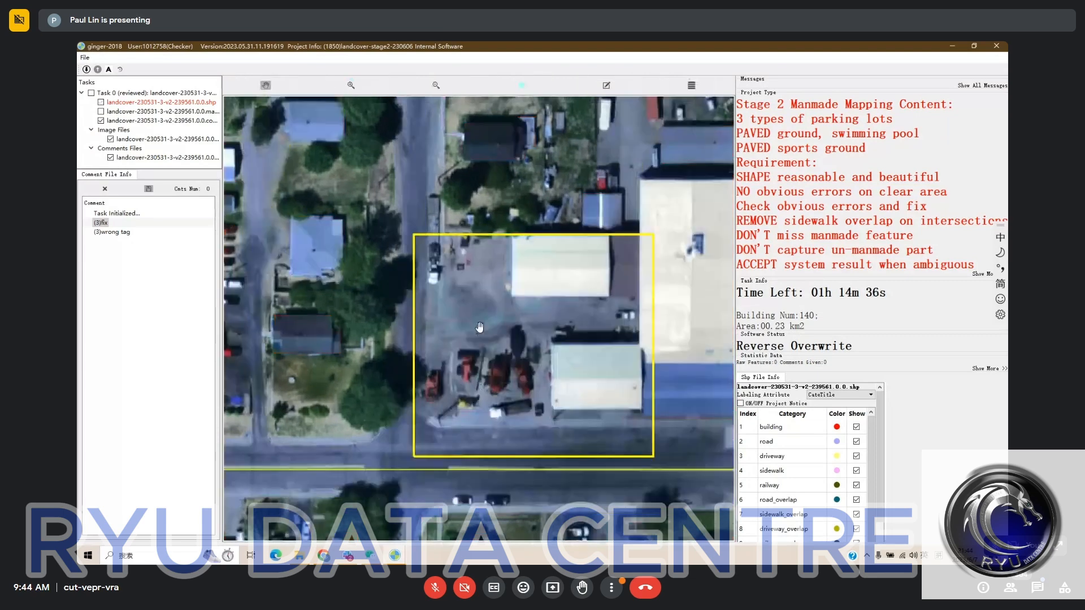
pyautogui.press('space')
pyautogui.press('space')
pyautogui.press('space')
# - Reclassify the merged yard around the two sheds as parking and compare it with the bare satellite imagery
pyautogui.scroll(-1, 792, 498)
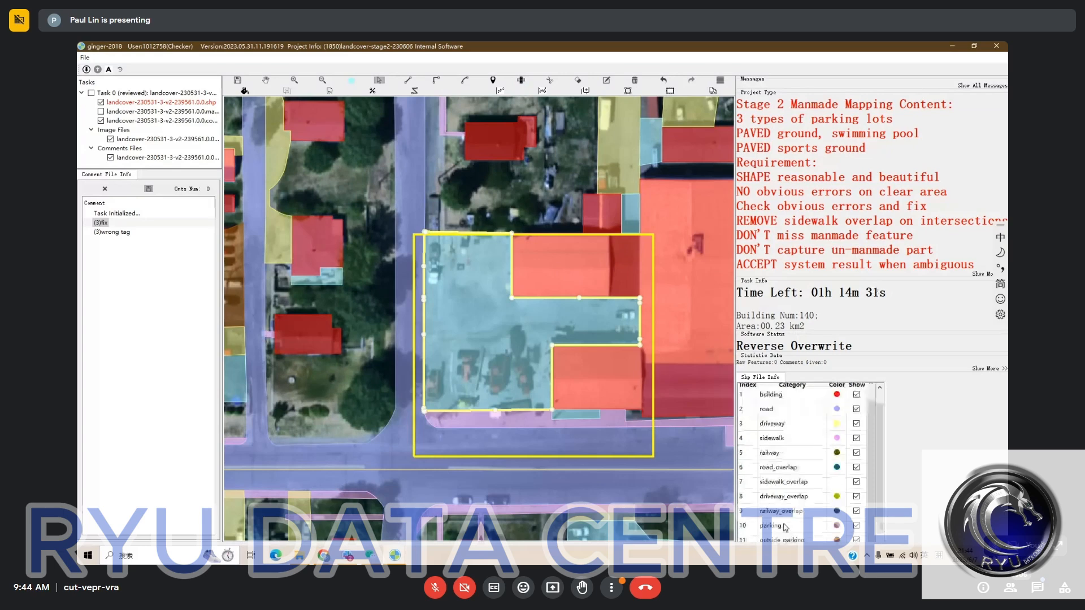
pyautogui.click(783, 525)
pyautogui.moveTo(490, 329); pyautogui.dragTo(479, 339)
pyautogui.press('space')
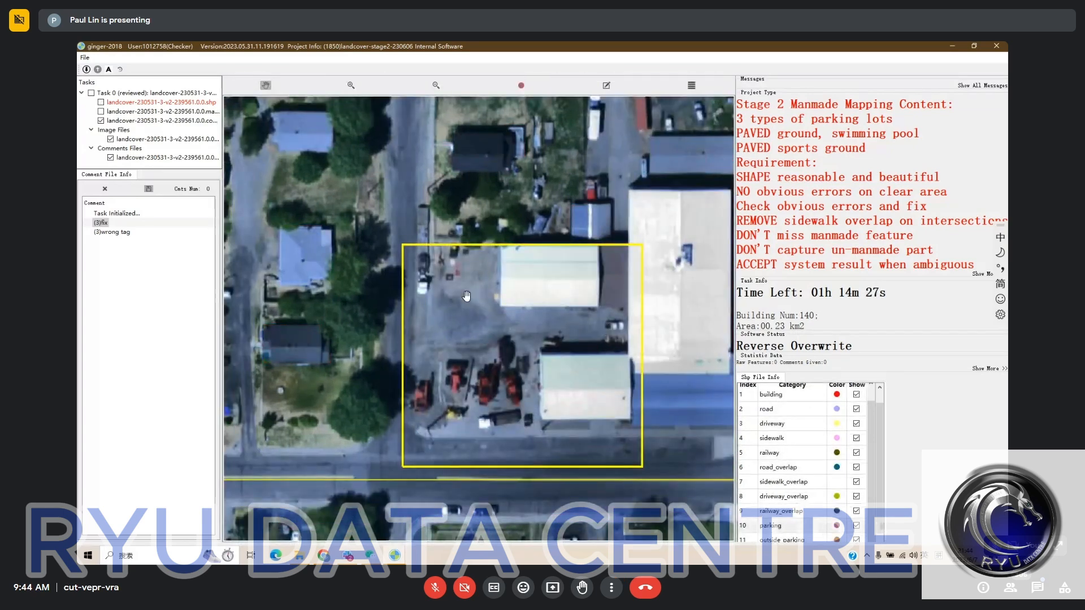
pyautogui.press('space')
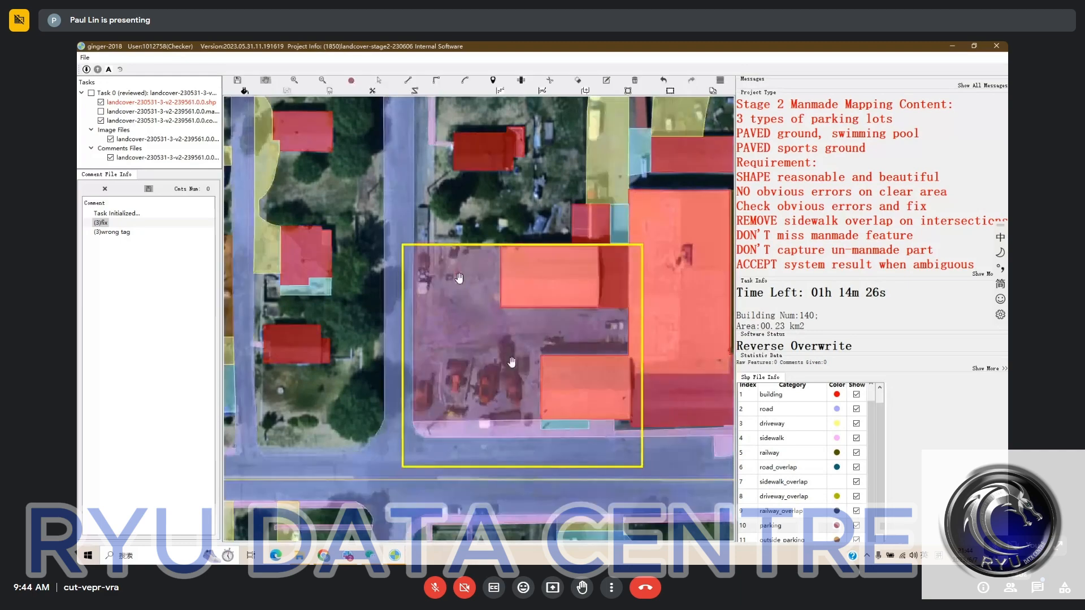
pyautogui.scroll(-1, 511, 363)
pyautogui.press('space')
pyautogui.press('space')
pyautogui.scroll(3, 443, 311)
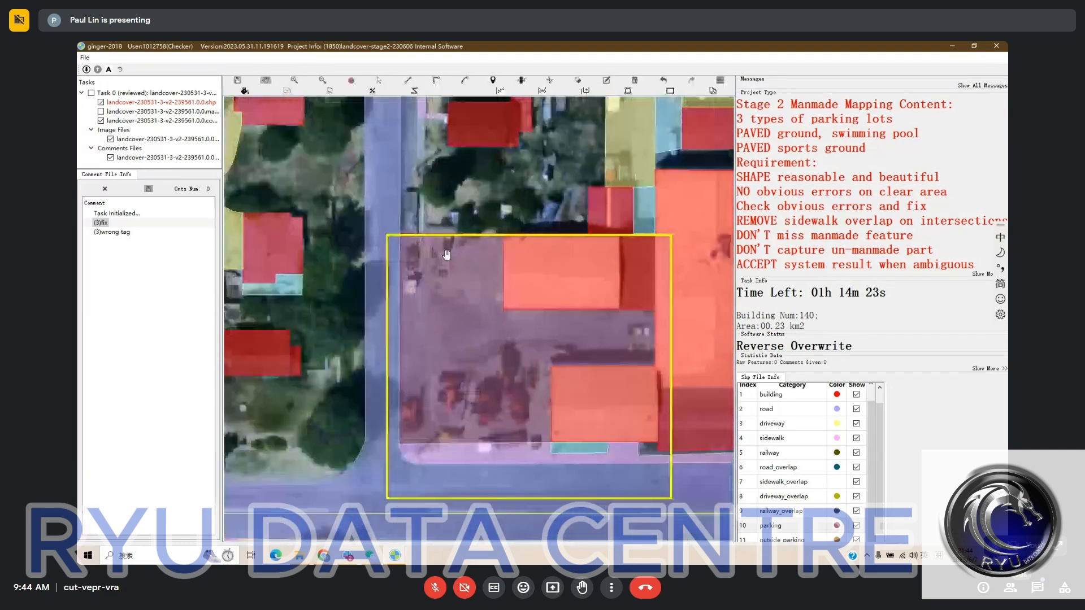
pyautogui.press('space')
pyautogui.press('space')
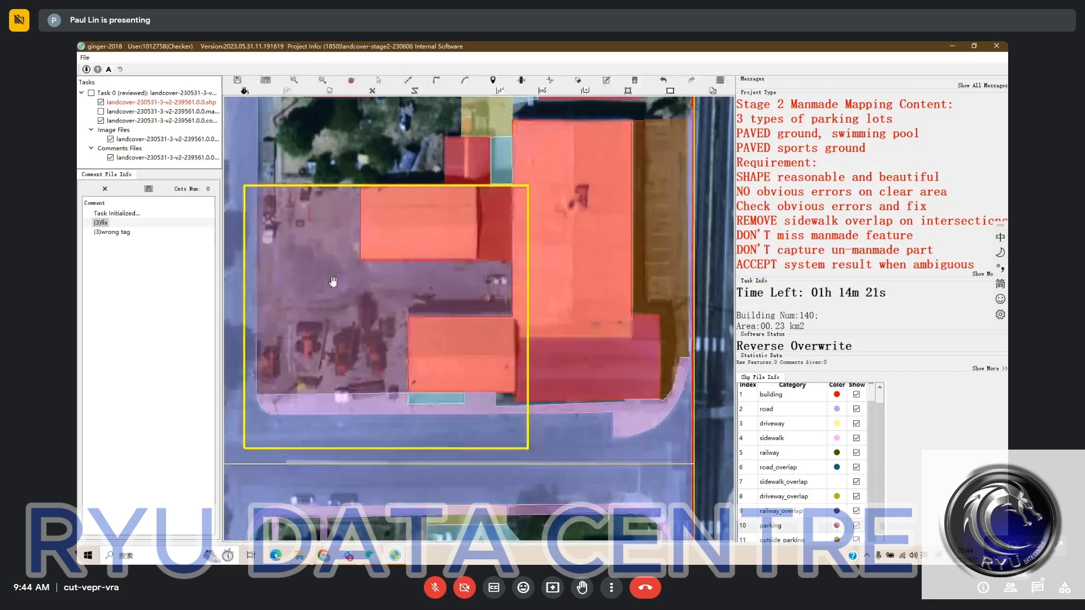
# - Merge the small pavement rectangle south of the lower shed into the adjoining sidewalk
pyautogui.moveTo(331, 267); pyautogui.dragTo(366, 255)
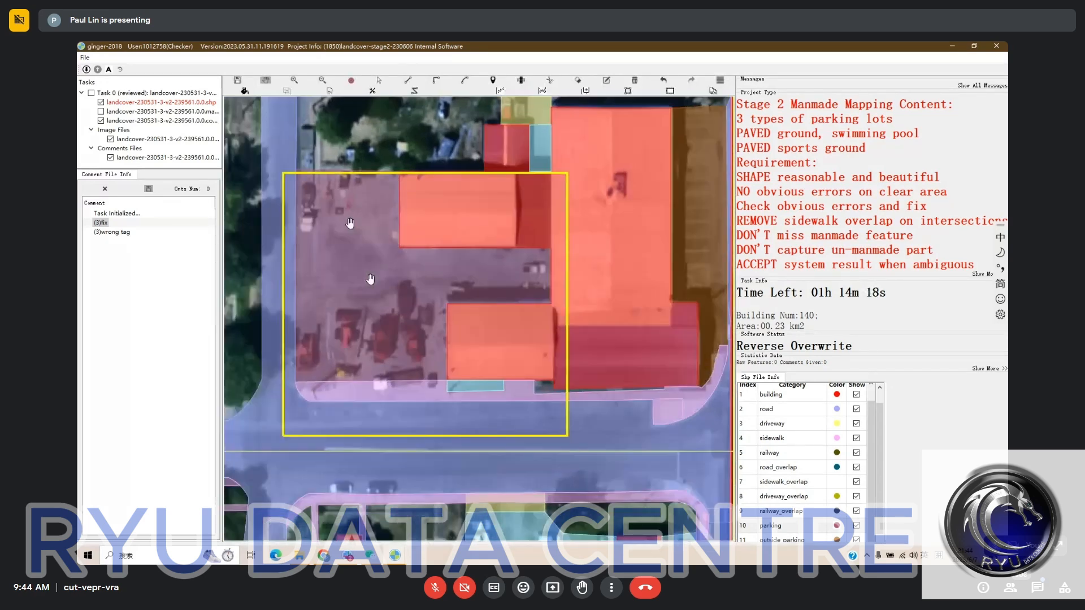
pyautogui.moveTo(469, 385); pyautogui.dragTo(450, 358)
pyautogui.press('Escape')
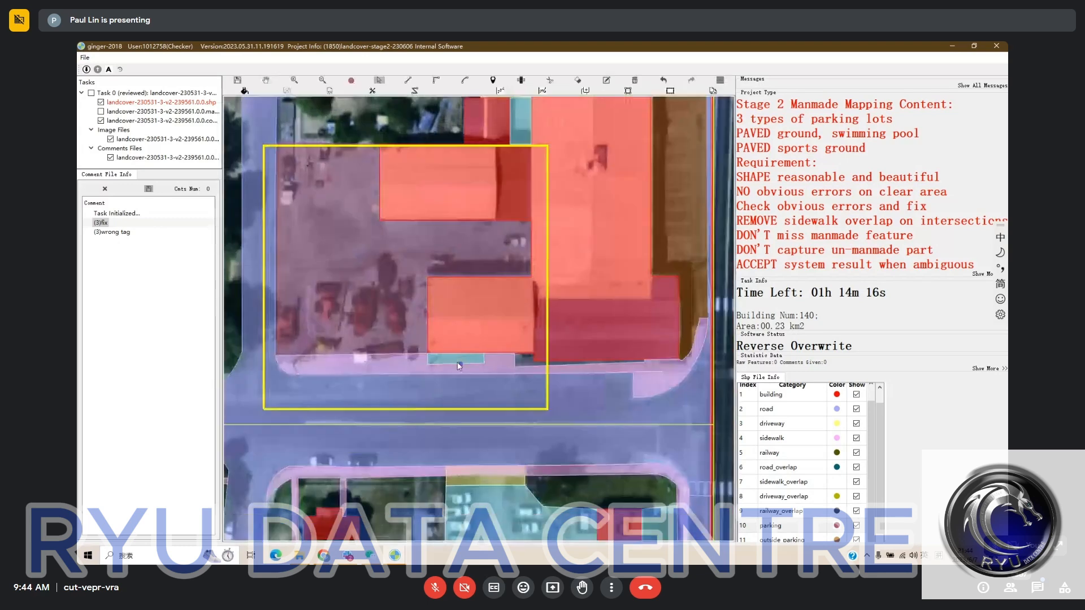
pyautogui.click(446, 365)
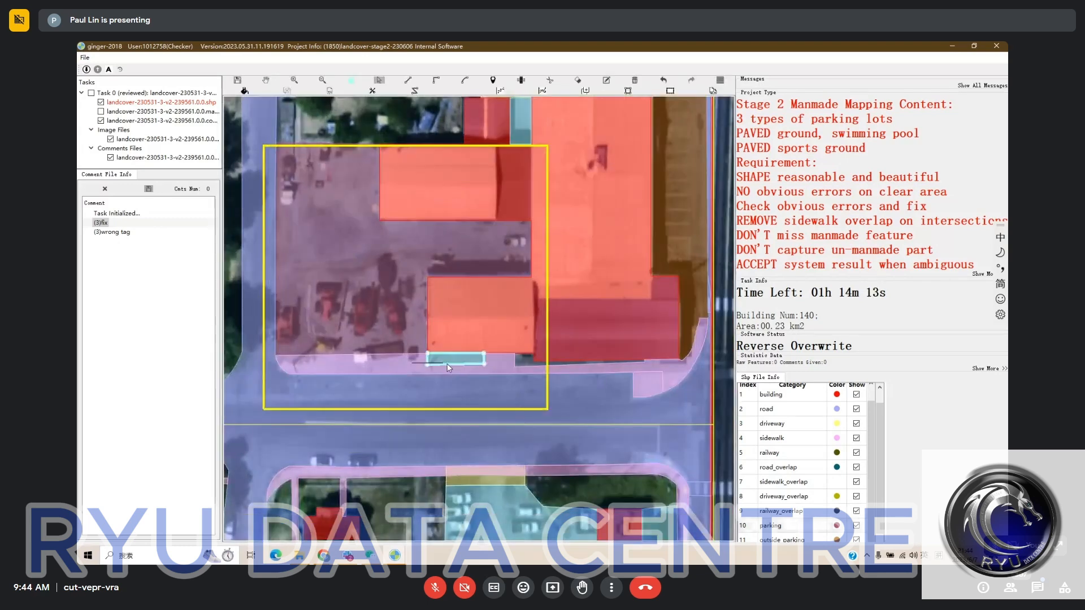
pyautogui.keyDown('ctrl'); pyautogui.click(452, 370); pyautogui.keyUp('ctrl')
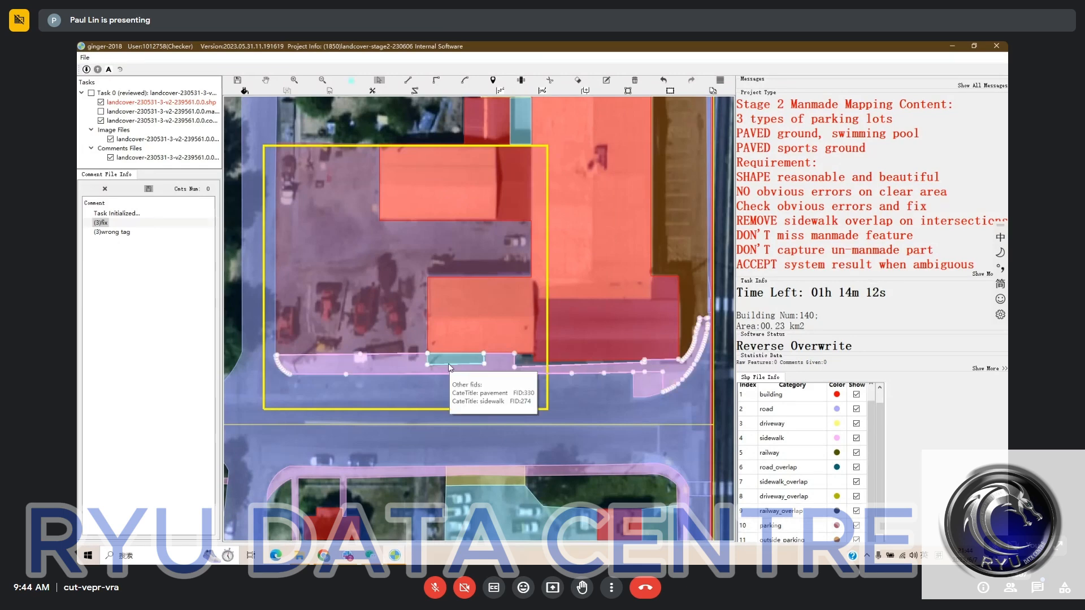
pyautogui.press('m')
pyautogui.moveTo(455, 374)
pyautogui.mouseDown()
pyautogui.moveTo(421, 375)
pyautogui.moveTo(443, 375)
pyautogui.mouseUp()
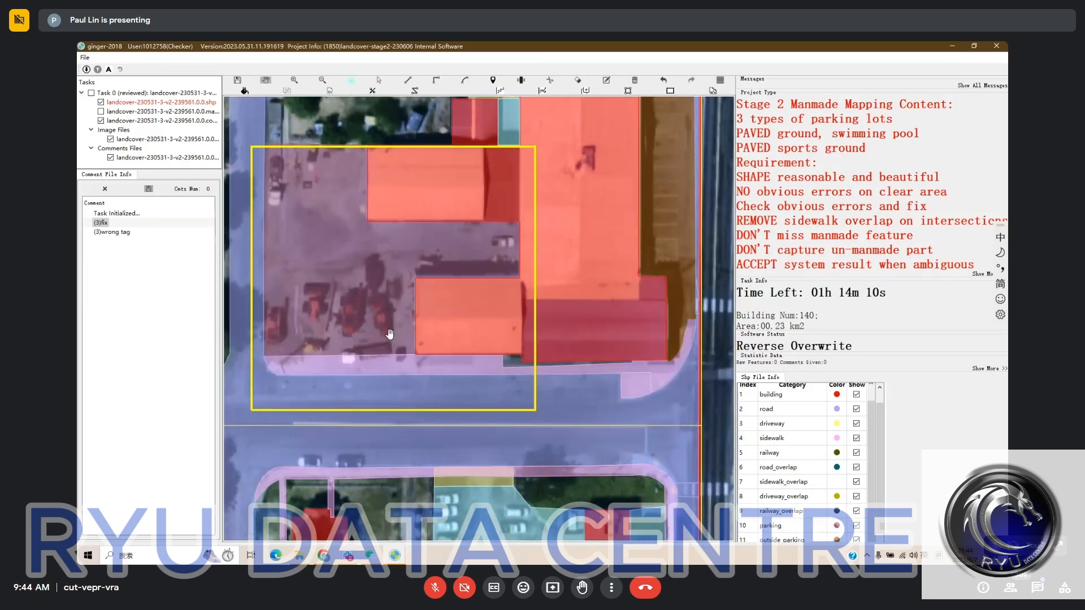
# - Fill the untagged gap south of the lower shed and adjoining building as sidewalk and merge it with the neighbouring sidewalk
pyautogui.scroll(3, 492, 371)
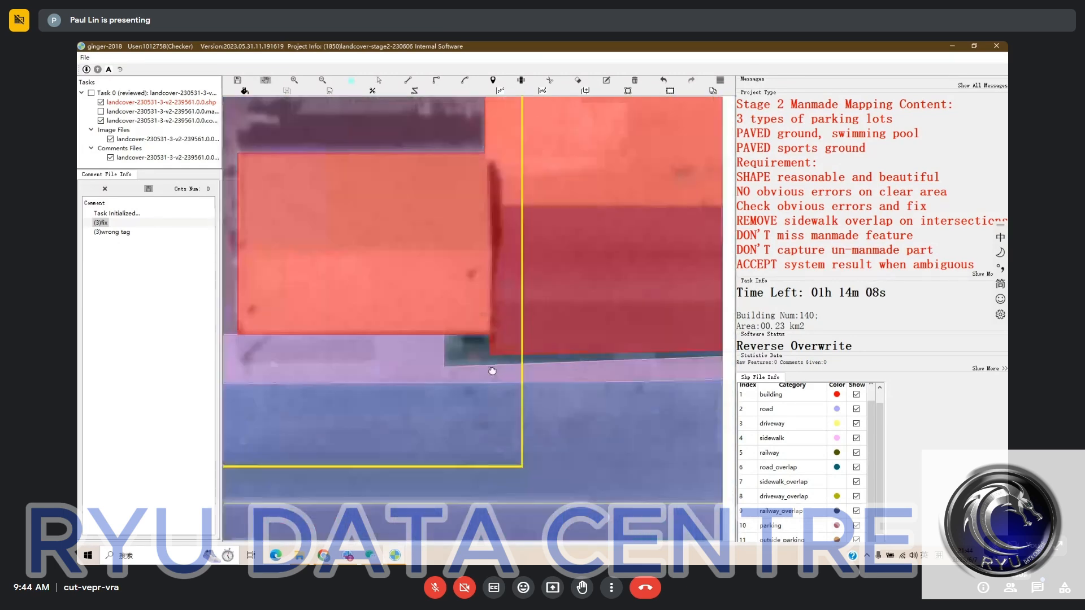
pyautogui.scroll(-3, 492, 371)
pyautogui.scroll(3, 568, 352)
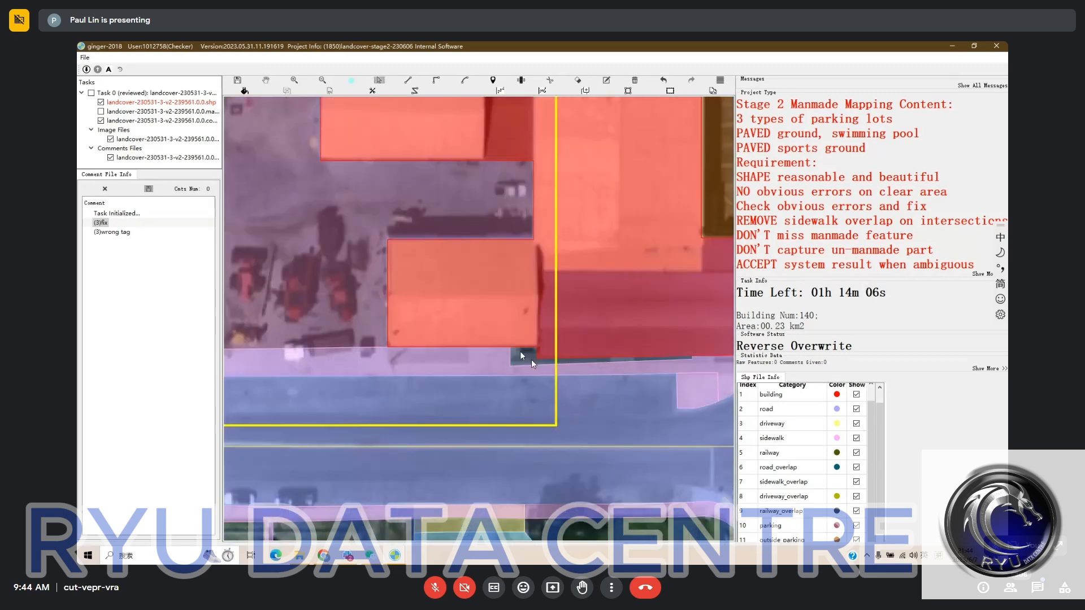
pyautogui.press('space')
pyautogui.scroll(2, 520, 356)
pyautogui.press('space')
pyautogui.scroll(-2, 785, 460)
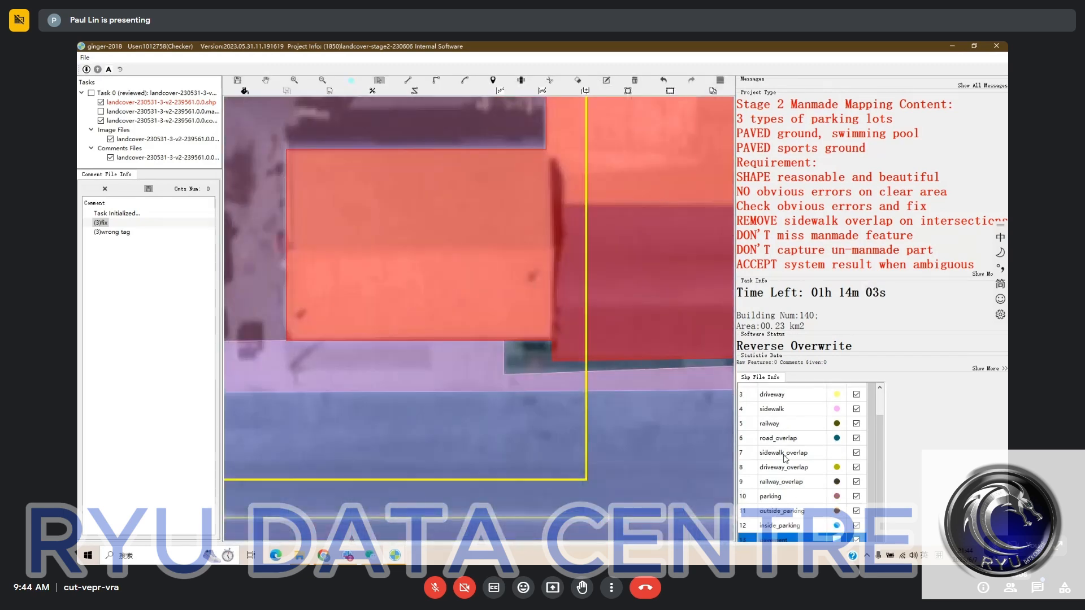
pyautogui.scroll(1, 784, 489)
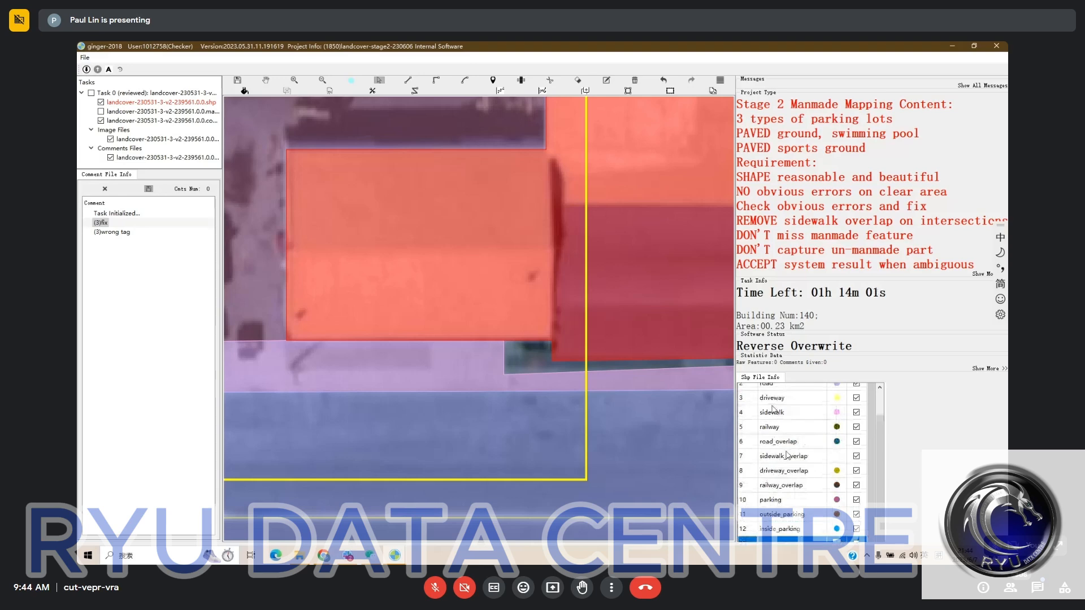
pyautogui.click(776, 412)
pyautogui.press('f')
pyautogui.click(516, 363)
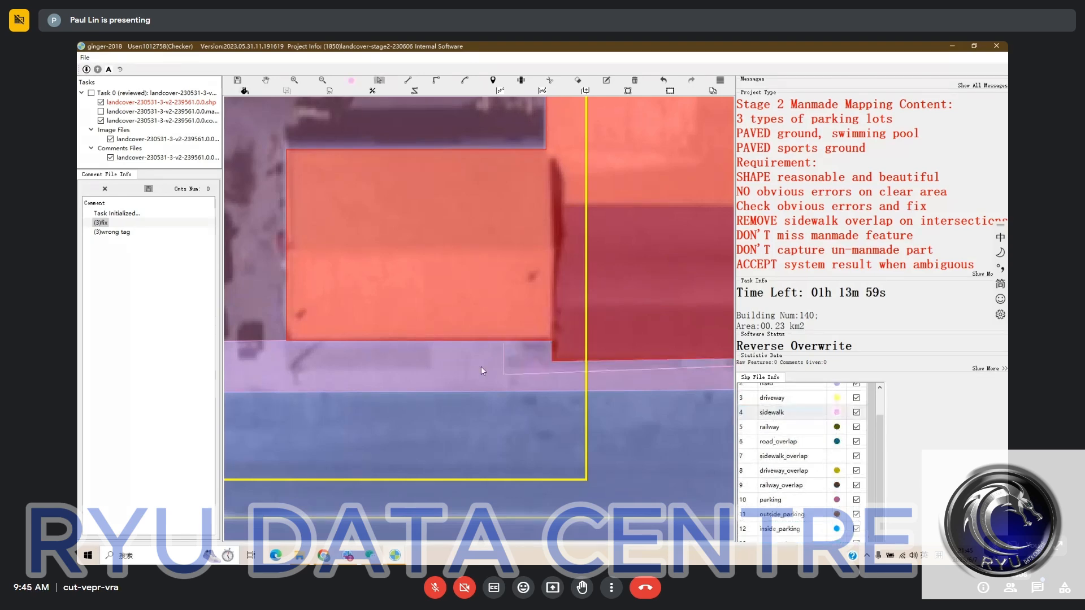
pyautogui.click(527, 373)
pyautogui.press('Escape')
# - Go to the area marked by the "wrong tag" comment and compare its landcover tags with the bare satellite imagery
pyautogui.scroll(-1, 527, 373)
pyautogui.moveTo(561, 371); pyautogui.dragTo(479, 375)
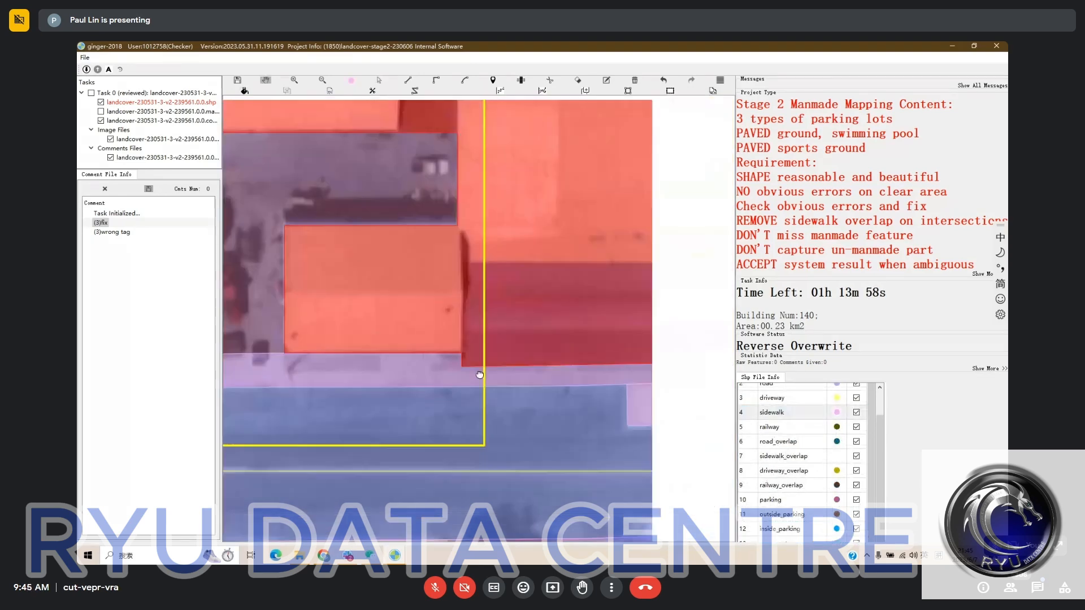
pyautogui.scroll(-2, 479, 375)
pyautogui.moveTo(572, 383); pyautogui.dragTo(548, 454)
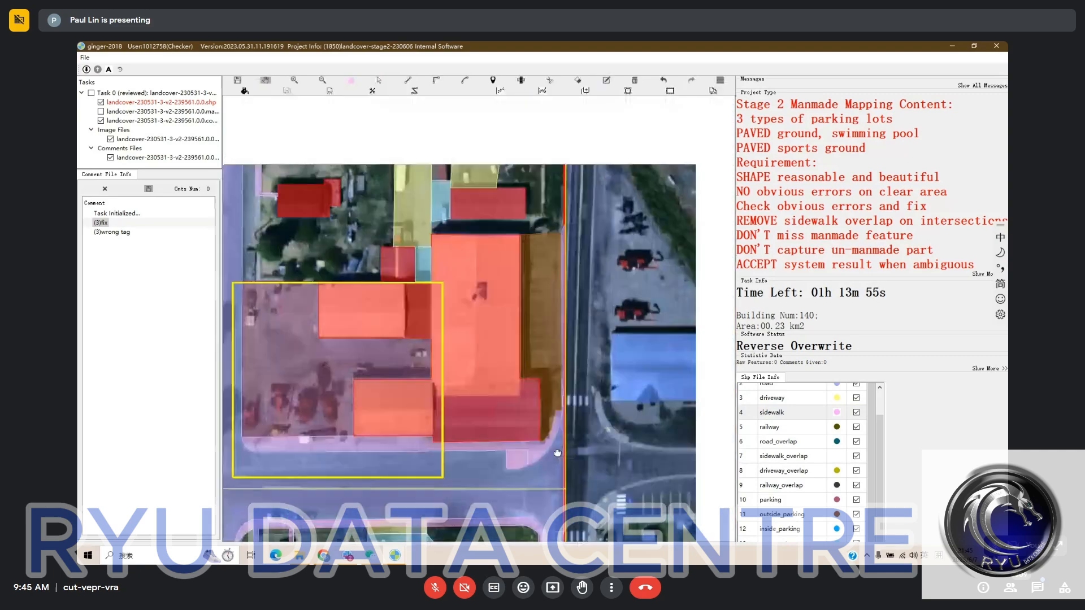
pyautogui.moveTo(553, 225); pyautogui.dragTo(547, 355)
pyautogui.scroll(-2, 547, 355)
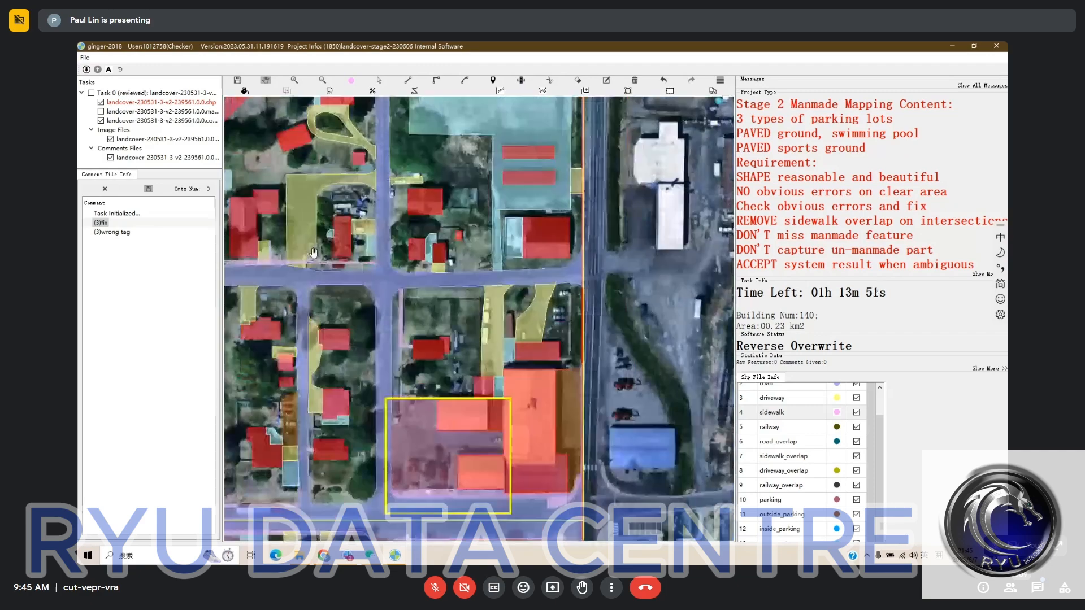
pyautogui.click(120, 233)
pyautogui.press('space')
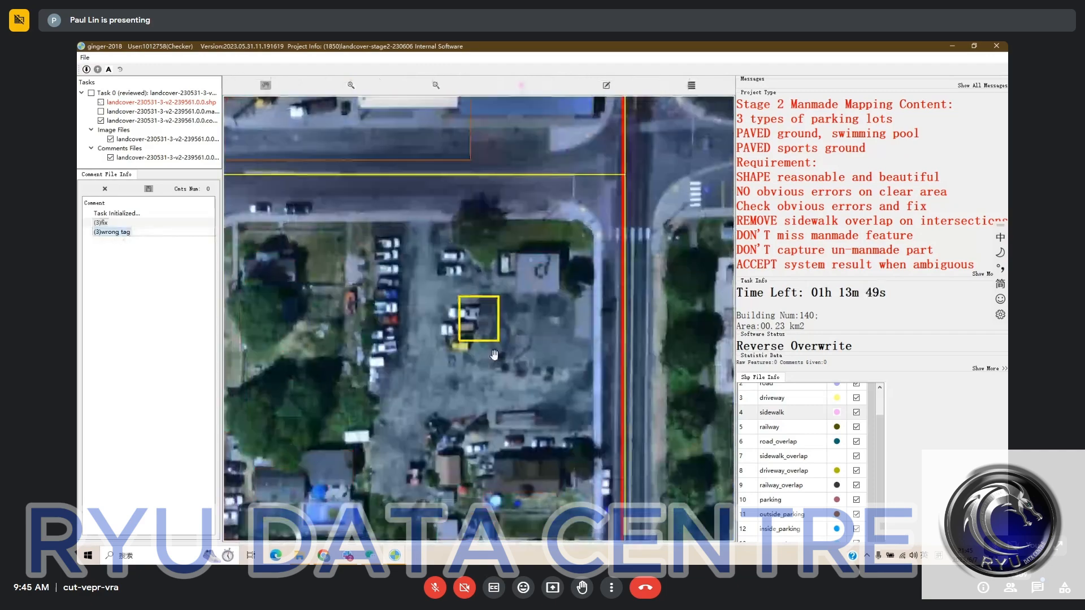
pyautogui.moveTo(494, 355); pyautogui.dragTo(502, 279)
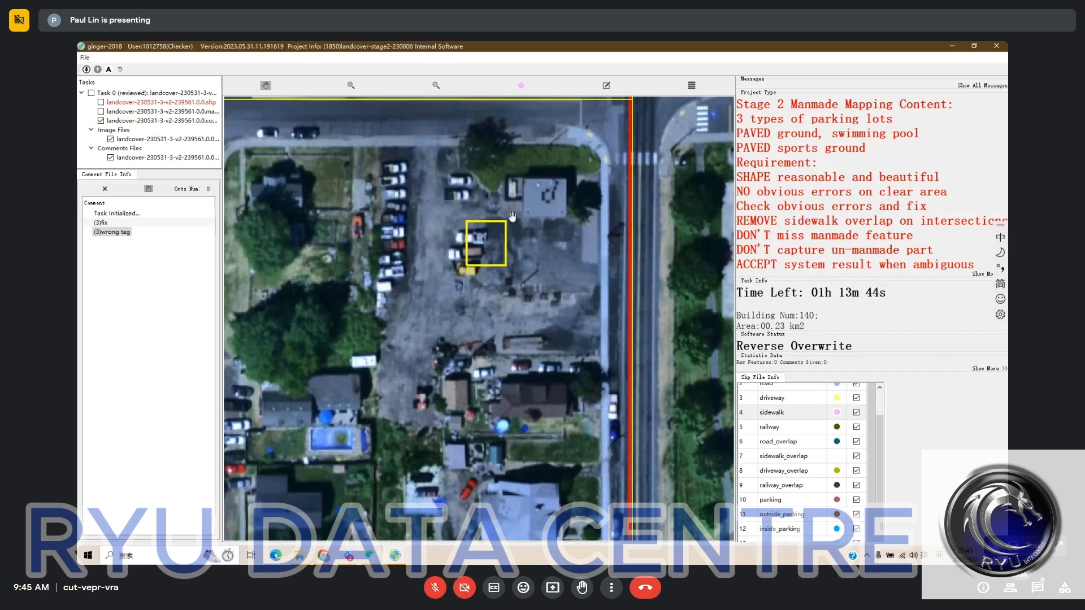
pyautogui.press('space')
pyautogui.press('Escape')
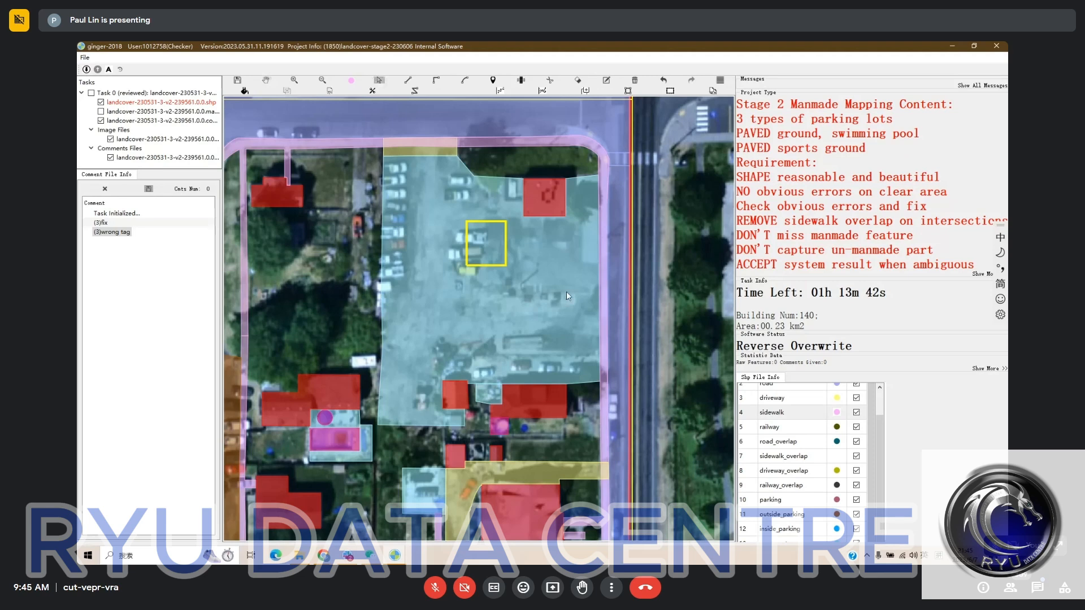
# - Reclassify the large vehicle-filled pavement lot around the "wrong tag" marker as parking
pyautogui.click(566, 292)
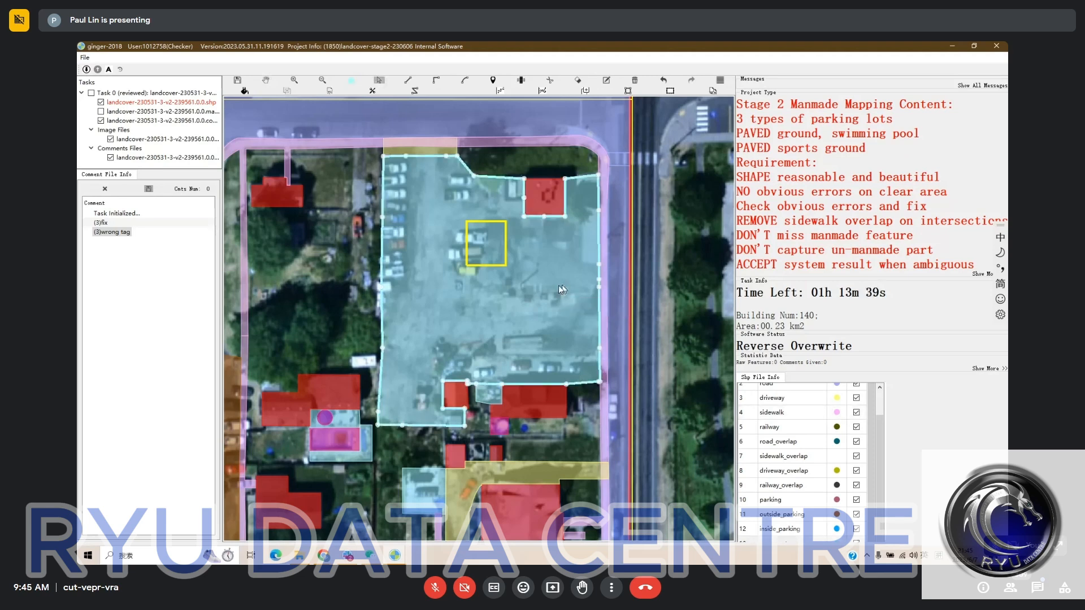
pyautogui.press('space')
pyautogui.press('space')
pyautogui.rightClick(566, 362)
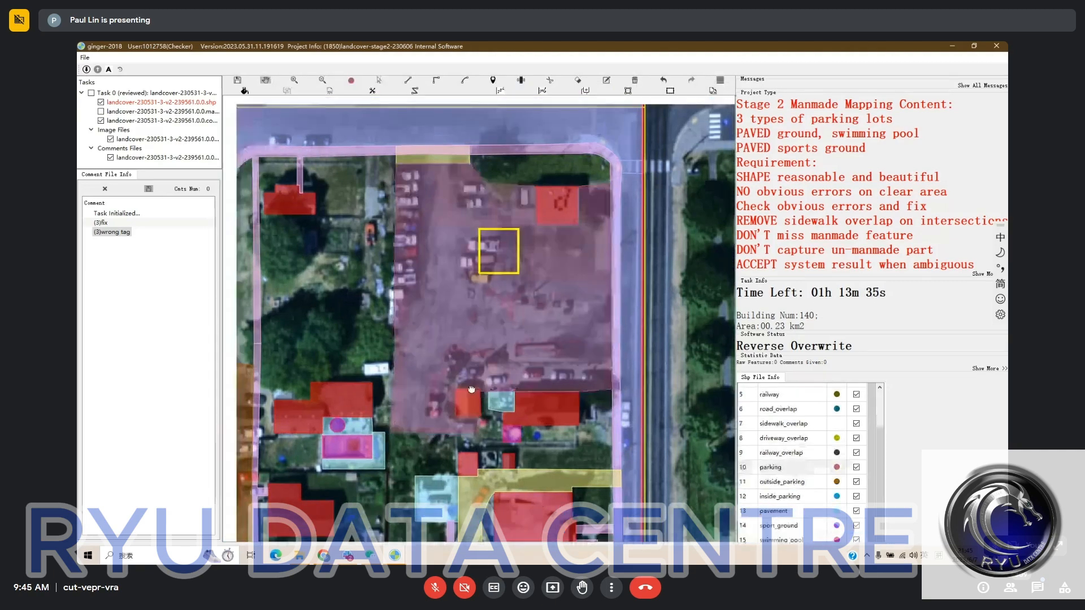
pyautogui.moveTo(471, 389); pyautogui.dragTo(528, 406)
# - Examine the residential blocks near the western task boundary, comparing the mapped driveways, pavements and pools with the bare imagery
pyautogui.scroll(-2, 527, 406)
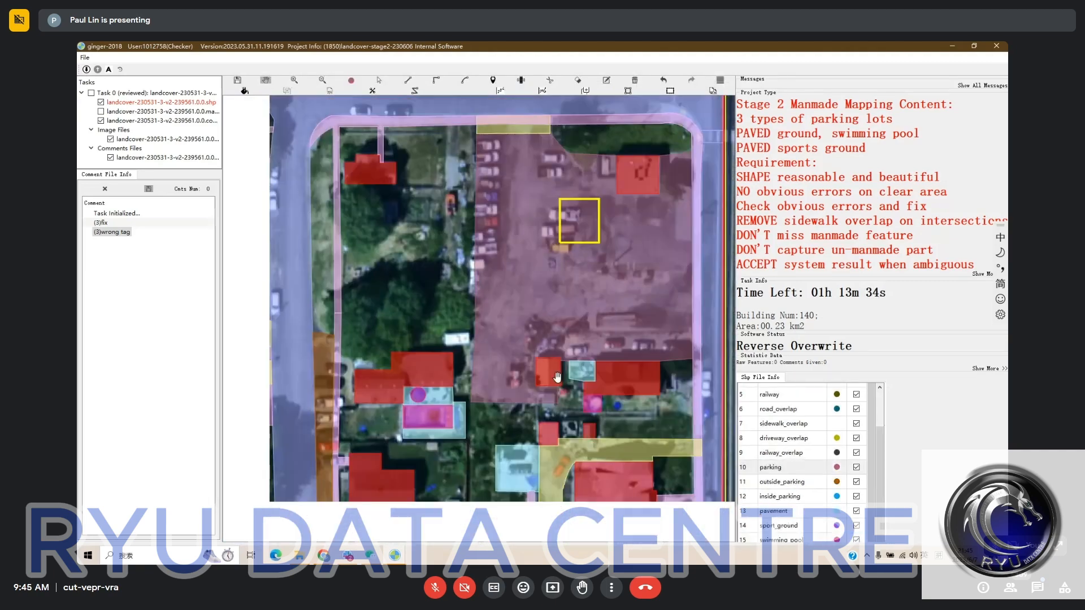
pyautogui.scroll(-1, 474, 398)
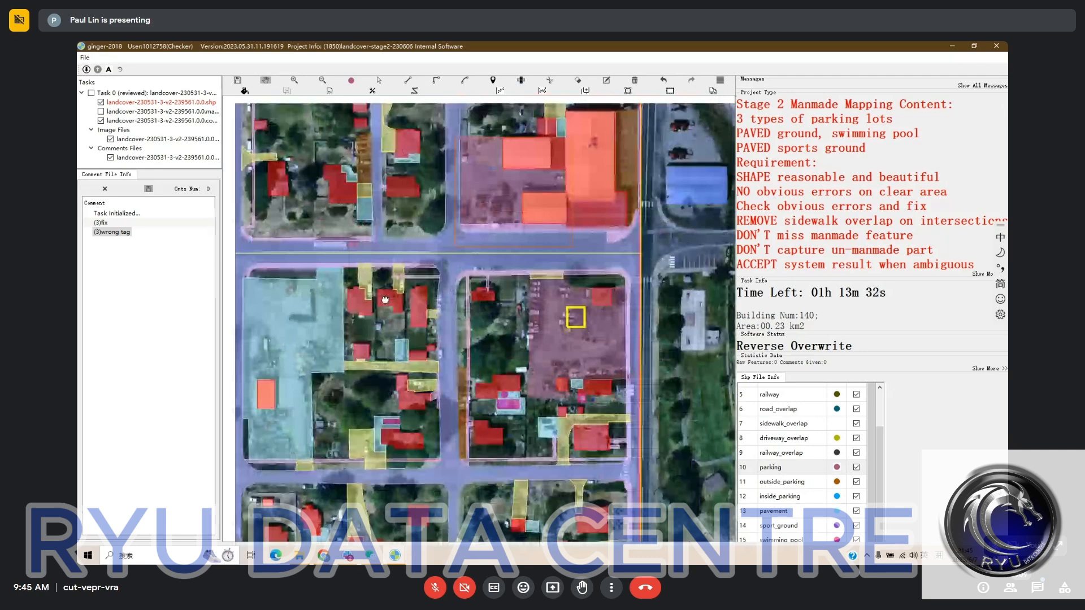
pyautogui.moveTo(385, 300); pyautogui.dragTo(441, 305)
pyautogui.scroll(-3, 440, 299)
pyautogui.scroll(3, 438, 284)
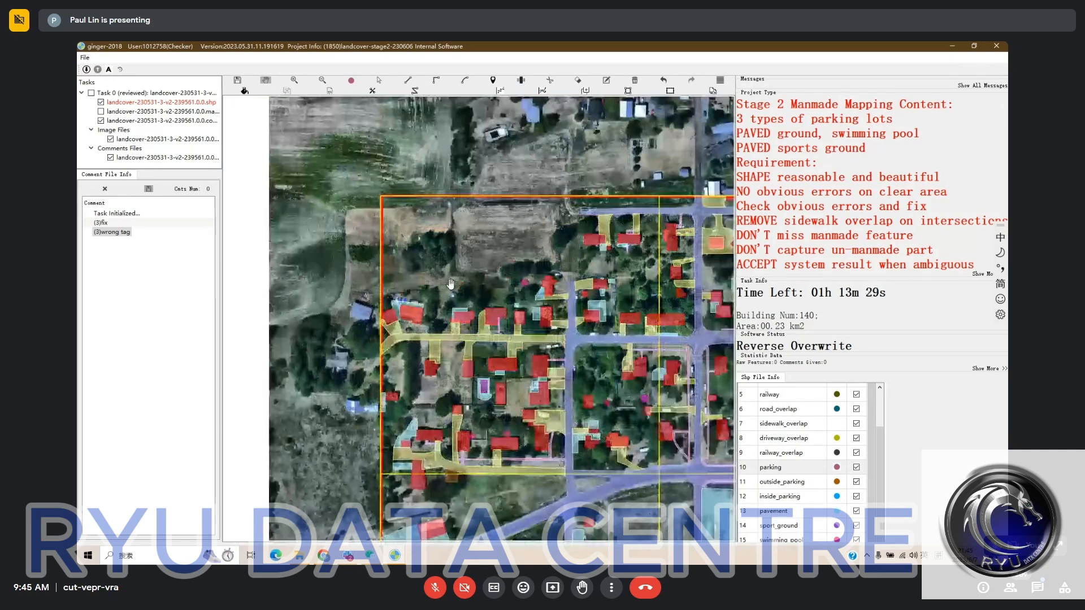
pyautogui.press('space')
pyautogui.press('space')
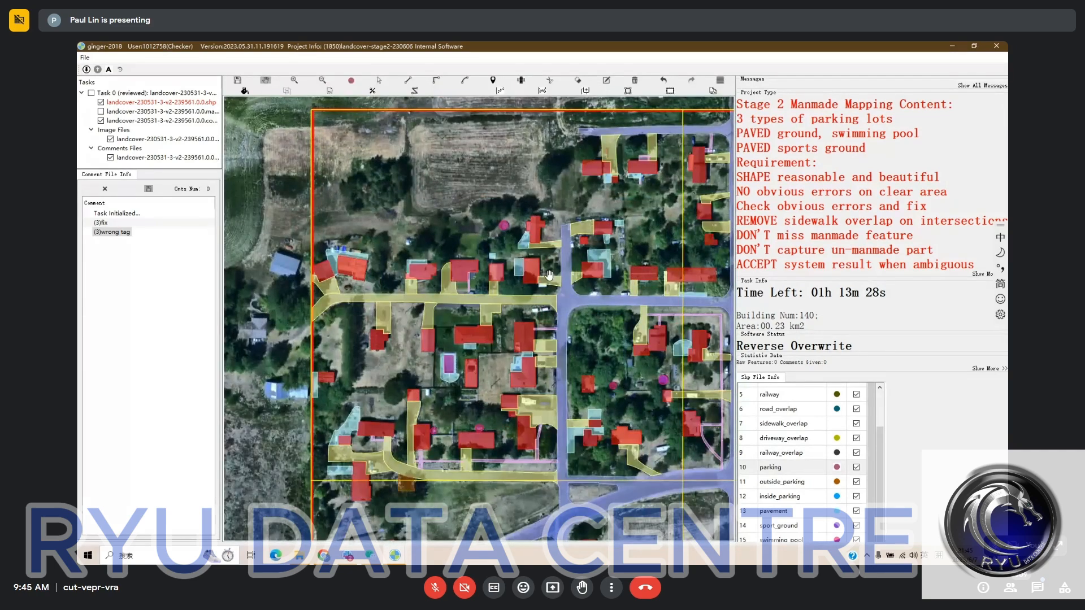
pyautogui.moveTo(622, 298); pyautogui.dragTo(564, 244)
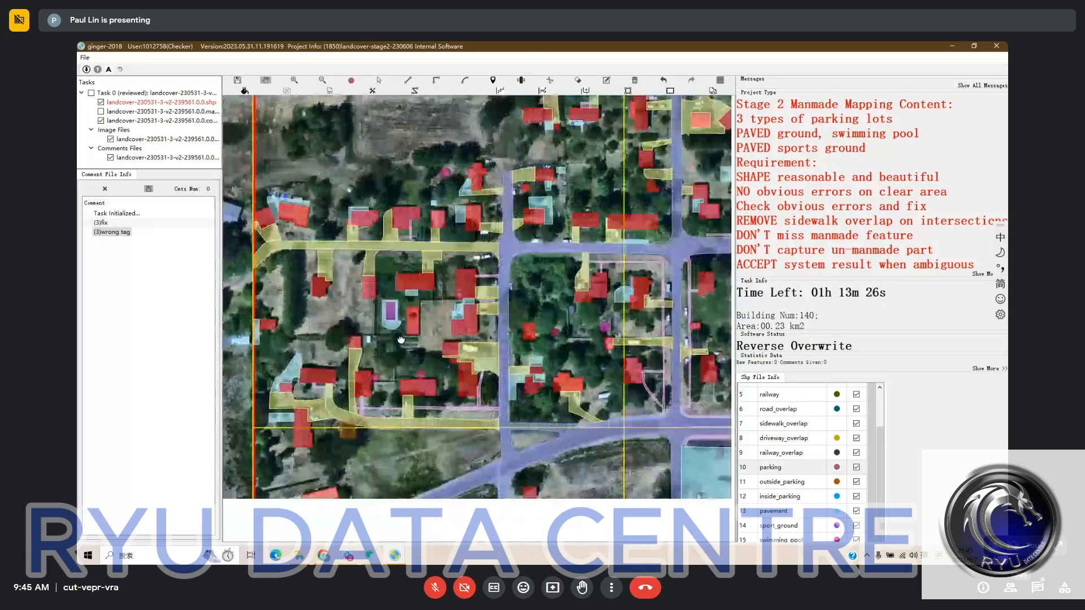
pyautogui.press('space')
pyautogui.scroll(3, 266, 394)
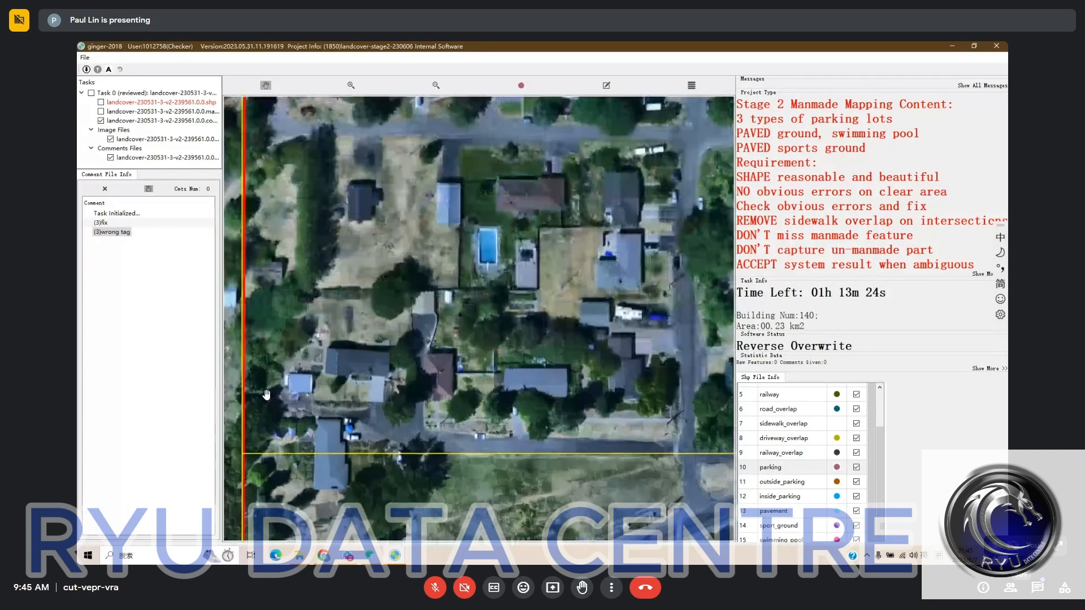
pyautogui.press('space')
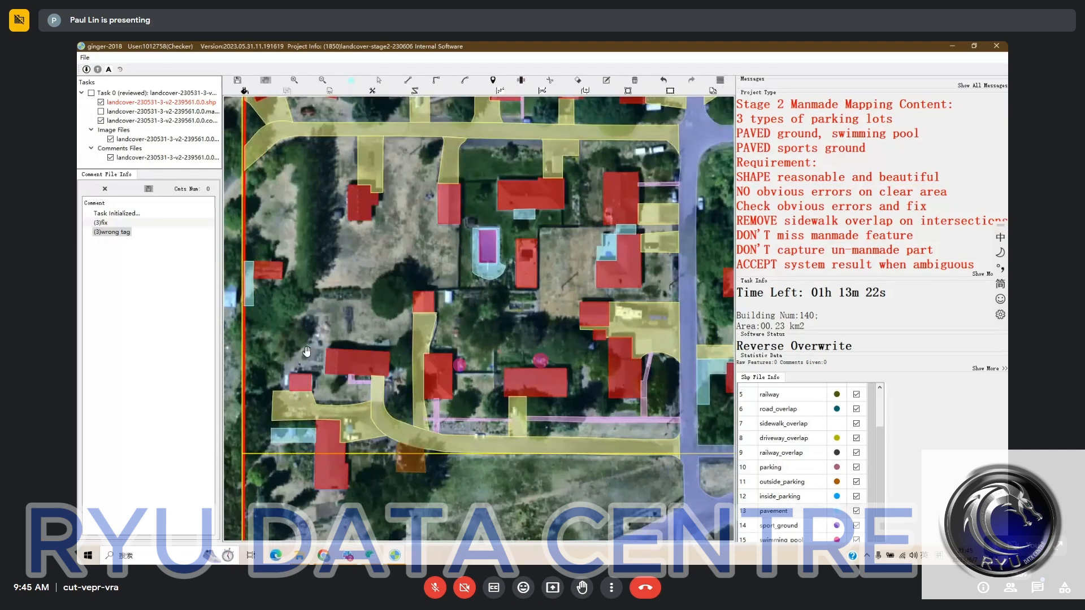
pyautogui.moveTo(341, 413); pyautogui.dragTo(362, 374)
pyautogui.moveTo(514, 362); pyautogui.dragTo(519, 379)
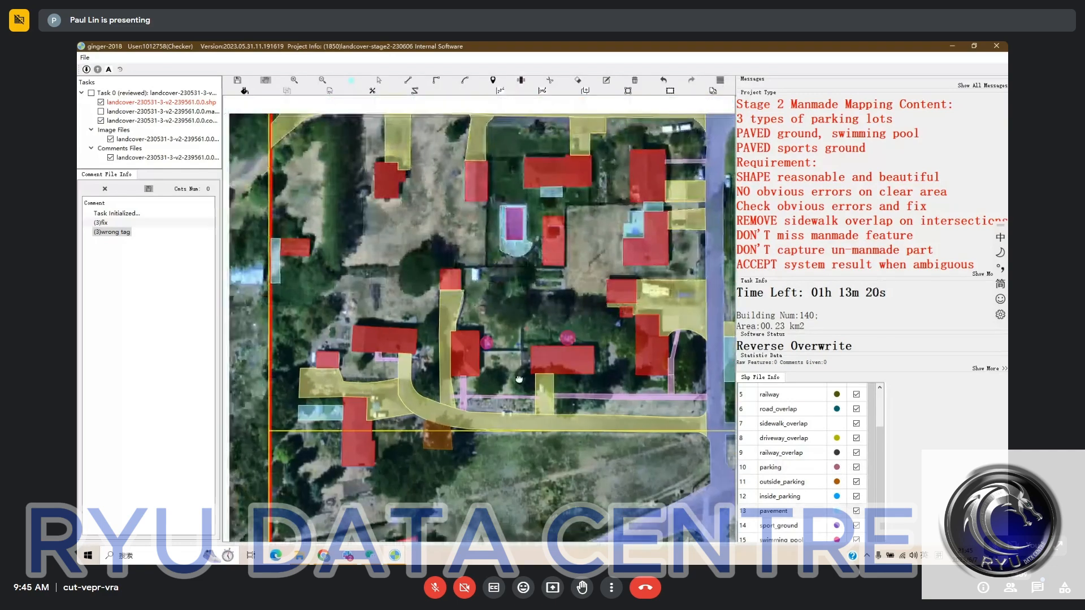
# - Delete the pavement strip beside the small isolated building on the western task boundary
pyautogui.press('space')
pyautogui.press('space')
pyautogui.moveTo(274, 279); pyautogui.dragTo(312, 277)
# - Delete the small pavement strip below the west end of the curved driveway, beside the southwestern building
pyautogui.press('space')
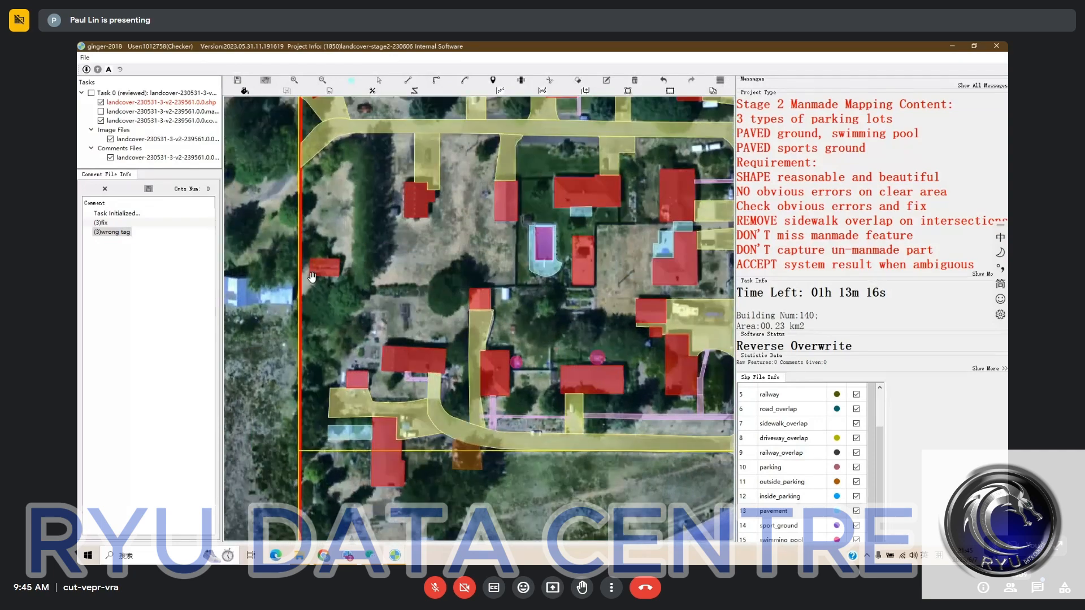
pyautogui.press('space')
pyautogui.moveTo(467, 423); pyautogui.dragTo(413, 433)
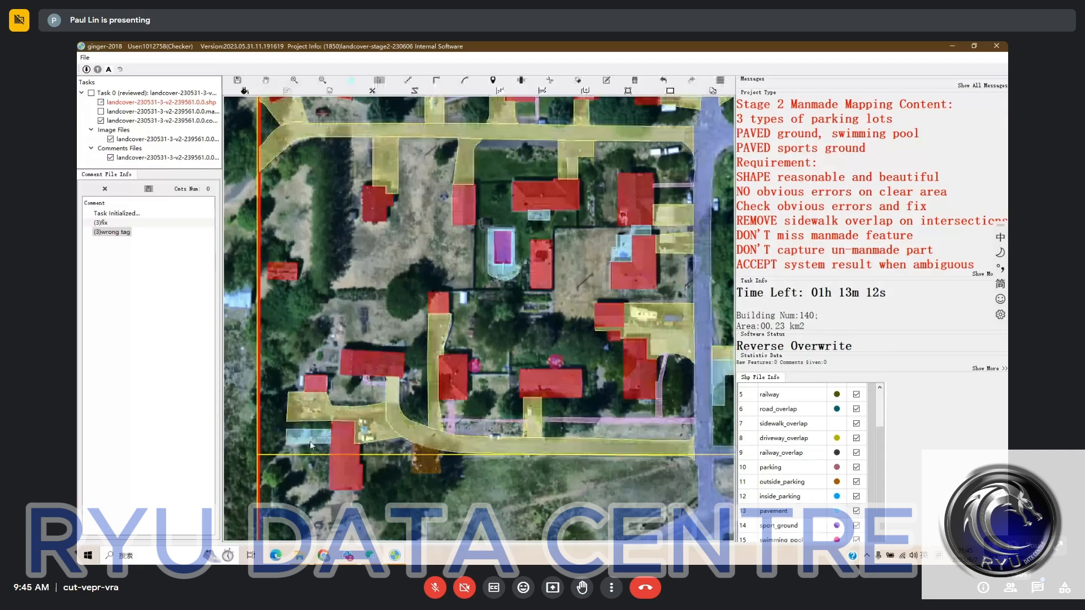
pyautogui.click(310, 443)
pyautogui.press('Delete')
pyautogui.press('space')
pyautogui.moveTo(481, 442); pyautogui.dragTo(451, 461)
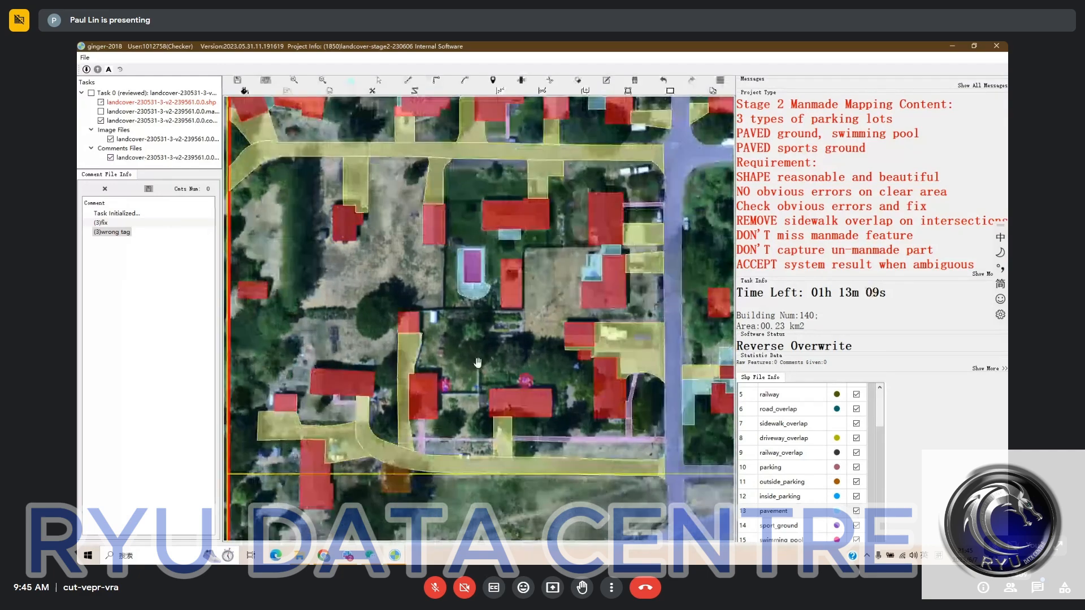
# - Compare the swimming pool, its surrounding pavement and the nearby driveways and buildings with the bare satellite imagery
pyautogui.moveTo(477, 362); pyautogui.dragTo(411, 390)
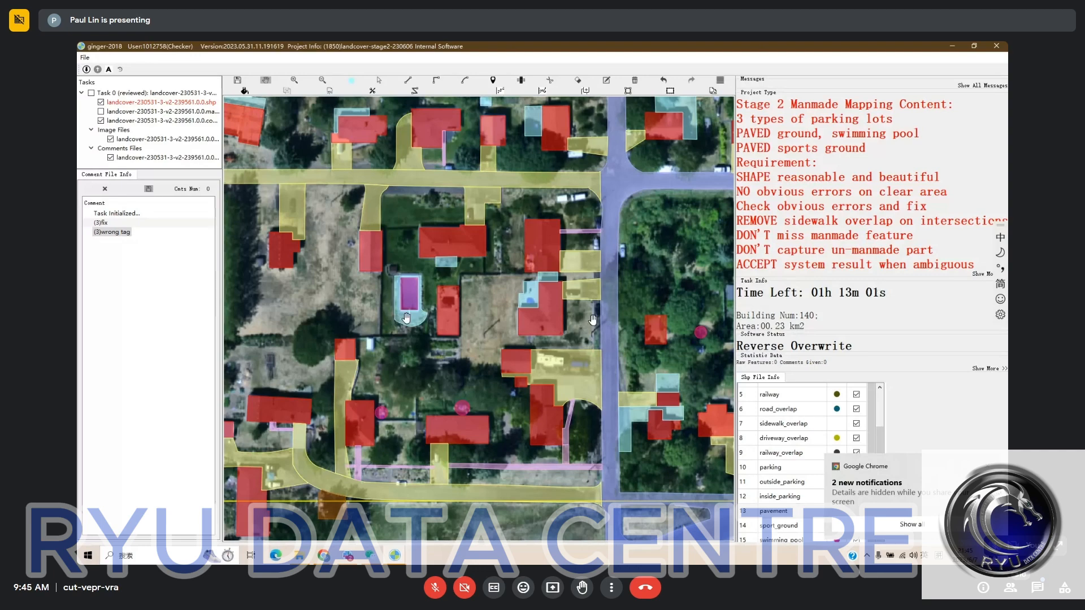
pyautogui.moveTo(393, 320); pyautogui.dragTo(479, 320)
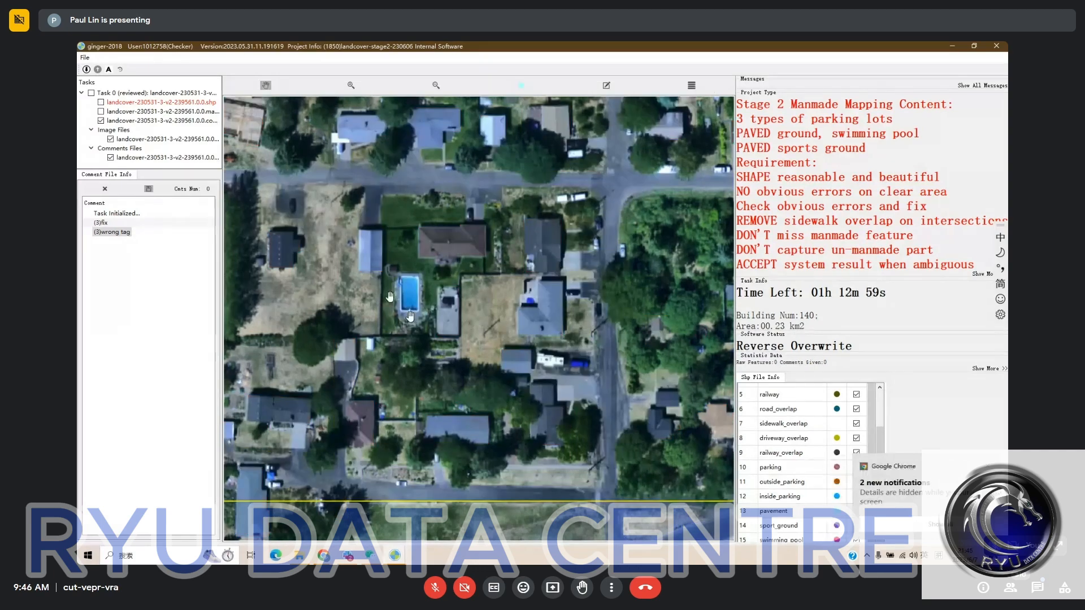
pyautogui.press('space')
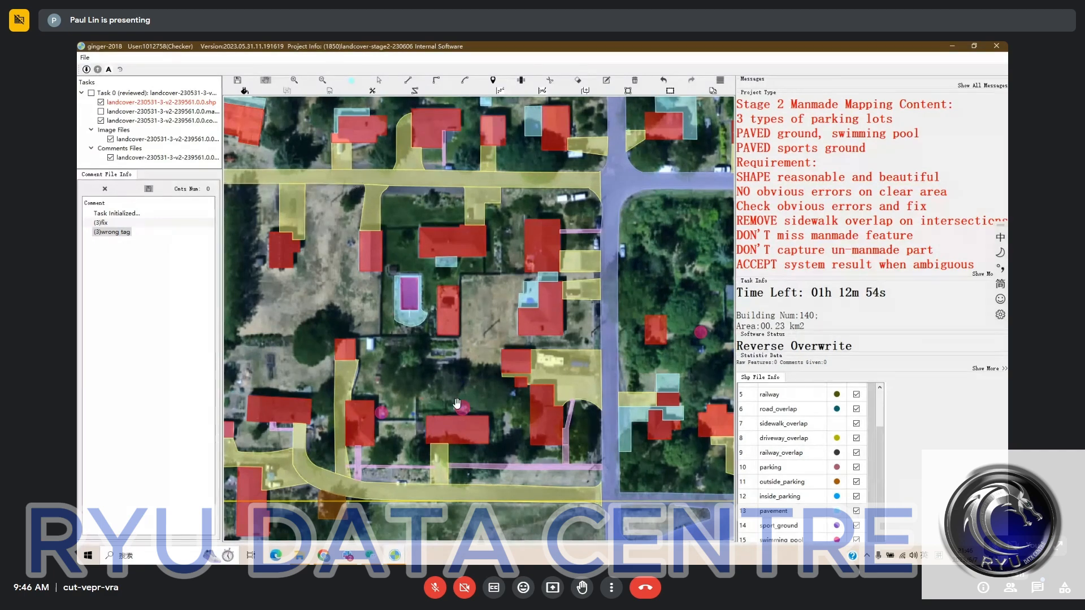
pyautogui.press('space')
pyautogui.press('space')
pyautogui.moveTo(390, 208); pyautogui.dragTo(446, 262)
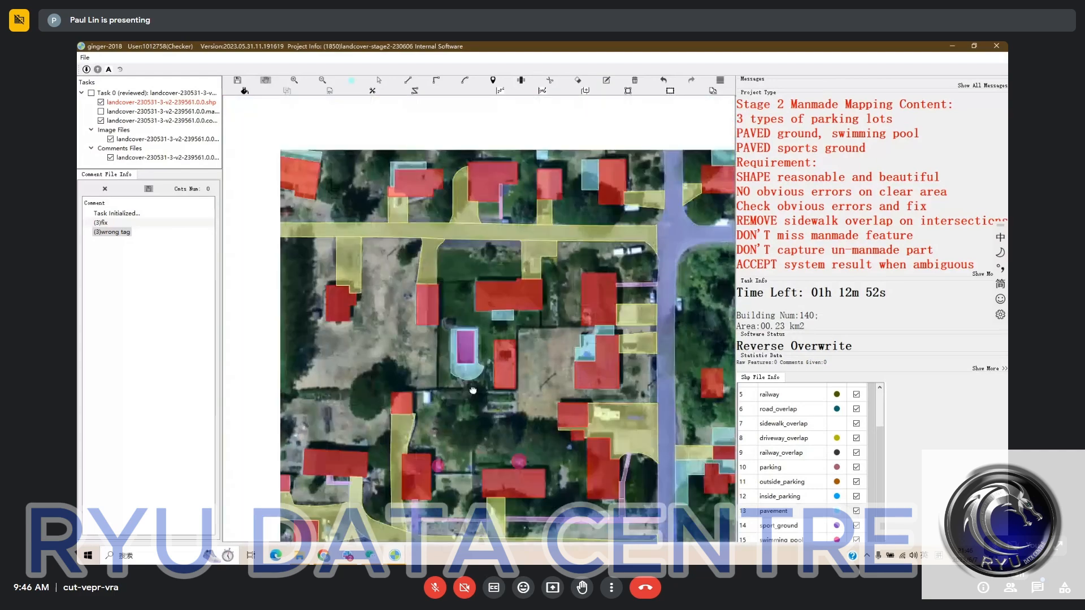
pyautogui.press('space')
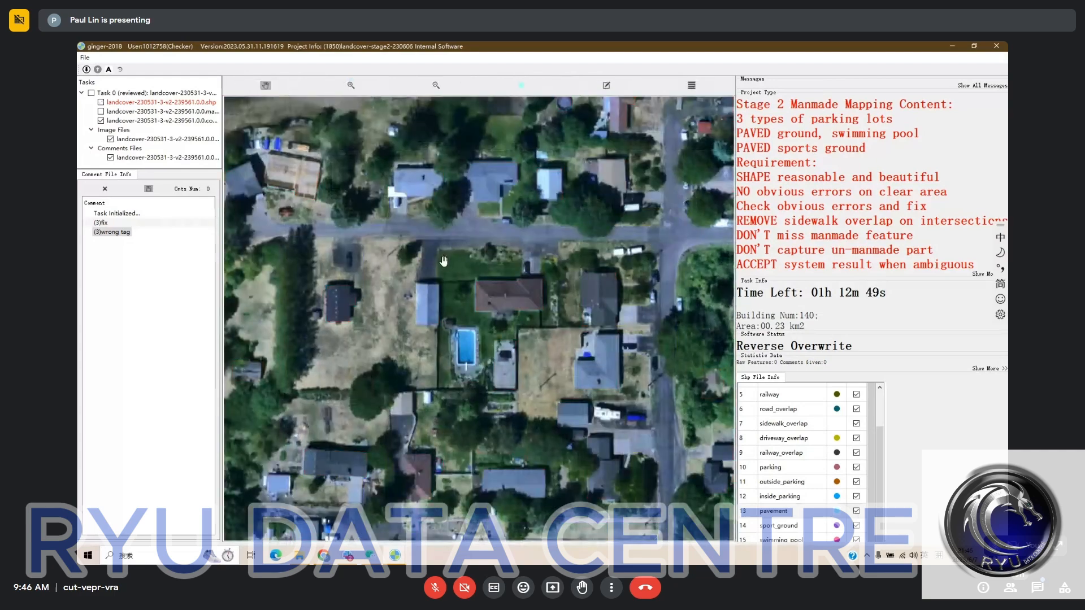
pyautogui.press('space')
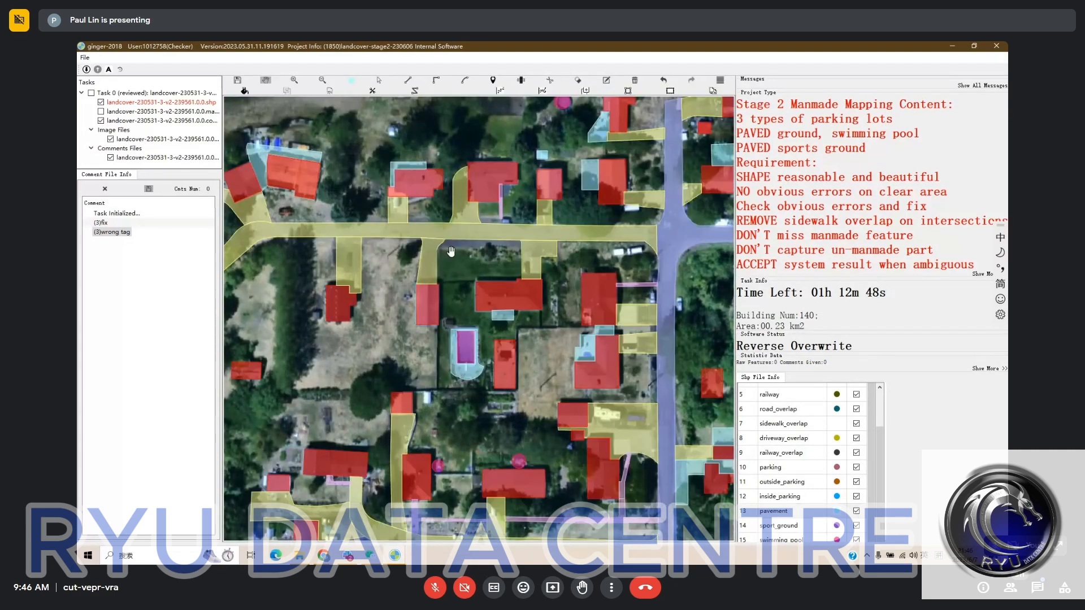
pyautogui.moveTo(450, 252)
pyautogui.mouseDown()
pyautogui.moveTo(451, 404)
pyautogui.moveTo(460, 268)
pyautogui.mouseUp()
pyautogui.press('space')
pyautogui.moveTo(452, 317); pyautogui.dragTo(450, 278)
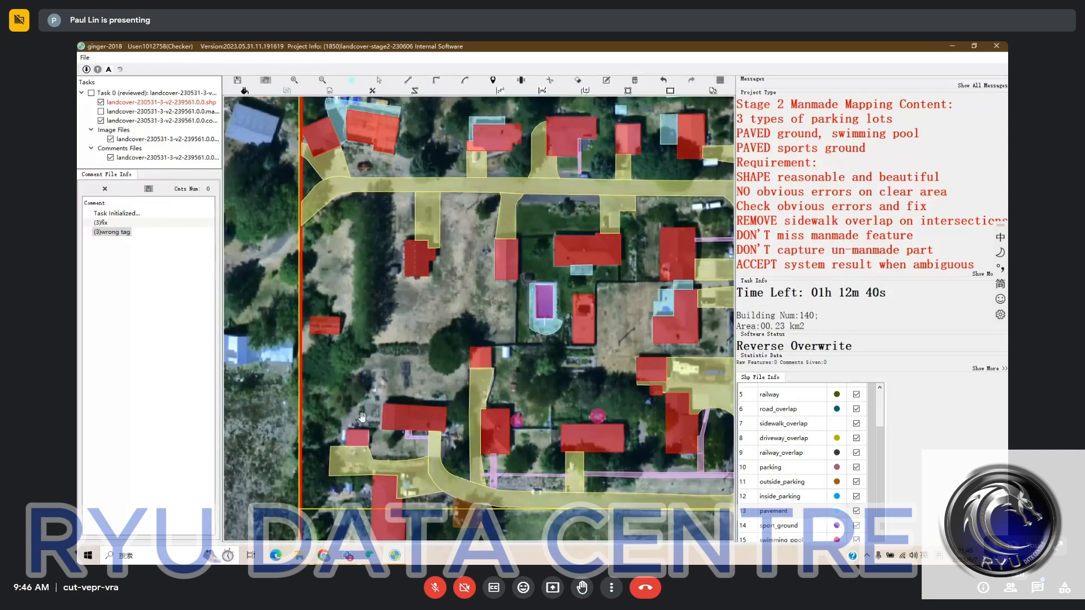